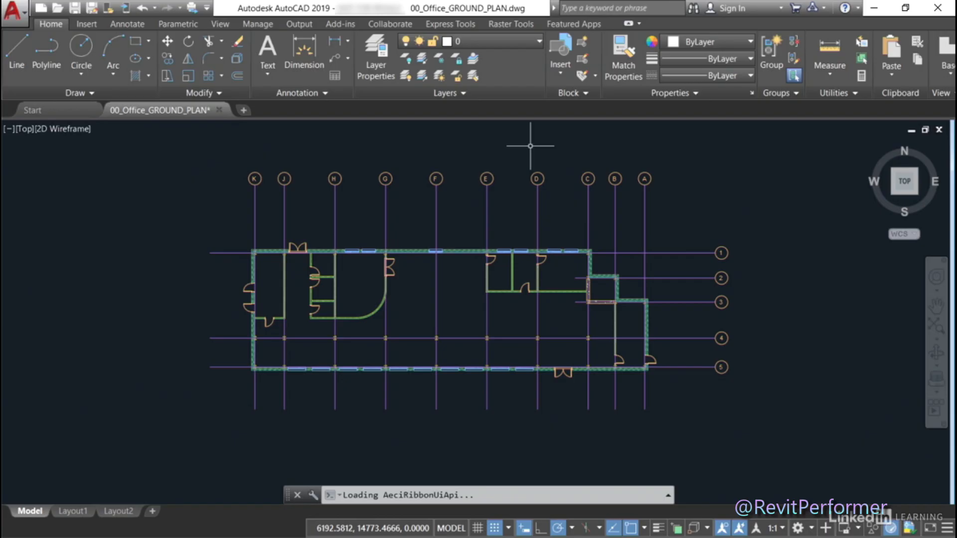
- Create a new layer named VIEWPORTS in the Layer Properties Manager
left_click(375, 75)
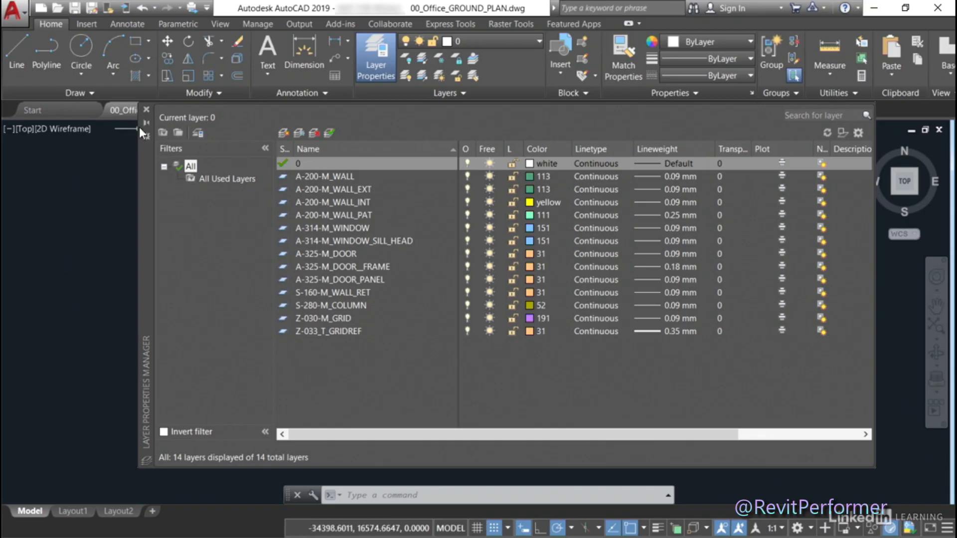
left_click(145, 109)
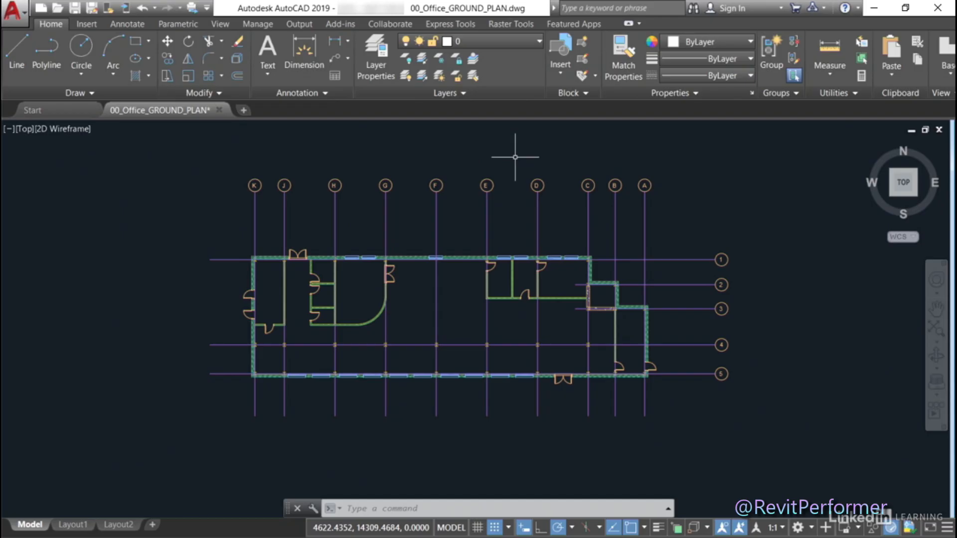
left_click(378, 74)
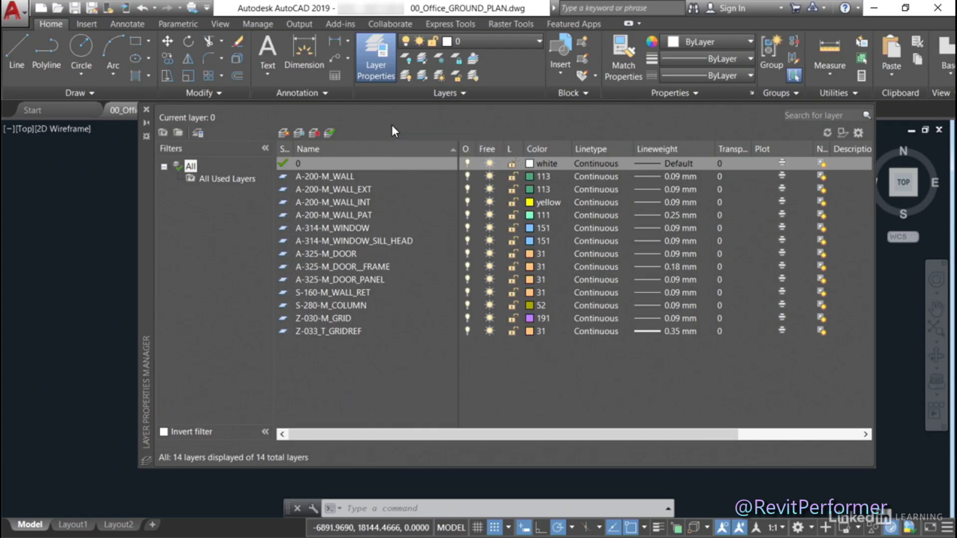
left_click(282, 133)
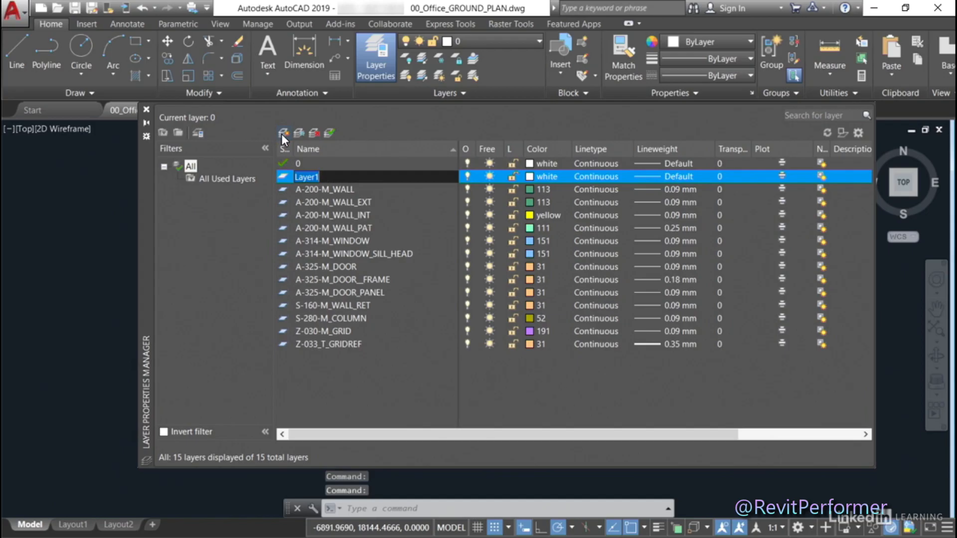
type("VIEW")
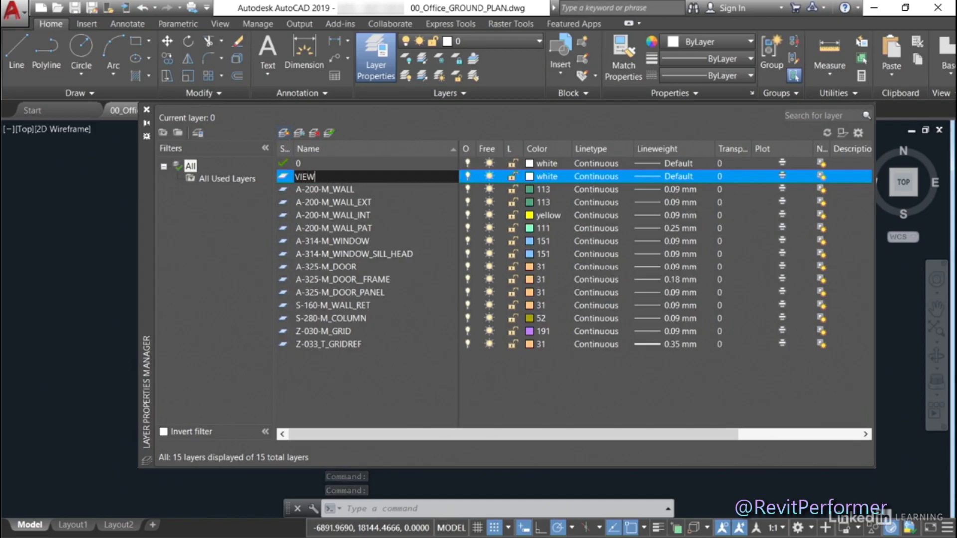
type("PORTS")
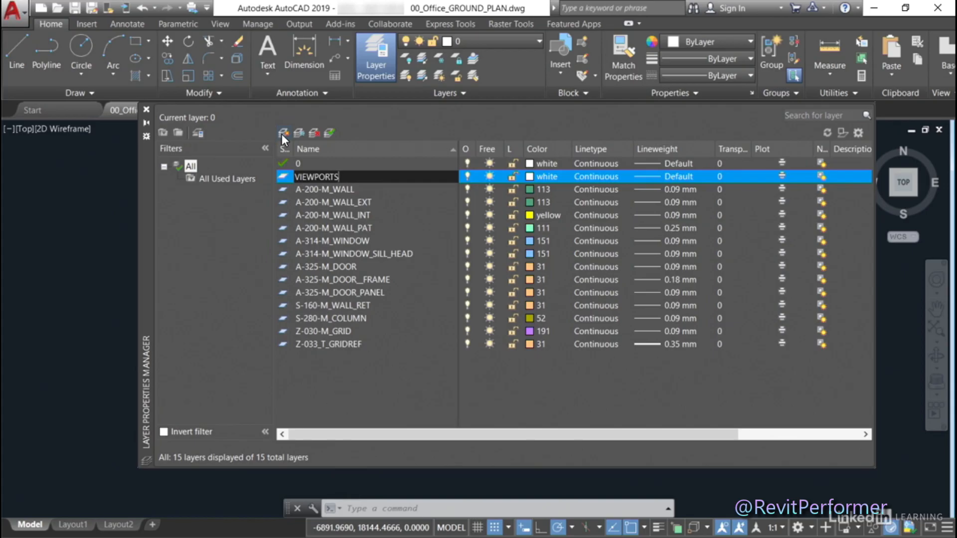
key("Return")
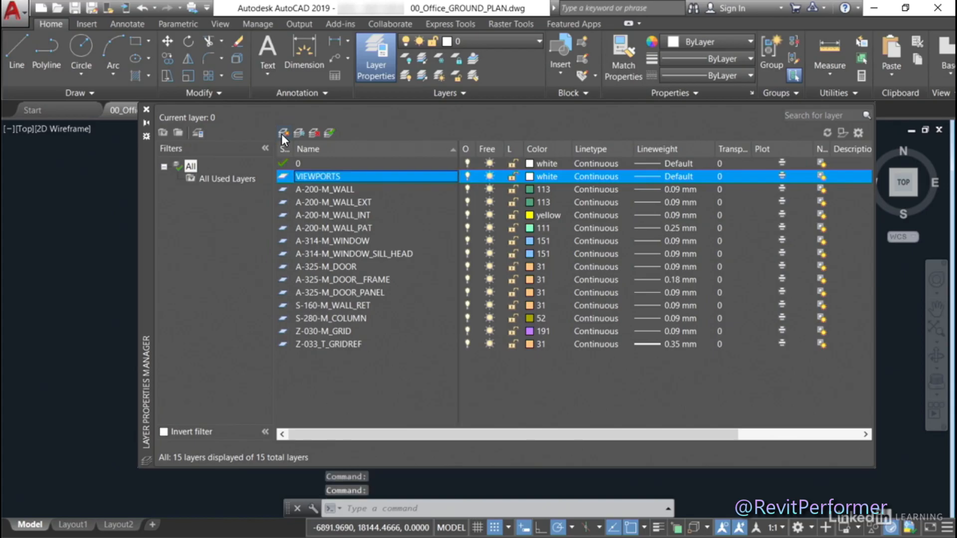
- Set the VIEWPORTS layer's color to blue and make the layer non-plotting
left_click(531, 176)
left_click(423, 314)
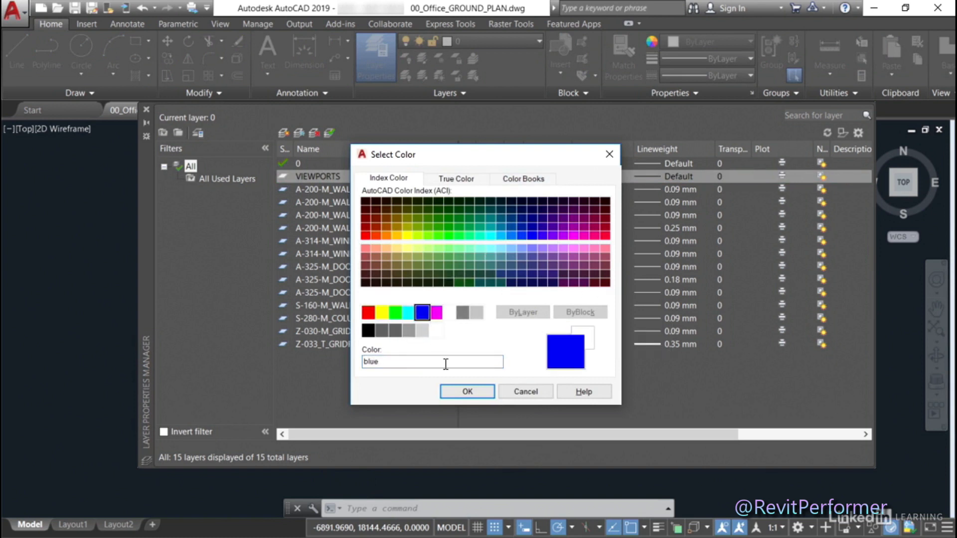
left_click(466, 391)
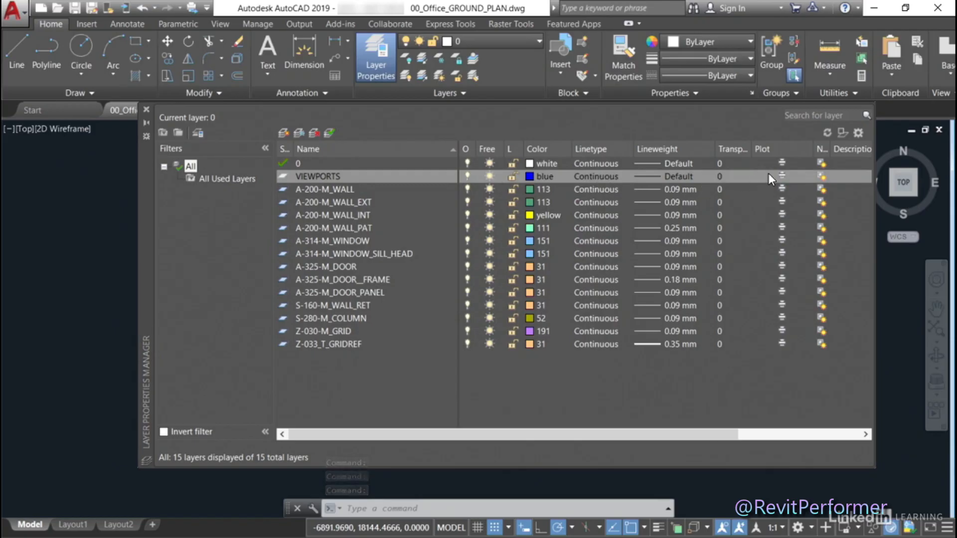
left_click(783, 176)
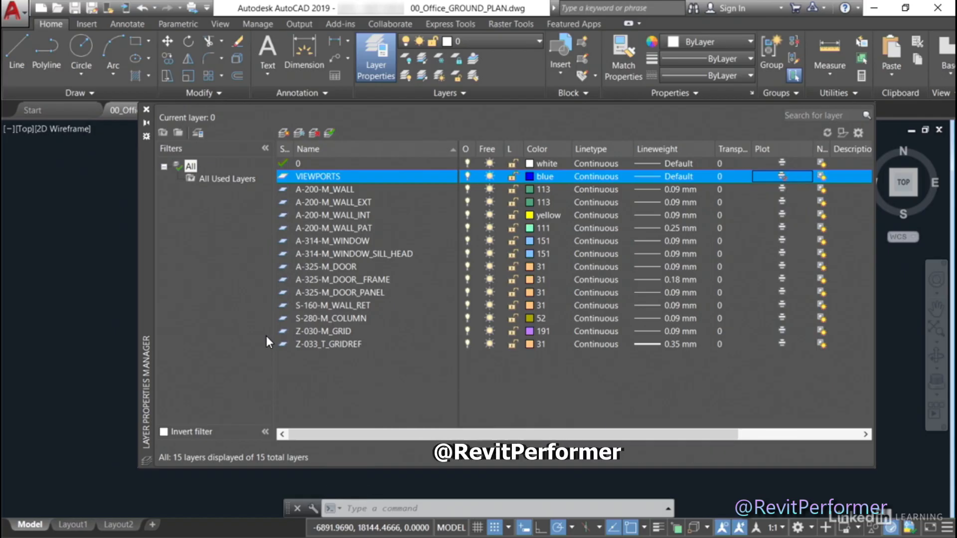
left_click(316, 150)
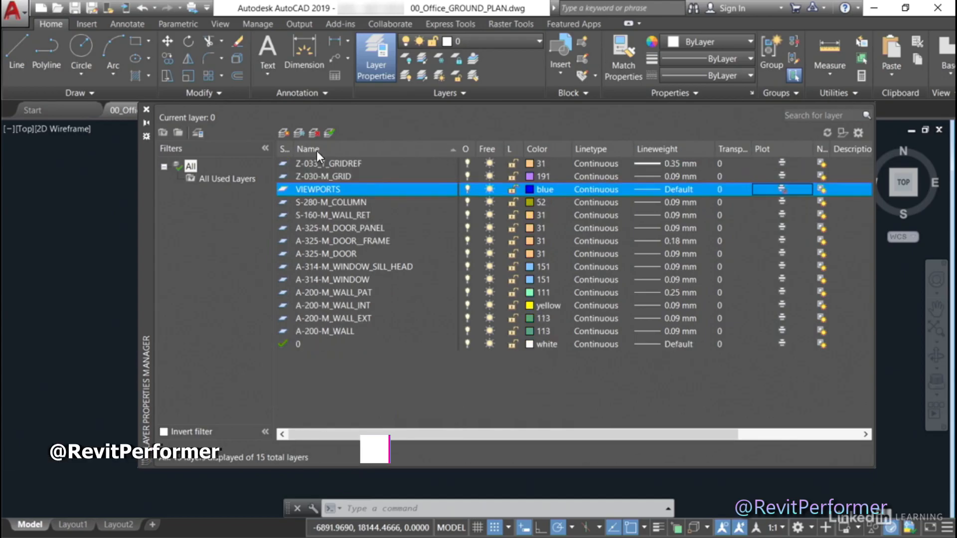
left_click(316, 151)
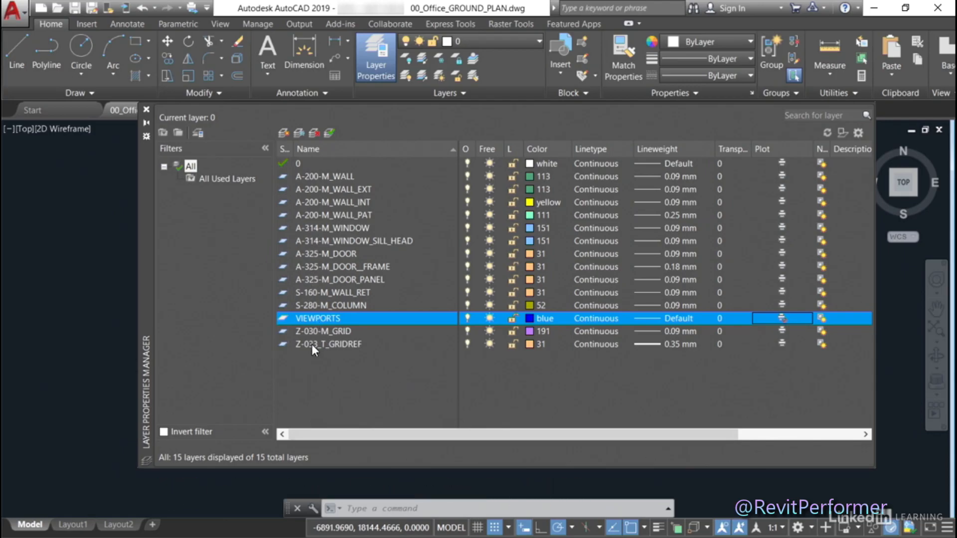
left_click(322, 318)
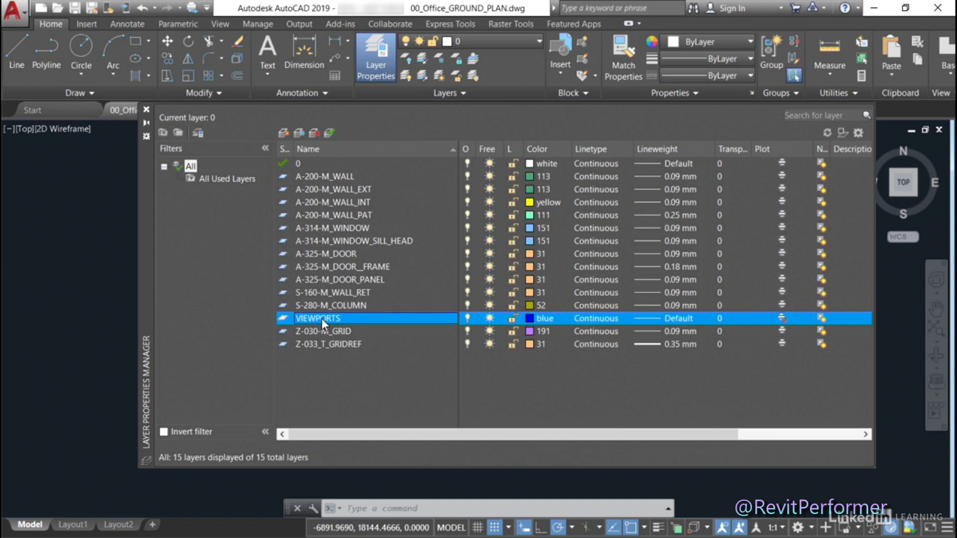
left_click(321, 318)
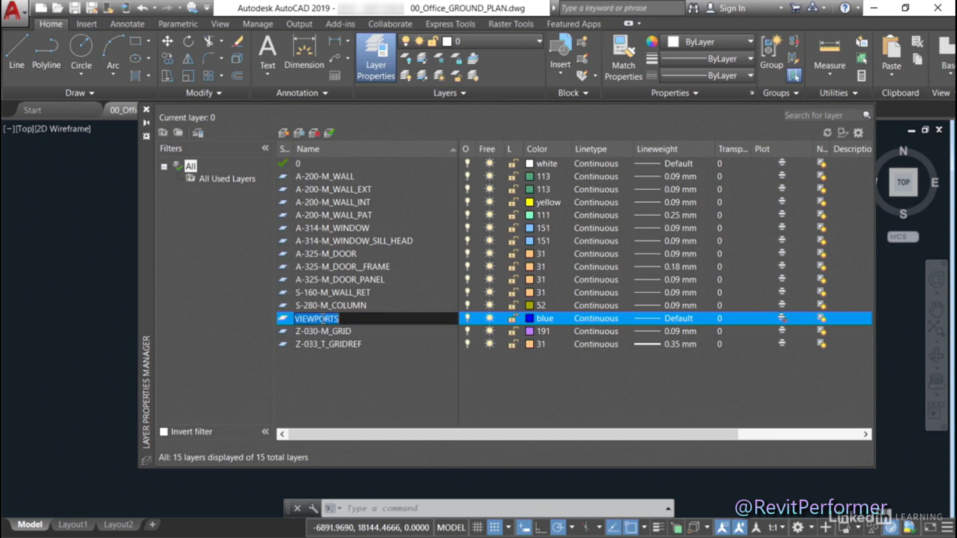
left_click(297, 321)
type("@")
key("Return")
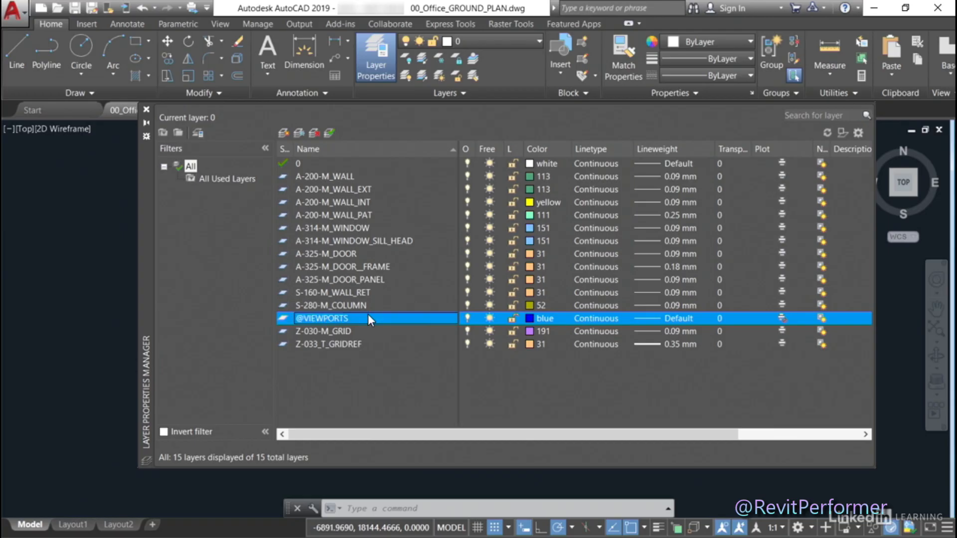
left_click(312, 150)
left_click(312, 149)
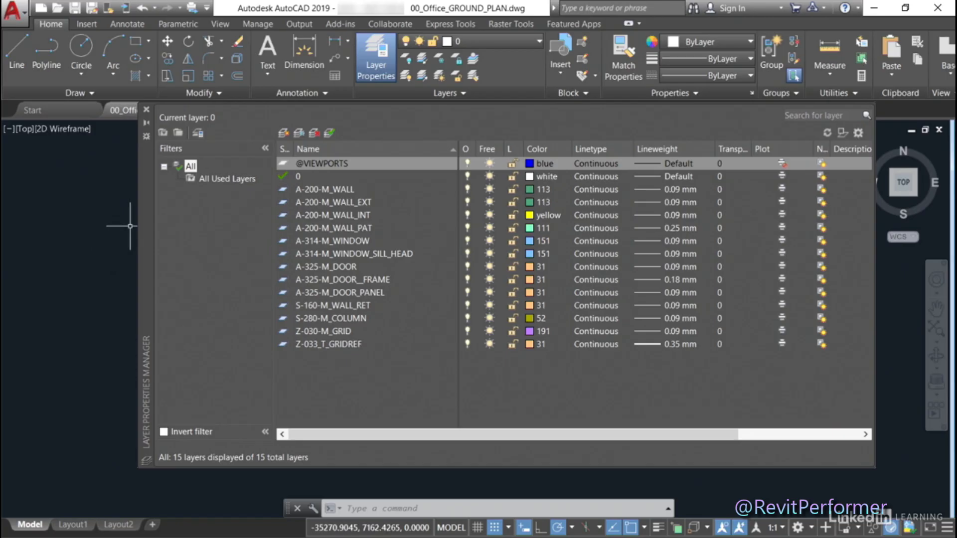
left_click(146, 109)
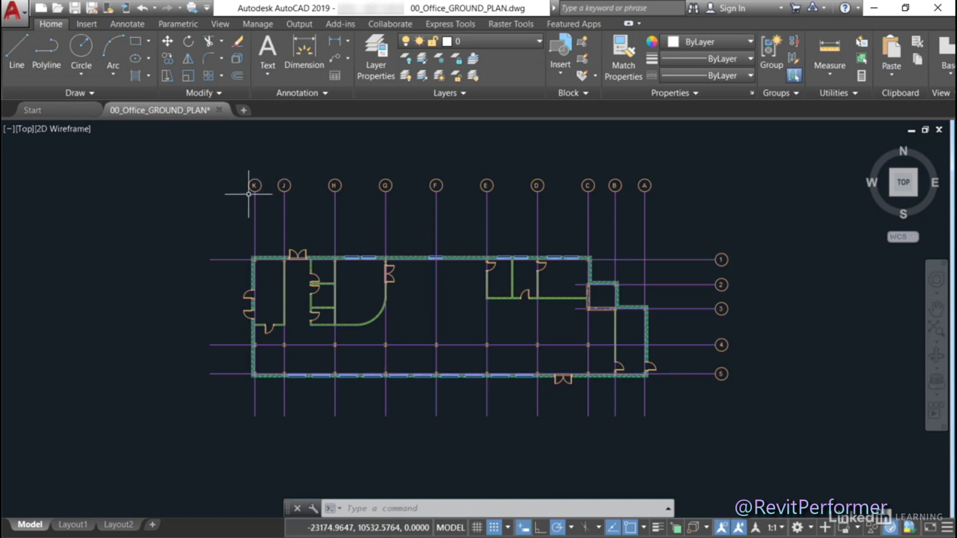
- Set the drawing's global linetype scale factor to 50 with the LTSCALE command
scroll(252, 184, "up", 8)
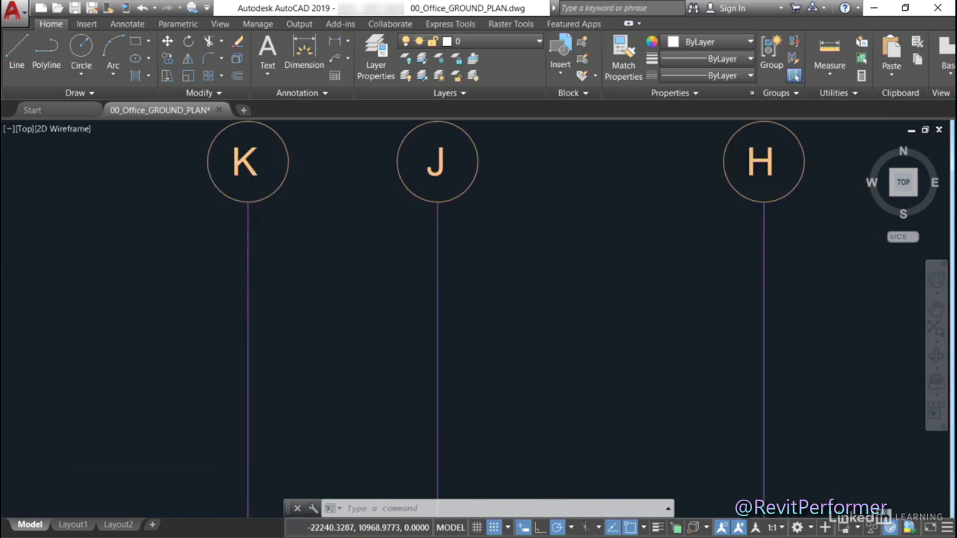
scroll(246, 218, "up", 4)
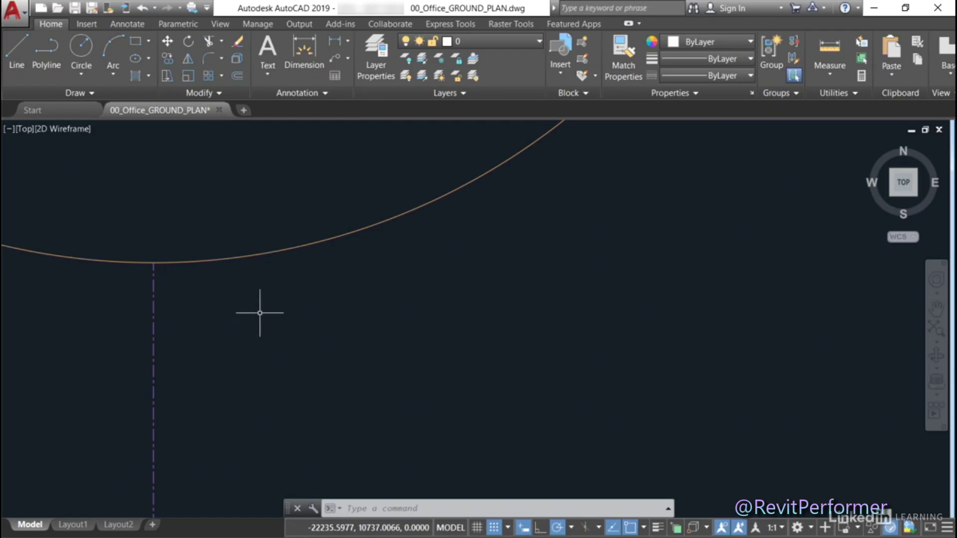
middle_click(480, 263)
middle_click(480, 263)
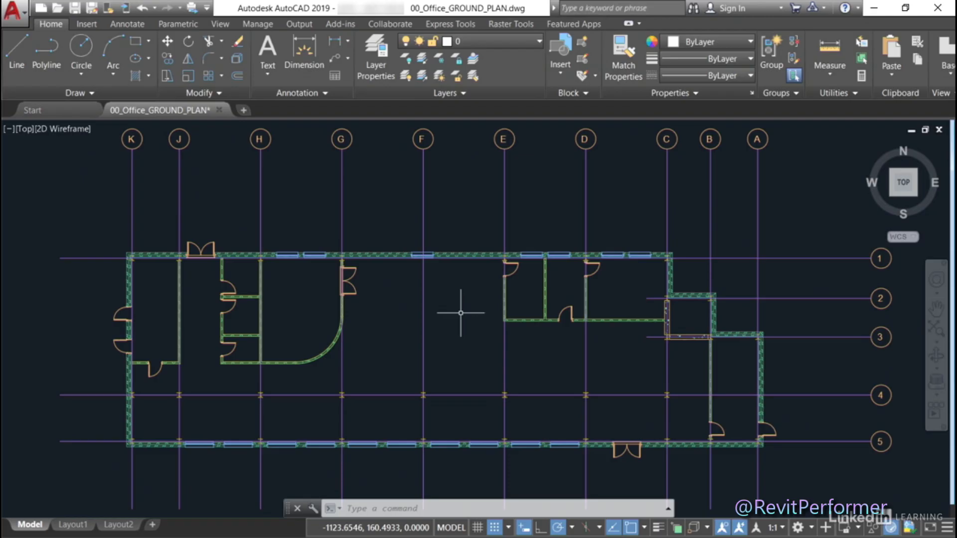
type("LTSCALE")
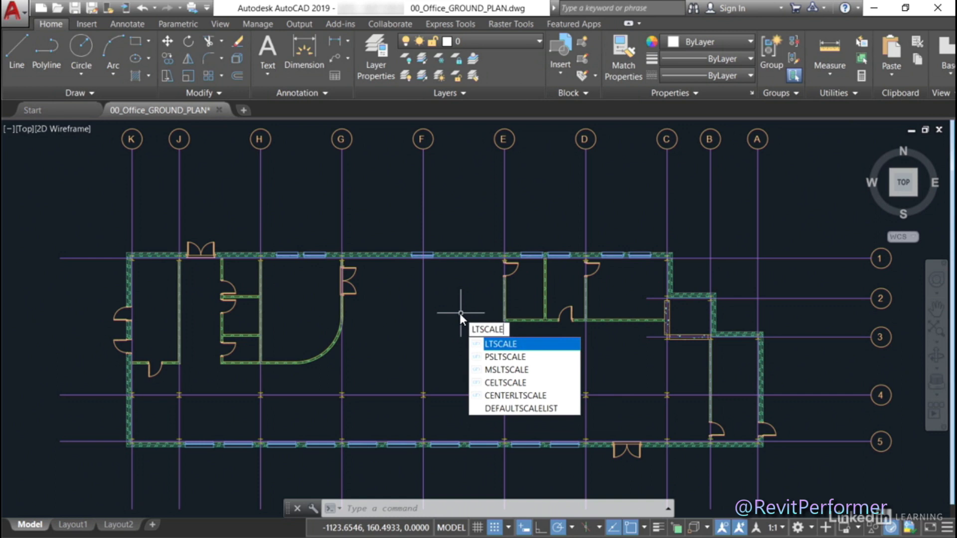
key("Return")
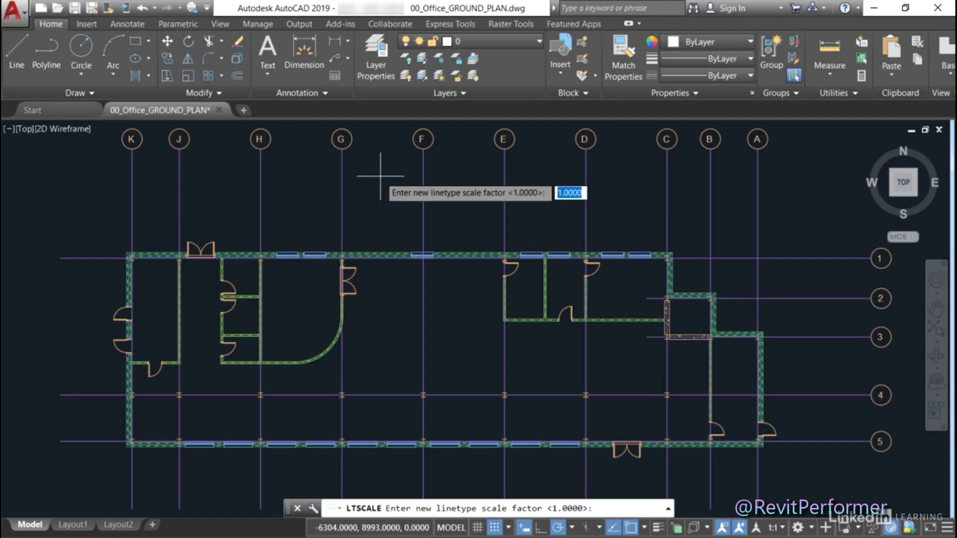
type("50")
key("Return")
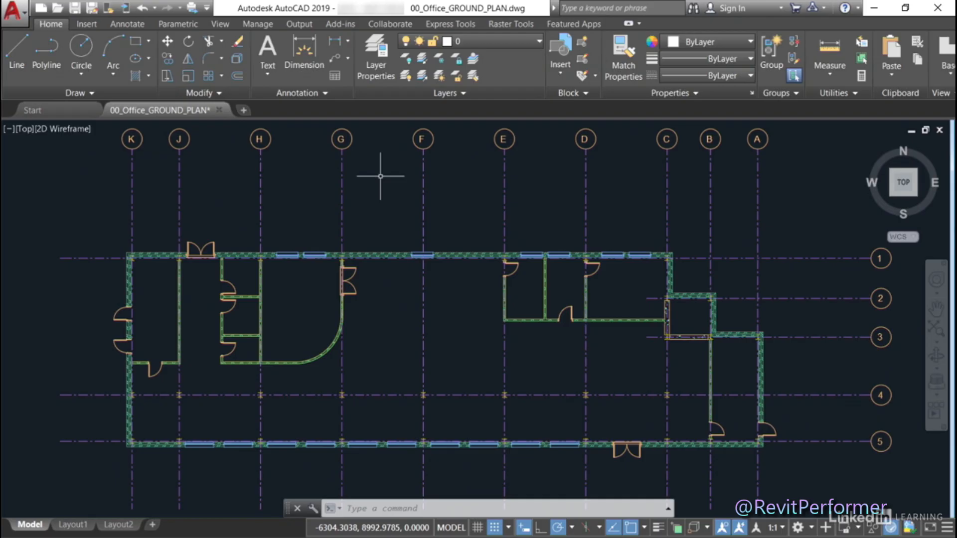
- Check the linetype of grid line G and assign the Grid Line linetype to the Z-030-M_GRID layer
left_click(341, 210)
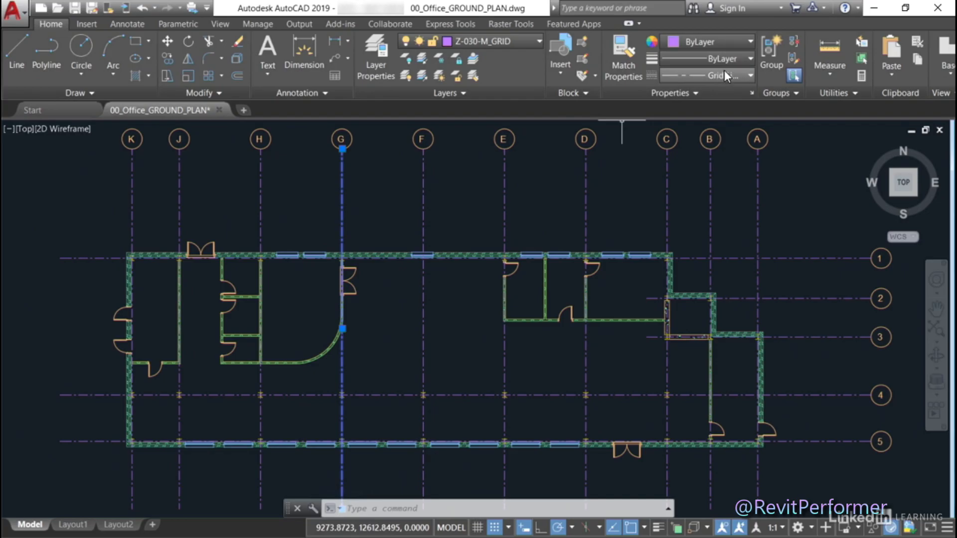
left_click(749, 75)
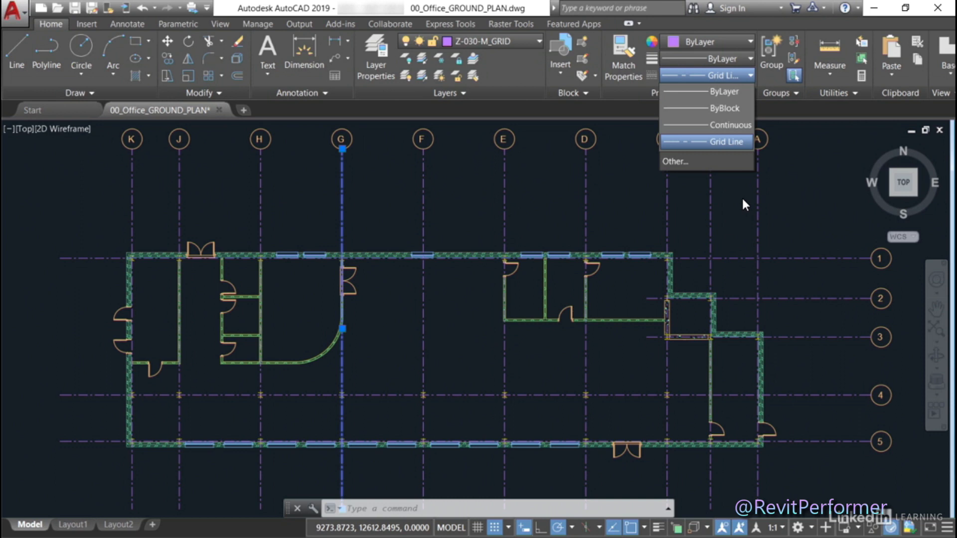
key("Escape")
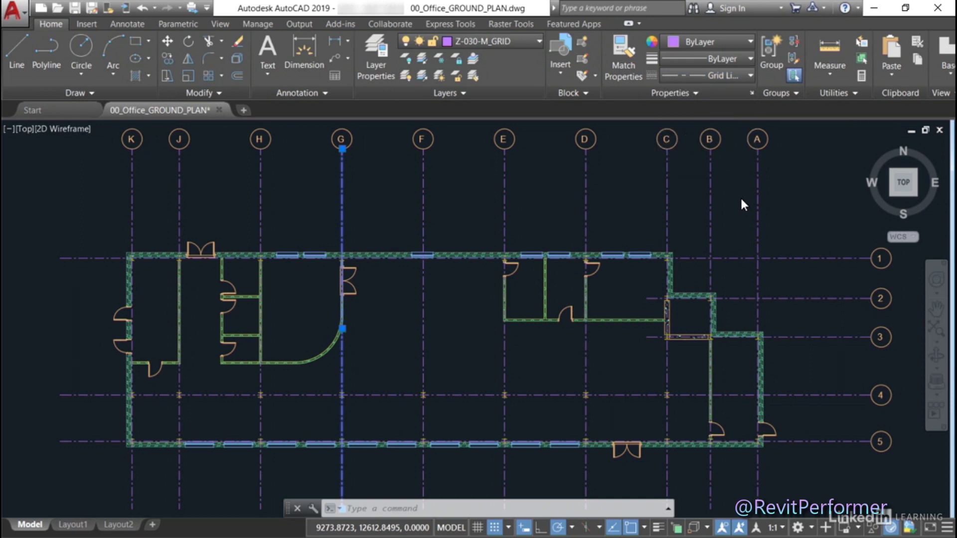
key("Escape")
key("Escape")
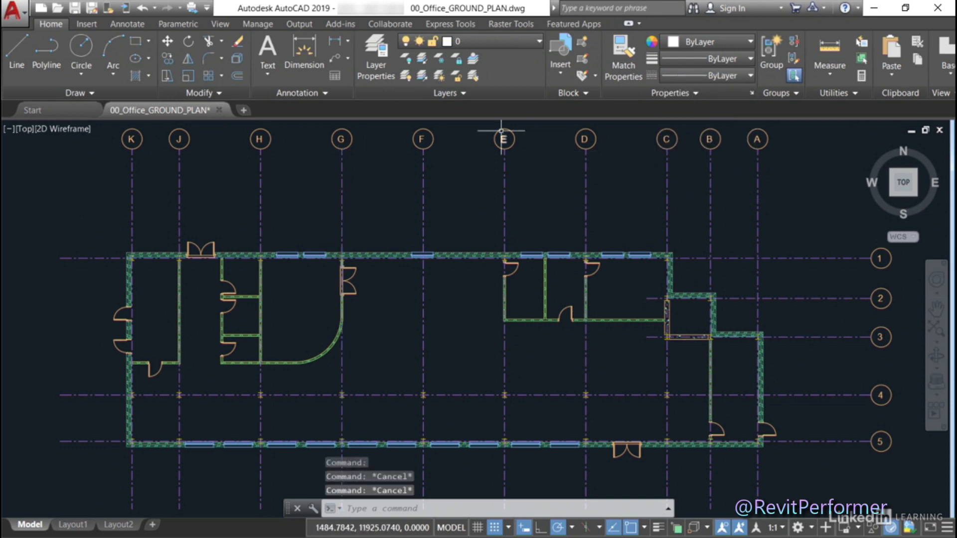
left_click(369, 68)
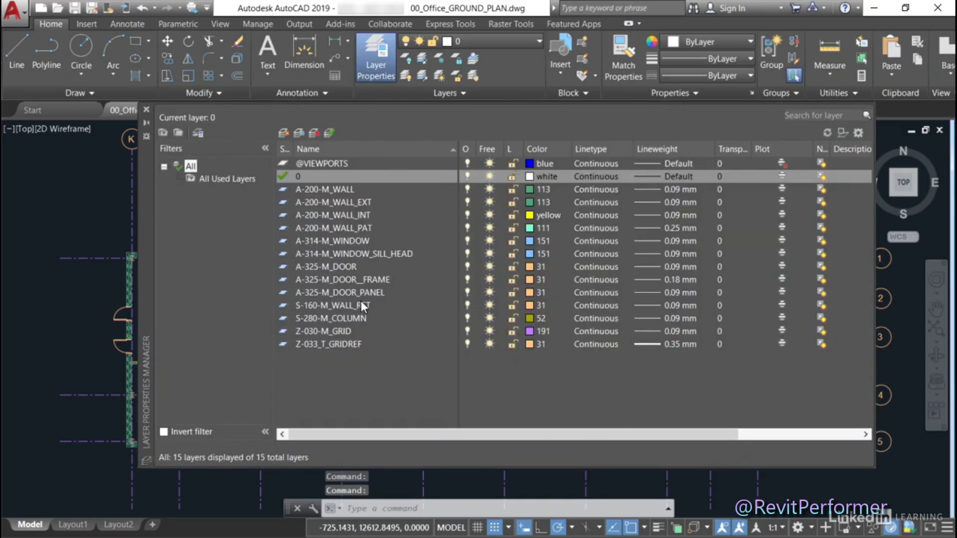
left_click(339, 333)
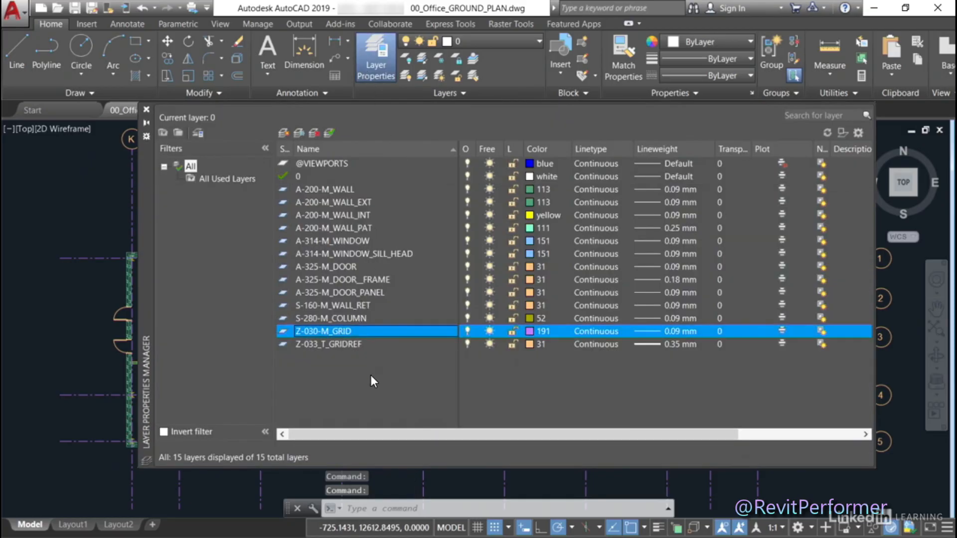
left_click(605, 332)
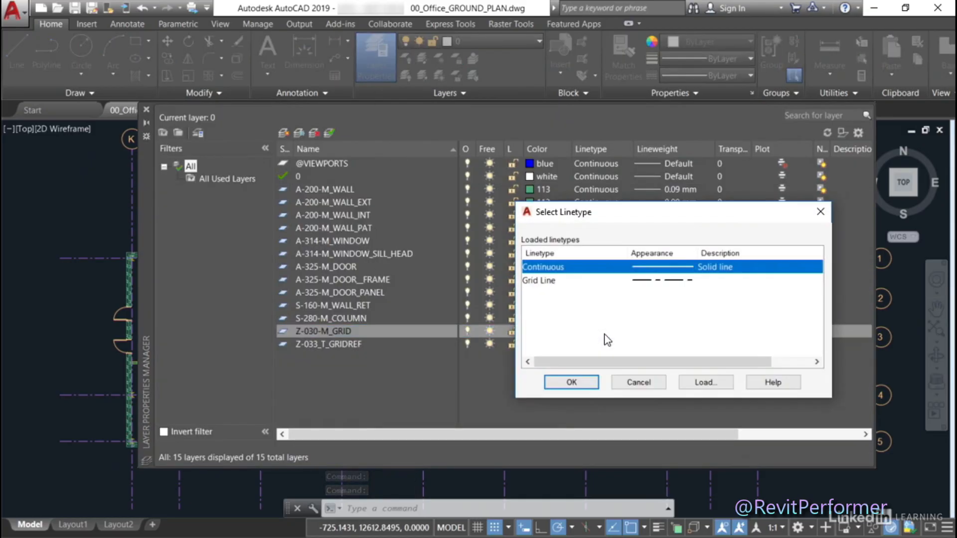
left_click(549, 280)
left_click(582, 383)
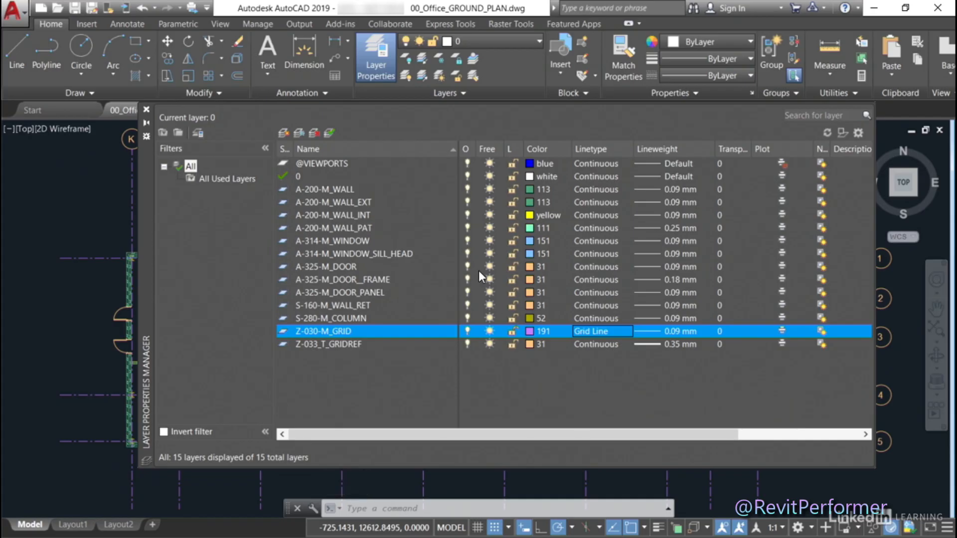
left_click(146, 109)
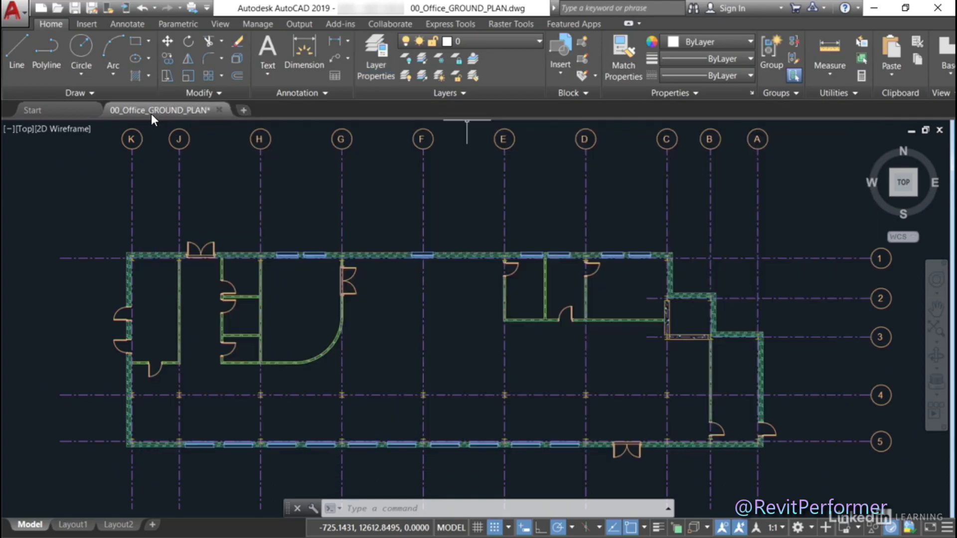
- Select all lettered and numbered grid lines and set their linetype to ByLayer
left_click(802, 208)
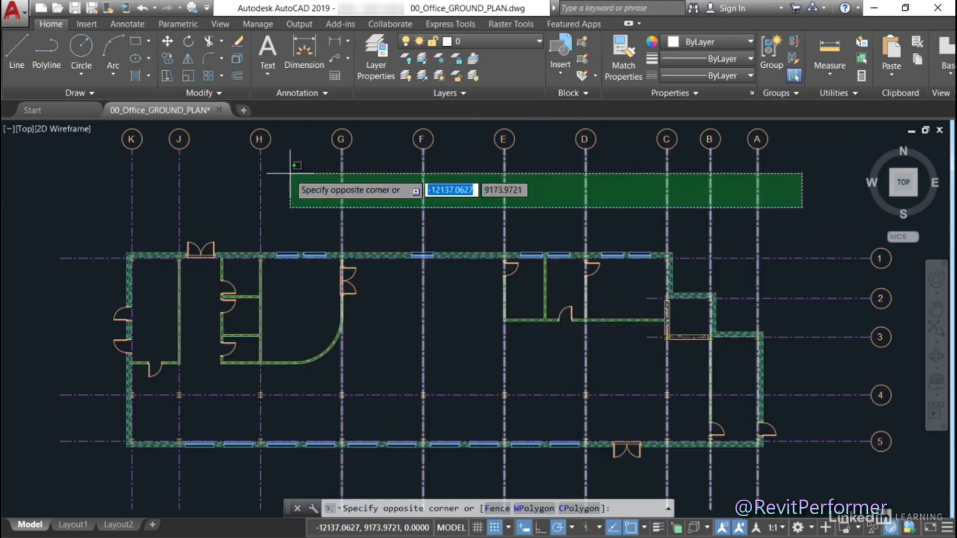
left_click(88, 176)
left_click(89, 459)
left_click(46, 237)
left_click(848, 357)
left_click(645, 269)
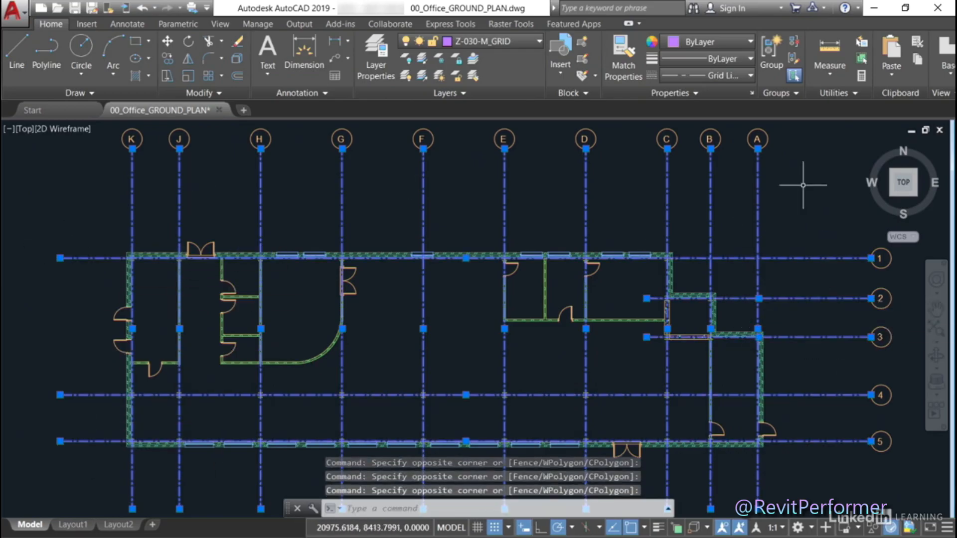
left_click(750, 76)
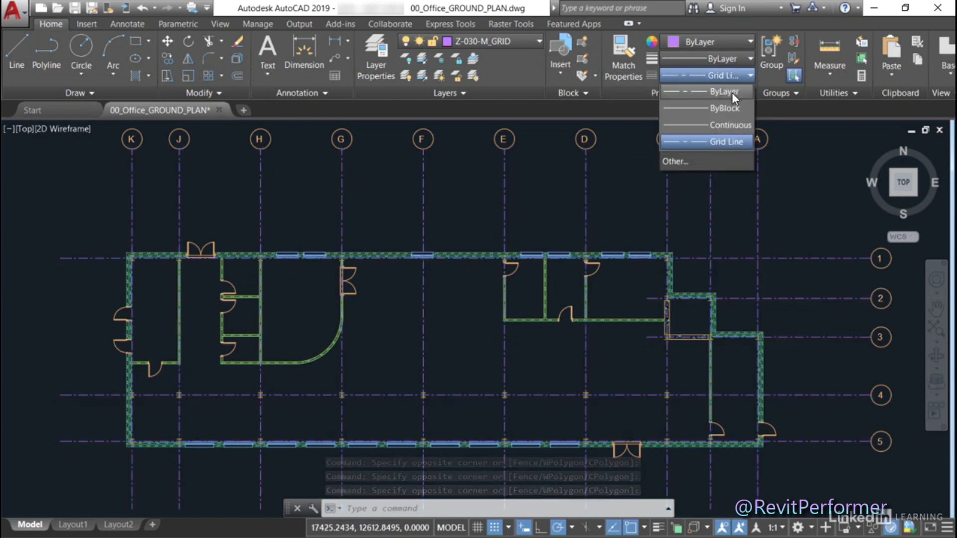
left_click(733, 91)
key("Escape")
key("Escape")
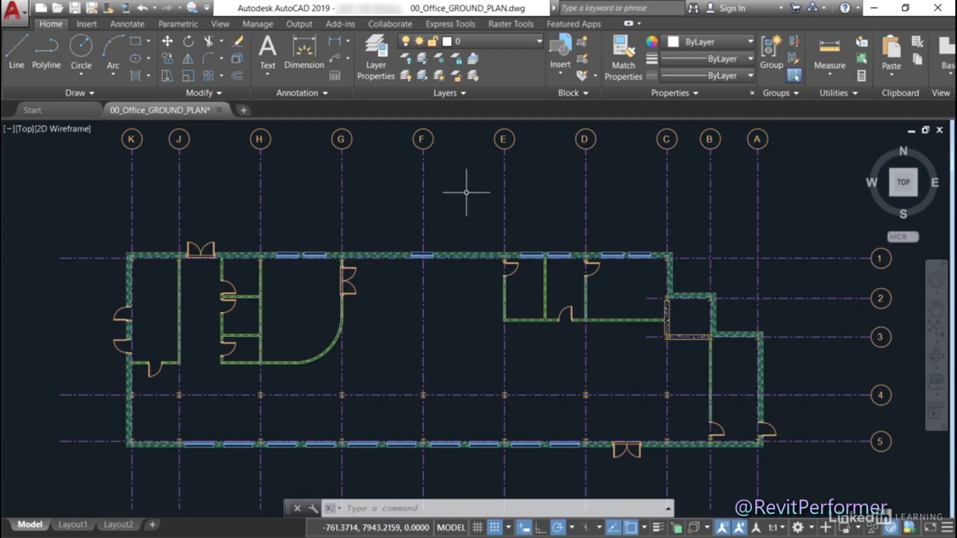
- Save the current layer settings as layer state EXISTING with the description "EXISTING layers from Revit export" and apply that state
left_click(463, 91)
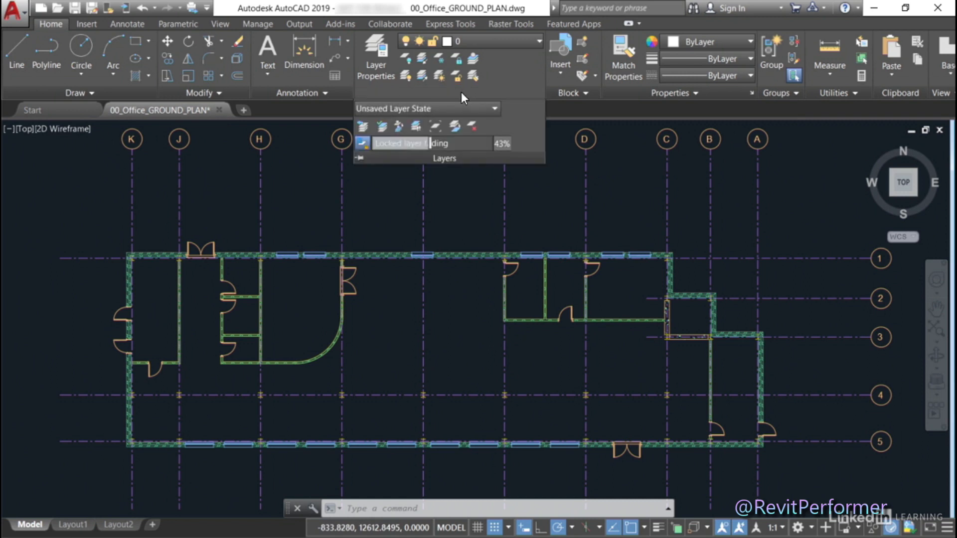
left_click(359, 158)
left_click(495, 110)
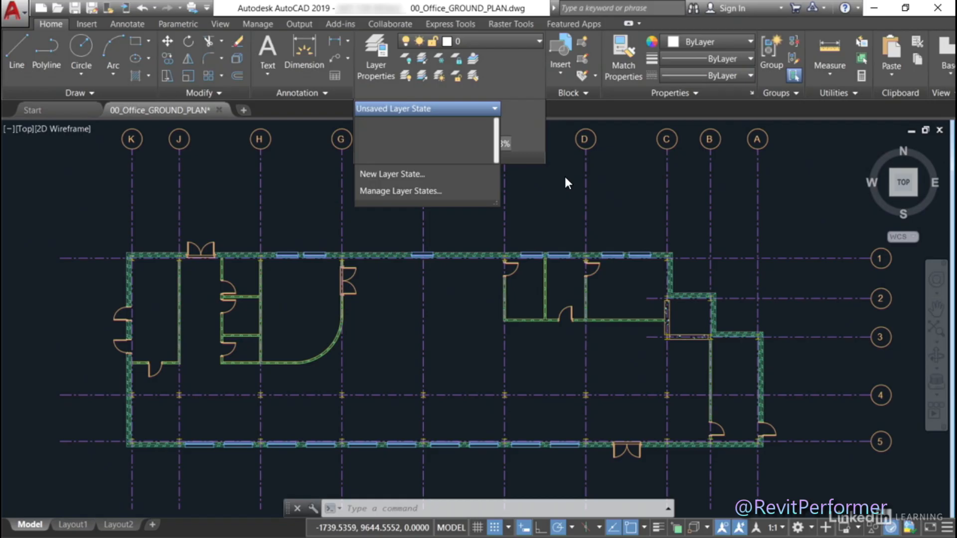
left_click(411, 191)
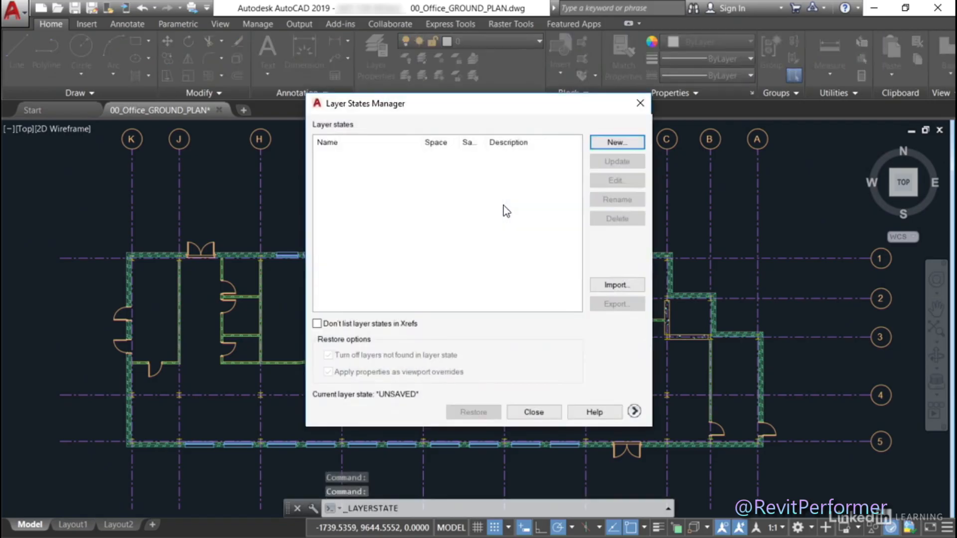
left_click(611, 143)
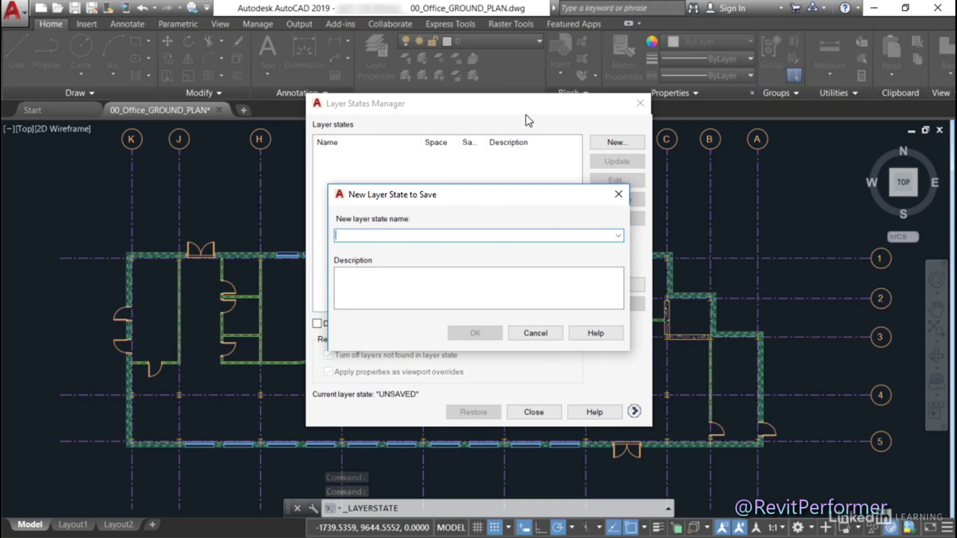
type("EXISTING")
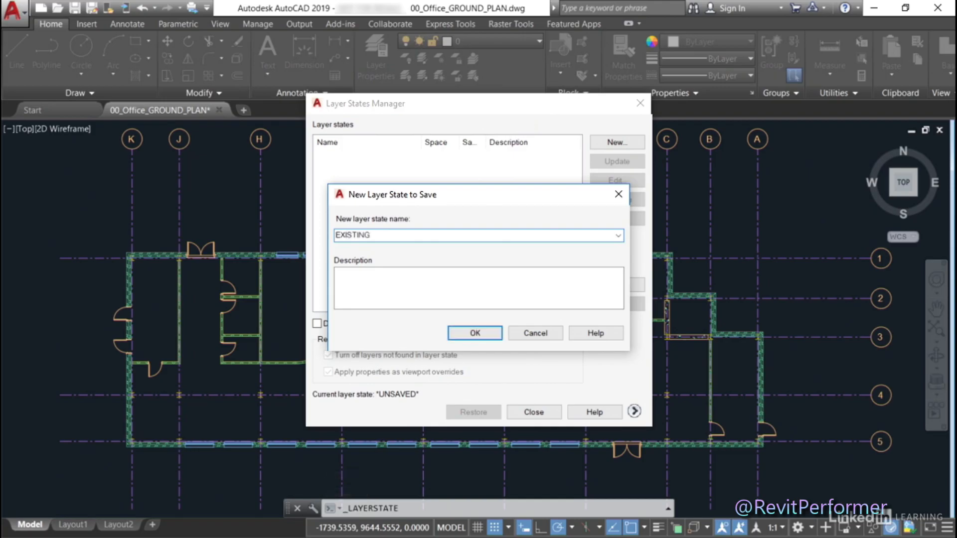
left_click(400, 283)
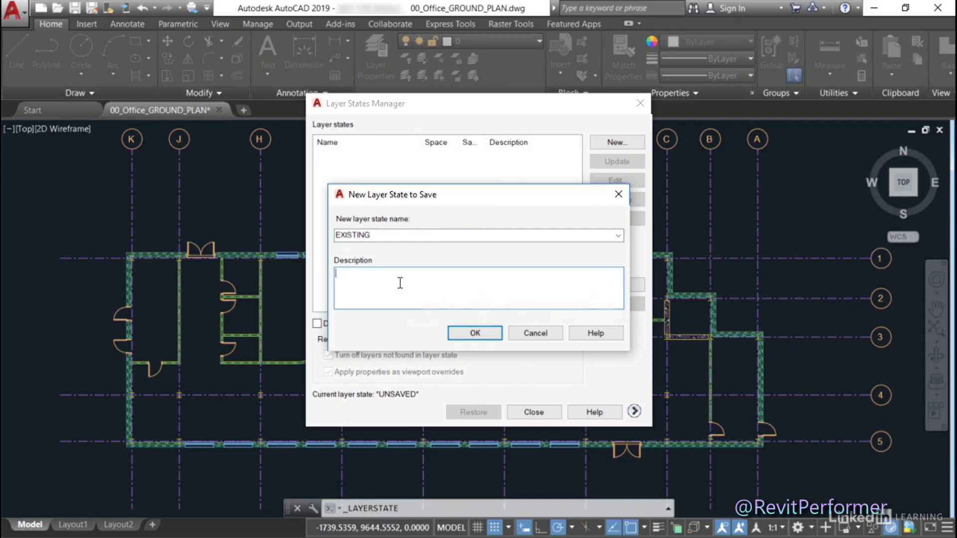
type("EXISTING layers from Revit export")
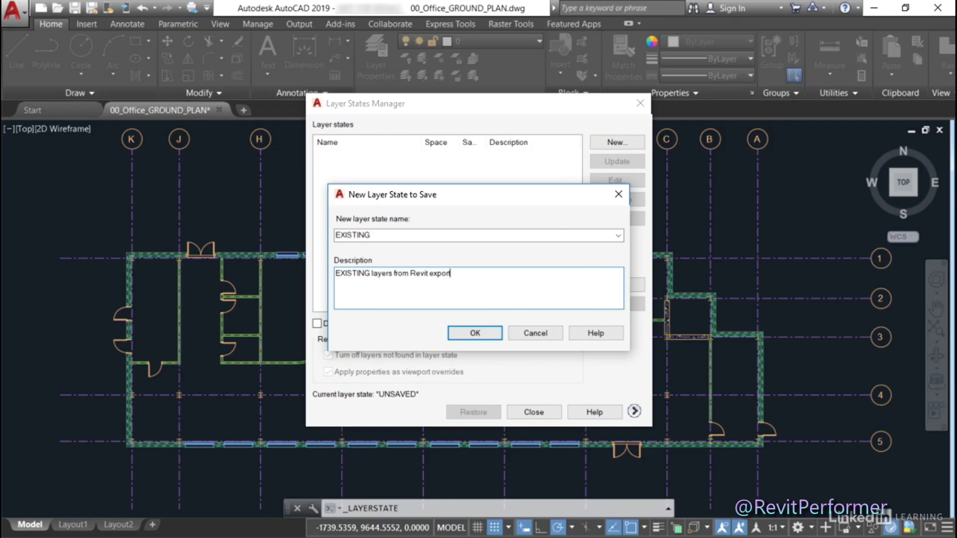
left_click(456, 334)
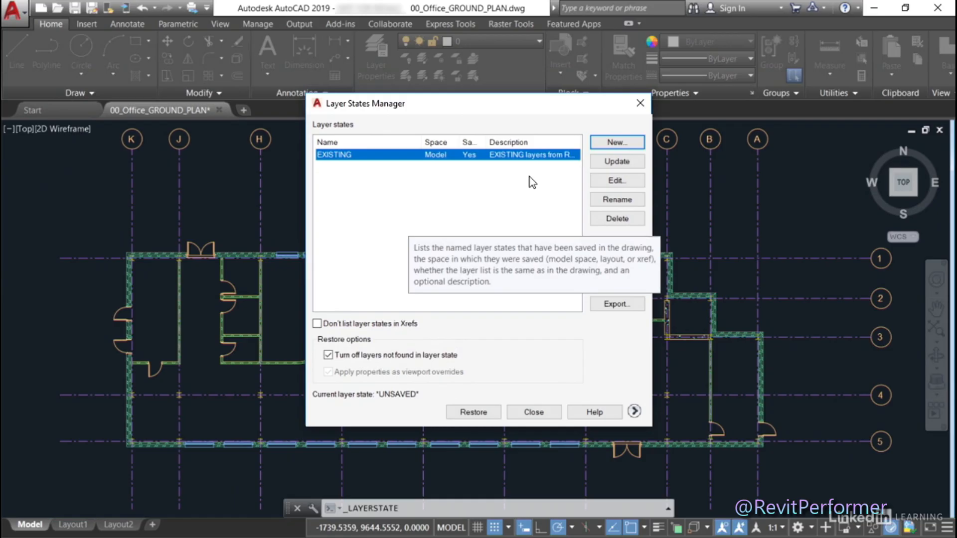
left_click(541, 412)
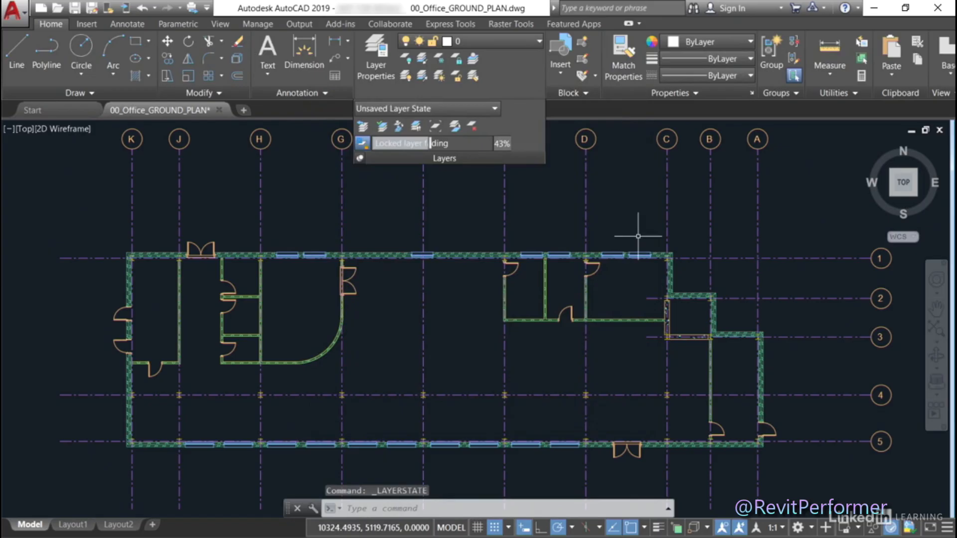
left_click(494, 108)
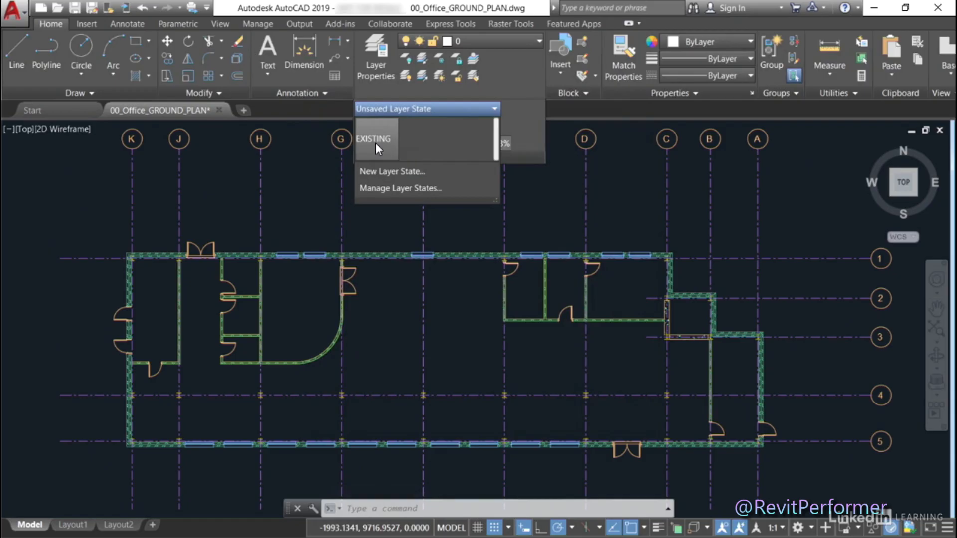
left_click(375, 142)
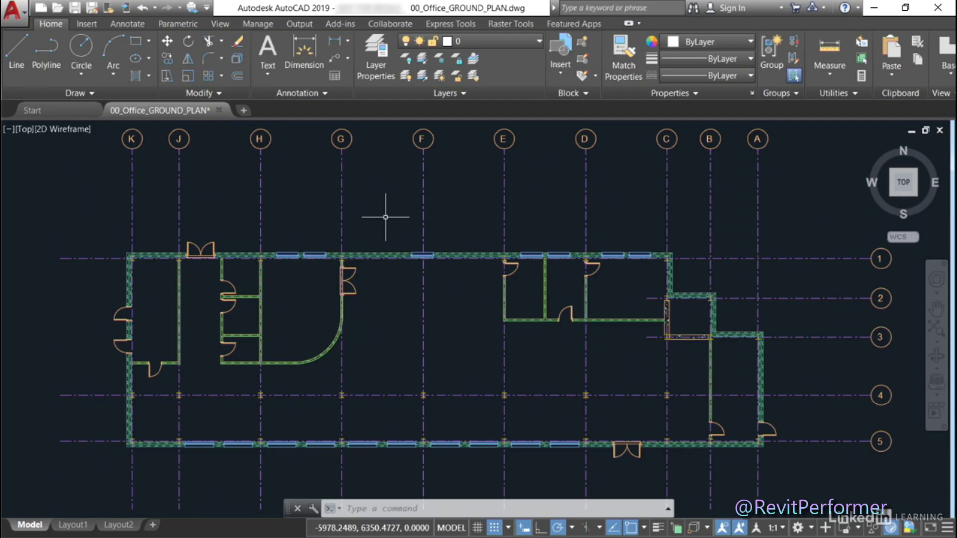
- Set the color of the Z-030-M_GRID and Z-033_T_GRIDREF layers to red
left_click(377, 74)
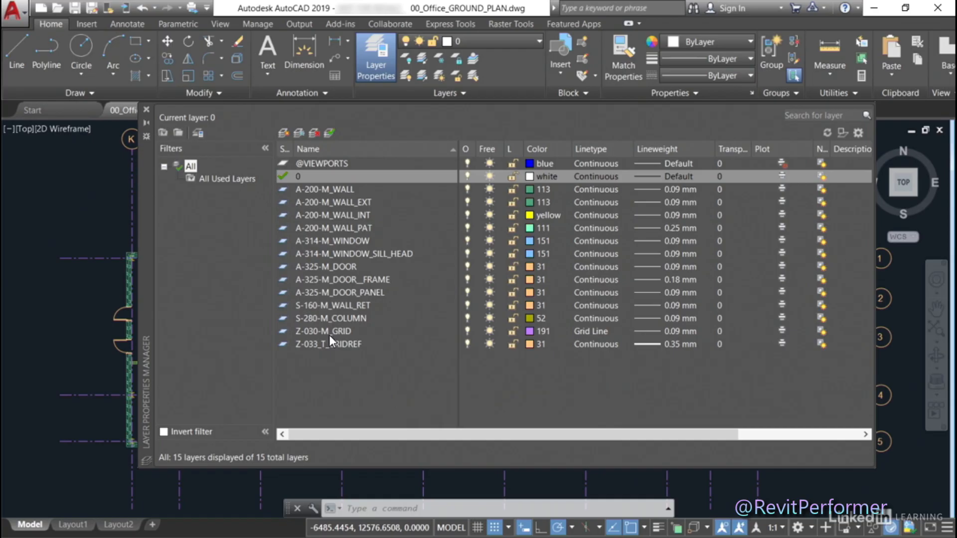
left_click(529, 333)
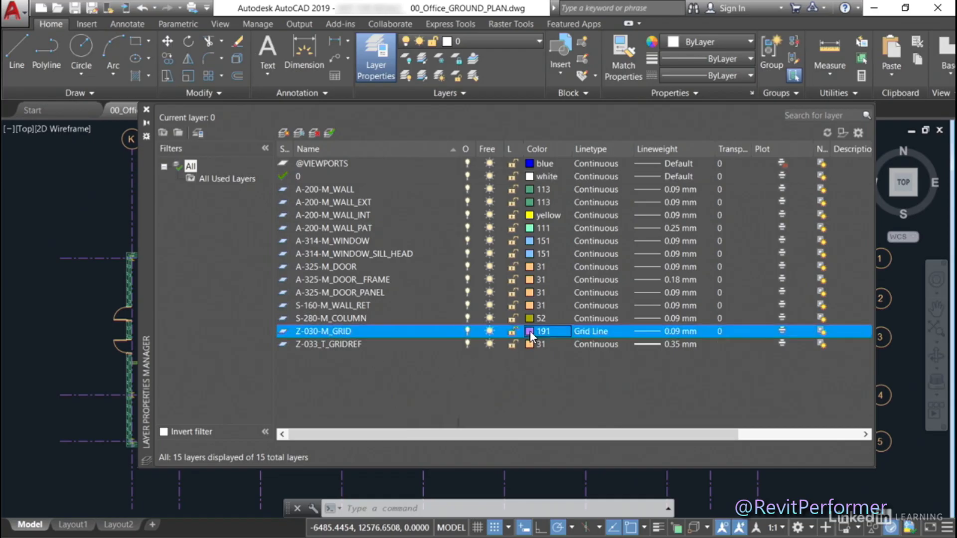
left_click(369, 314)
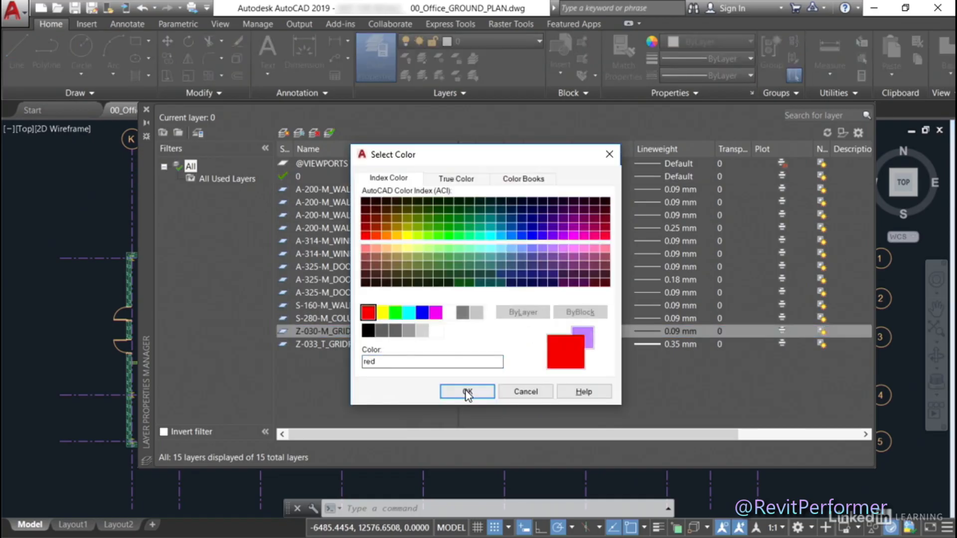
left_click(467, 391)
left_click(528, 343)
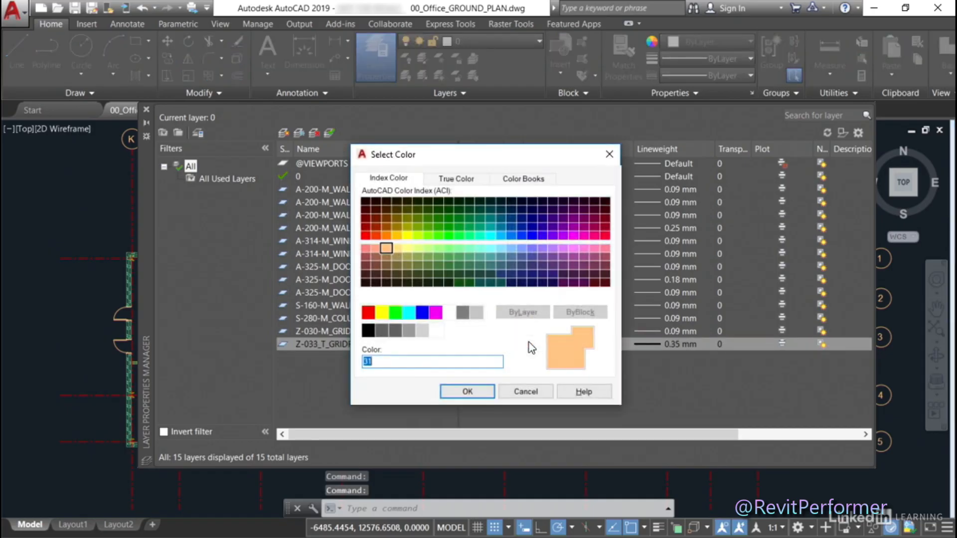
left_click(367, 314)
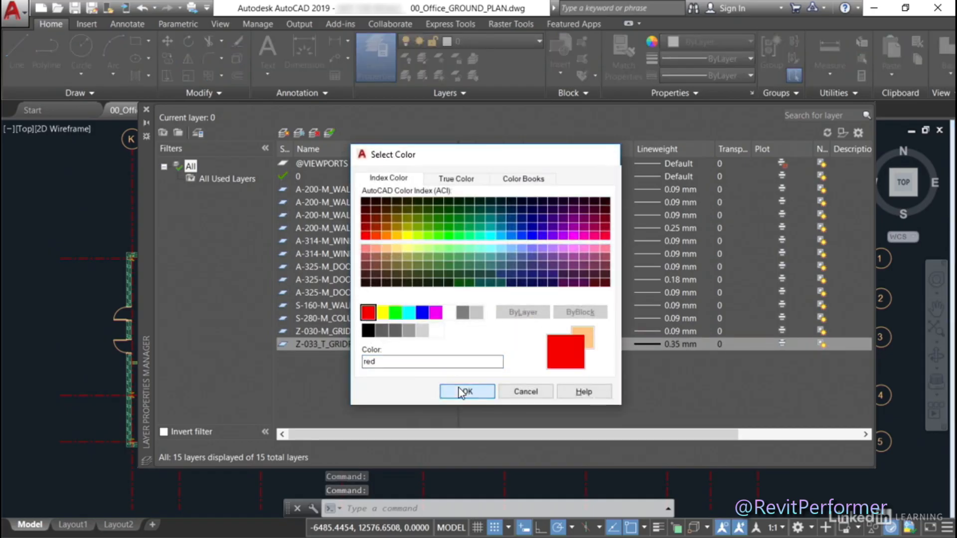
left_click(460, 390)
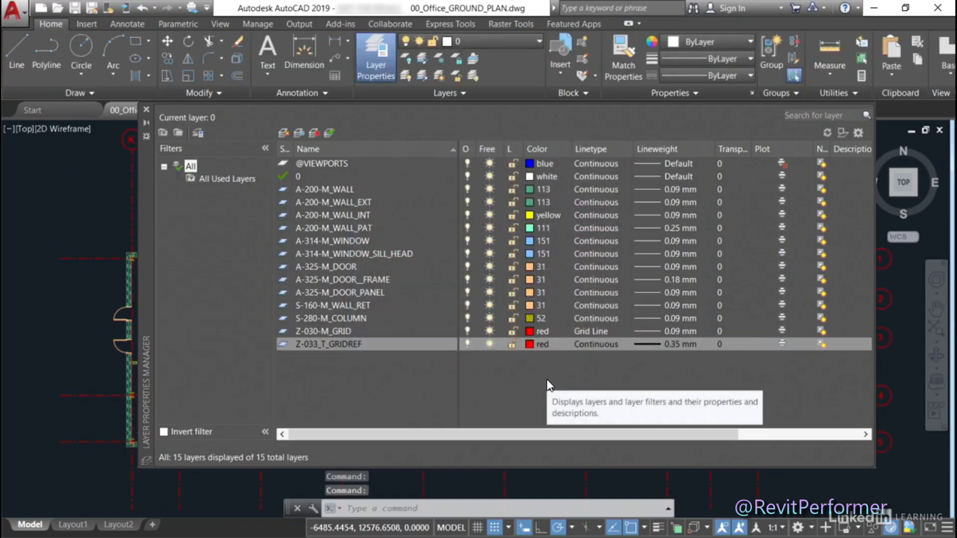
- Set the color of the S-280-M_COLUMN layer to green
left_click(530, 318)
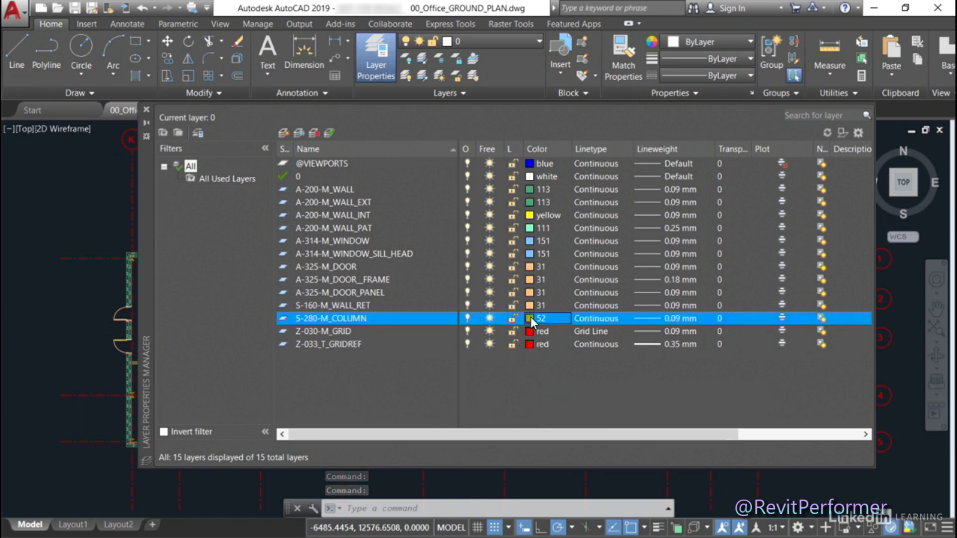
left_click(395, 313)
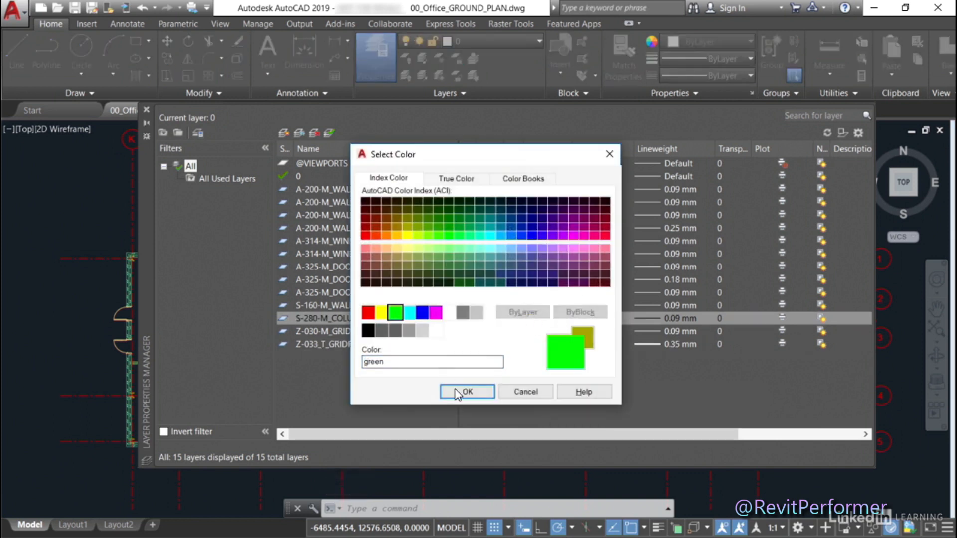
left_click(461, 392)
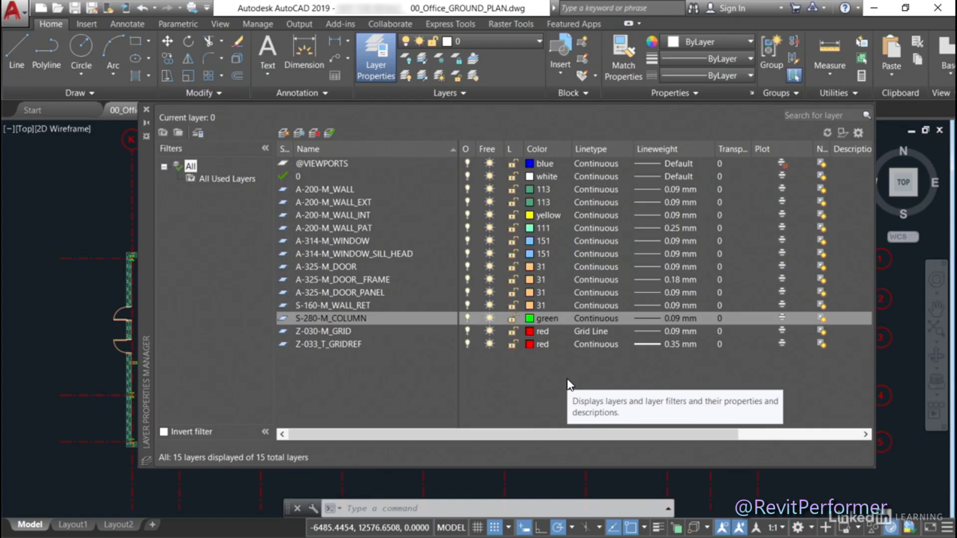
- Set the A-200-M_WALL and A-200-M_WALL_EXT layers to color 30 and close the layer properties manager
left_click(531, 190)
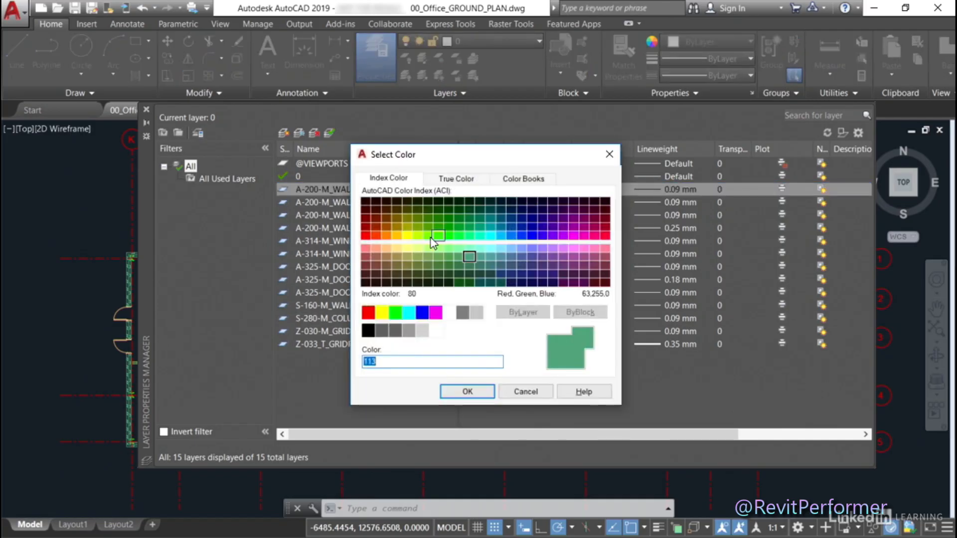
left_click(386, 235)
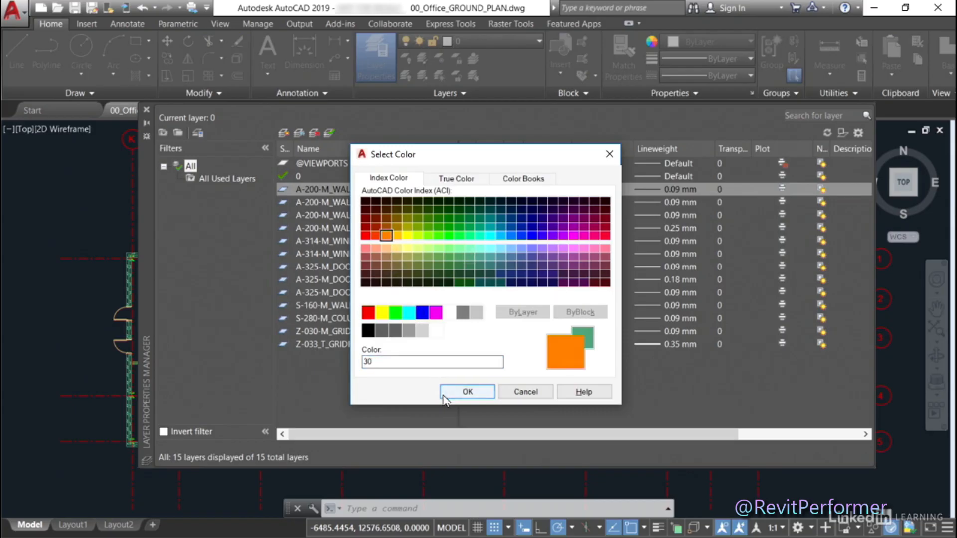
left_click(446, 394)
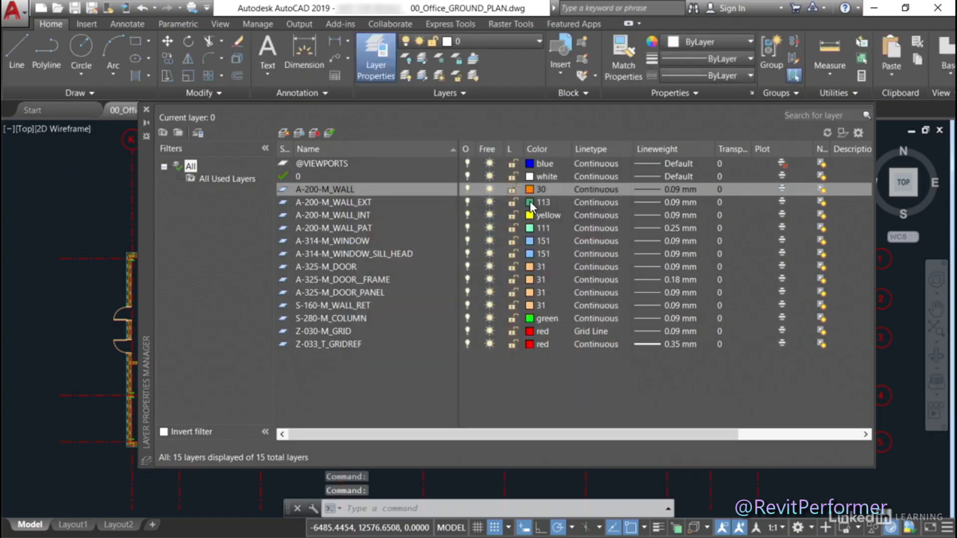
left_click(531, 201)
left_click(387, 236)
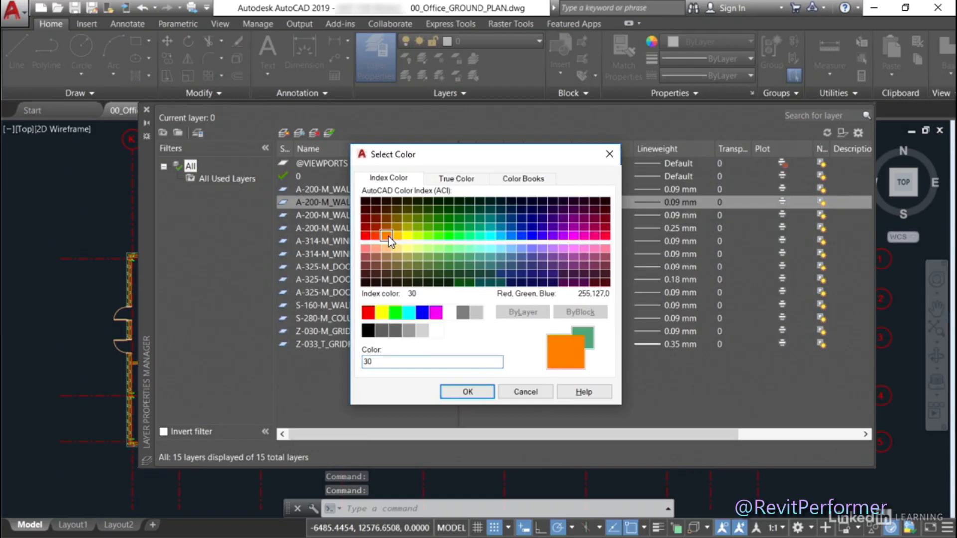
left_click(468, 393)
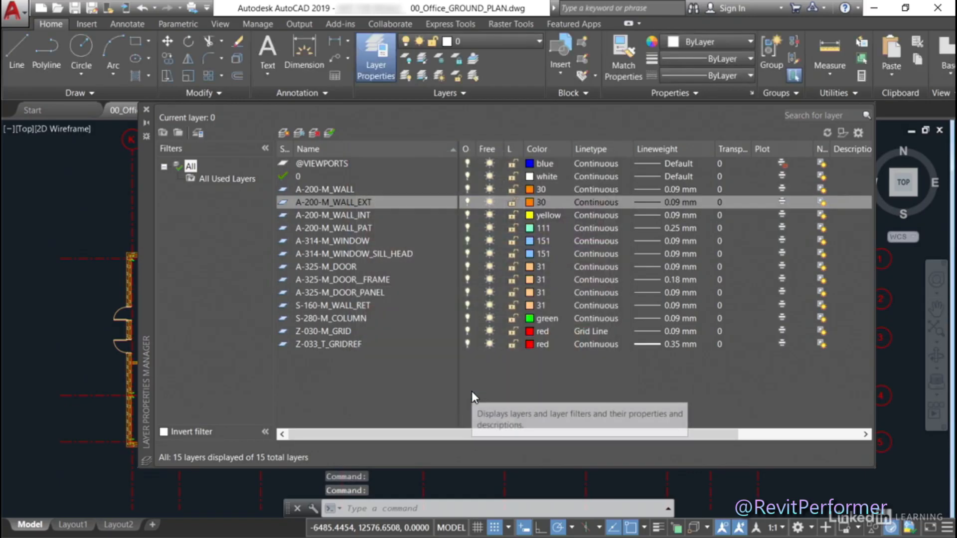
left_click_drag(148, 249, 179, 259)
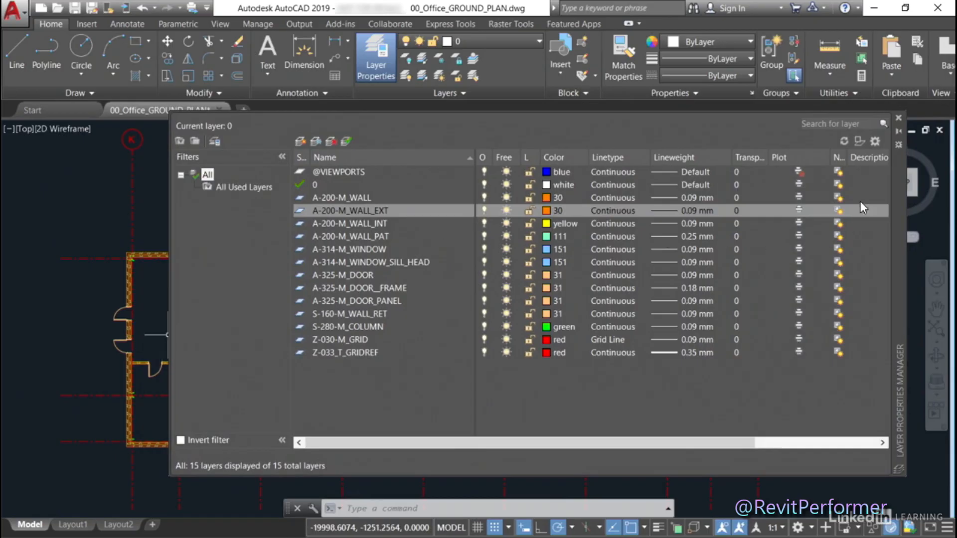
left_click(898, 120)
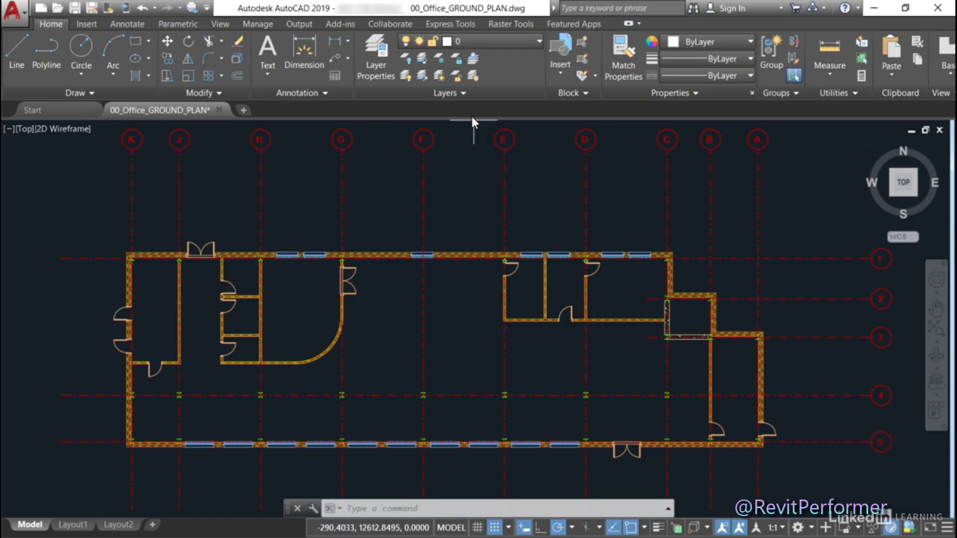
- Save the current layer settings as layer state BS1192-PROJECT with the description "Layers updated for project to BS1192"
left_click(463, 94)
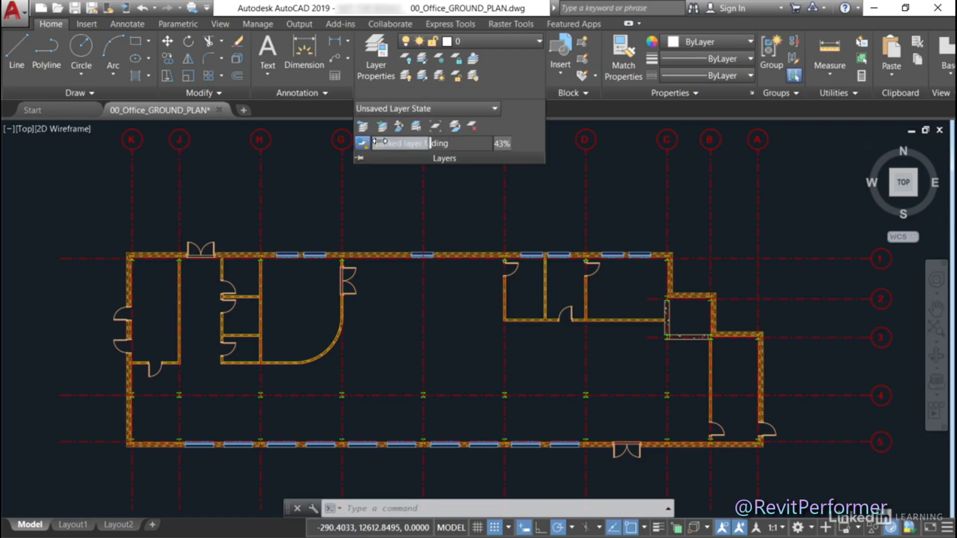
left_click(496, 109)
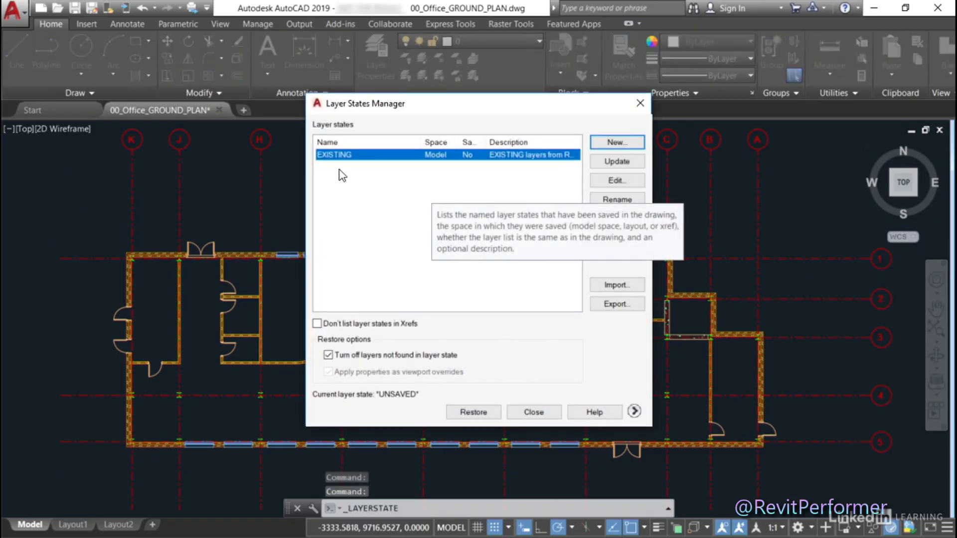
left_click_drag(486, 137, 531, 137)
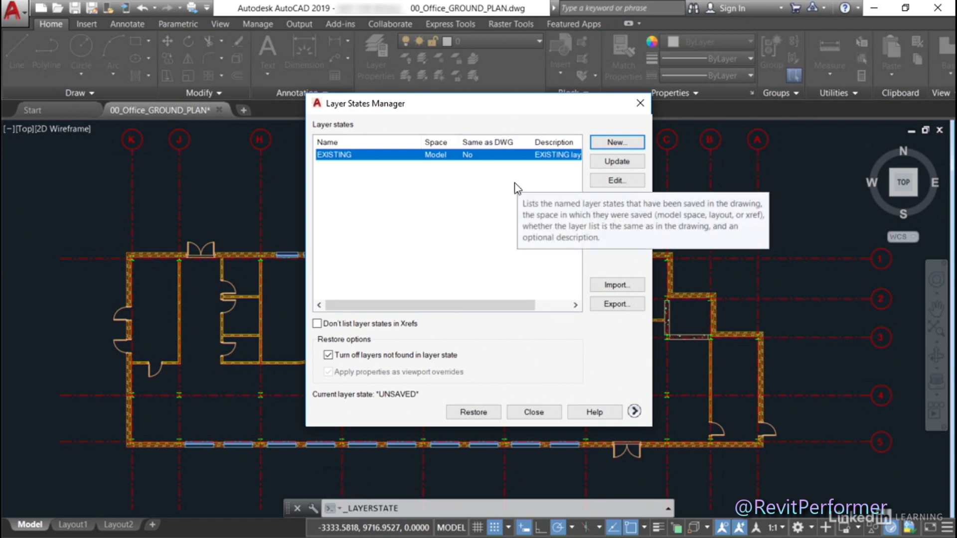
left_click(611, 143)
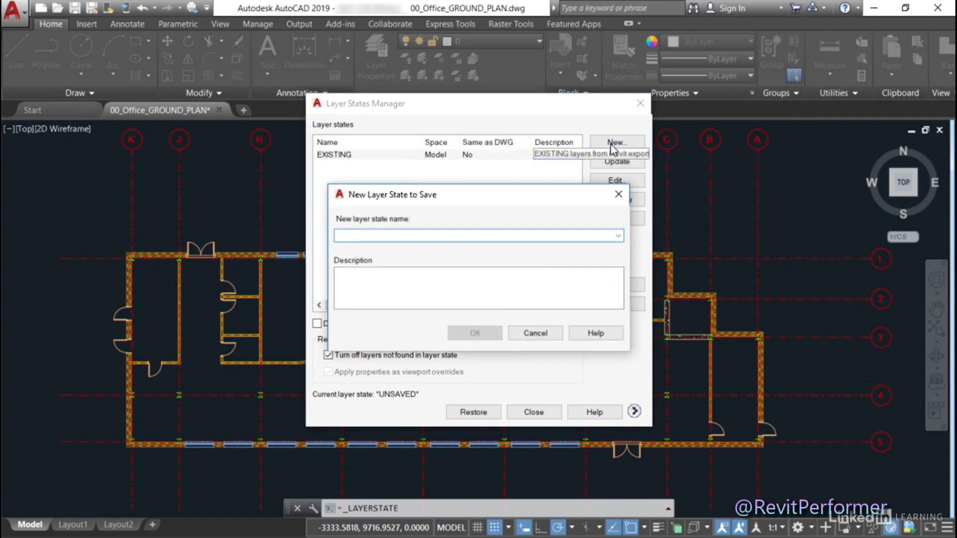
type("BS11")
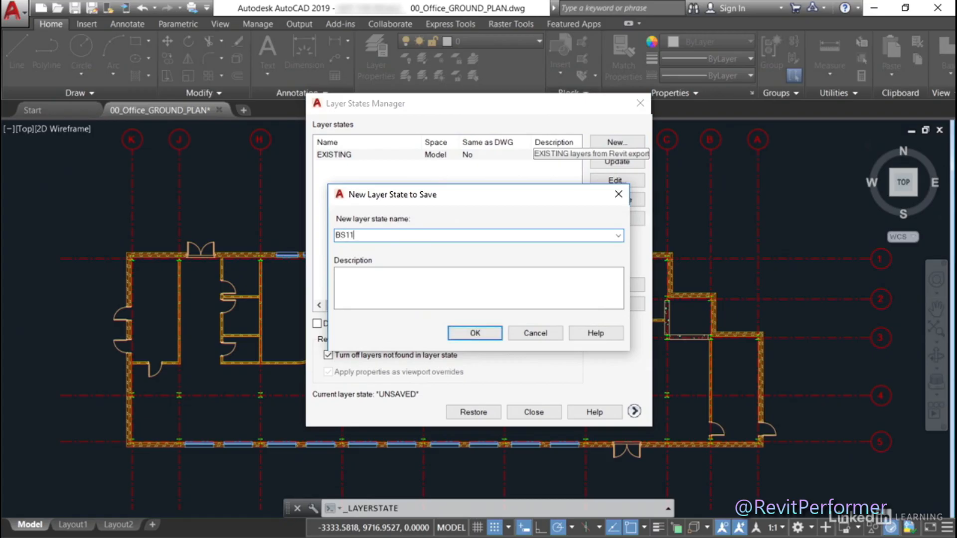
type("92-PROJECT")
left_click(376, 284)
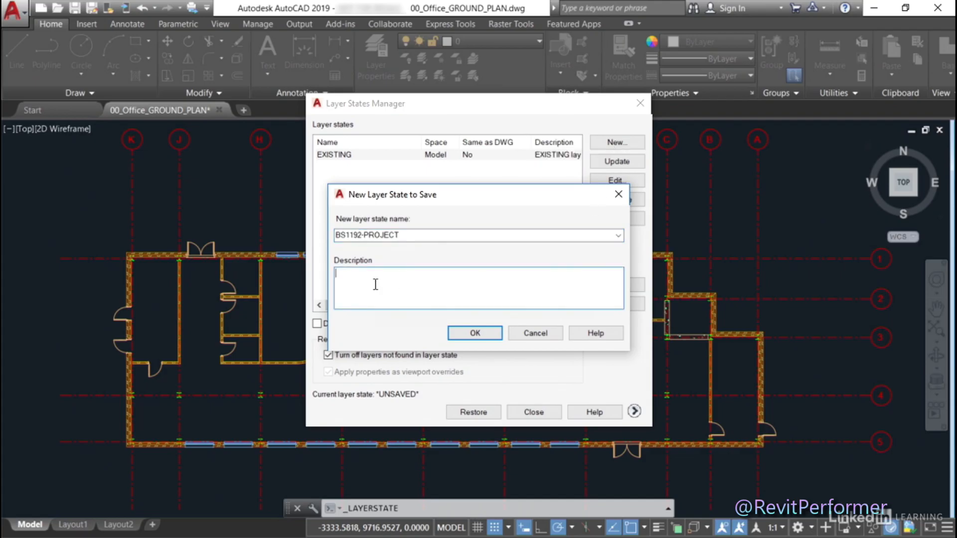
type("Layers updated for project to BS1192")
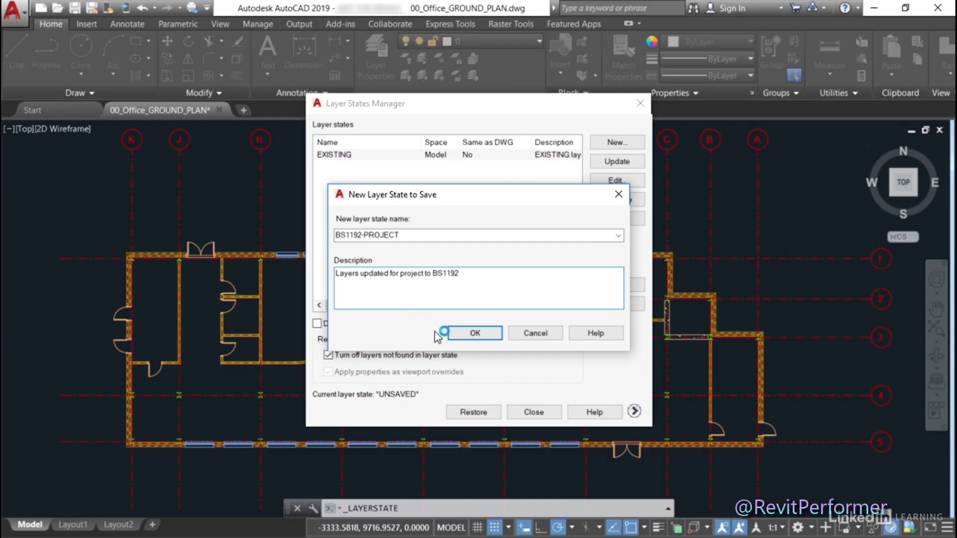
left_click(463, 332)
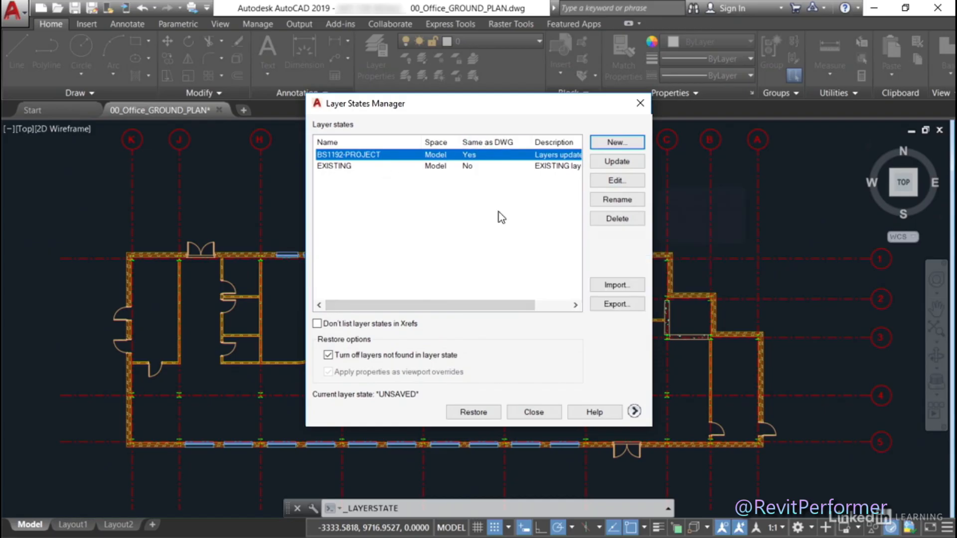
left_click(543, 412)
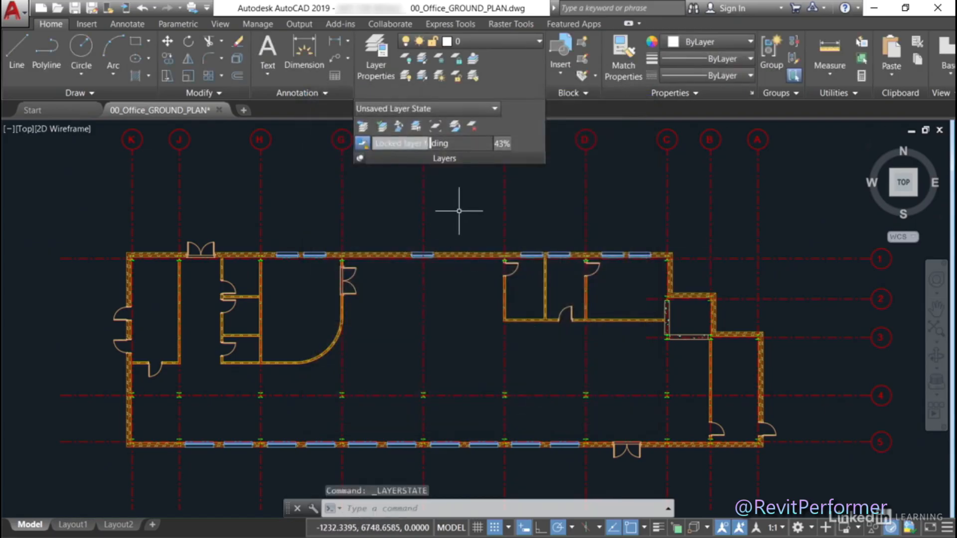
- Apply layer state EXISTING to the ground plan, and restore layer state BS1192-PROJECT
left_click(497, 111)
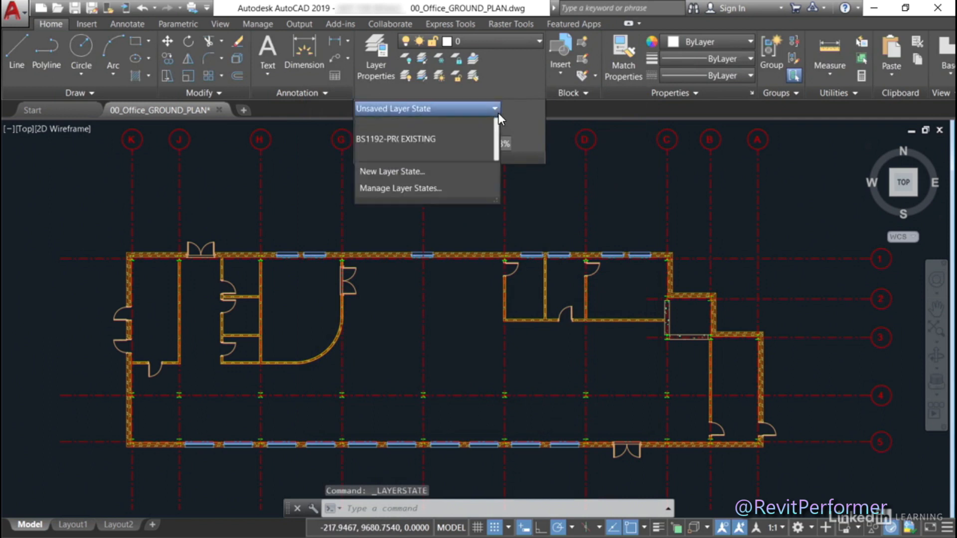
left_click(429, 136)
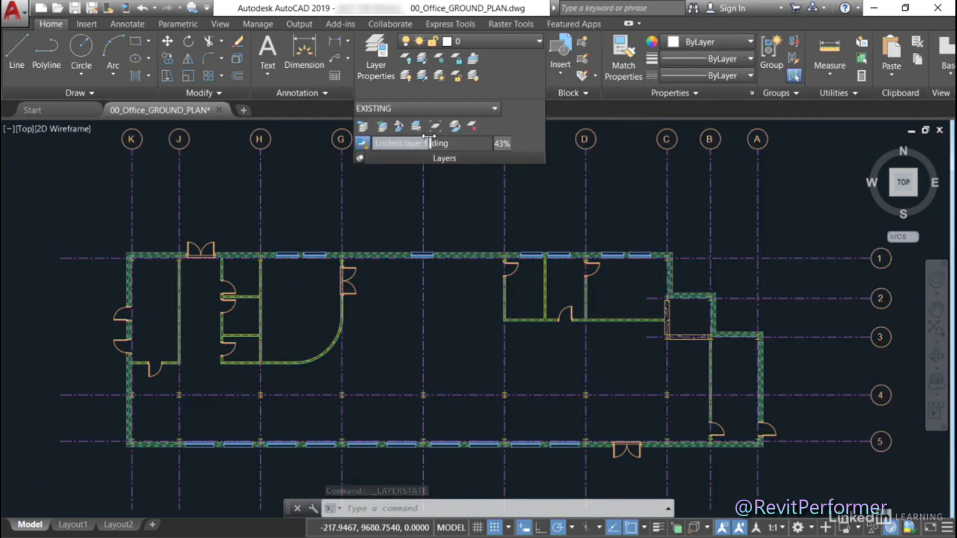
left_click(496, 109)
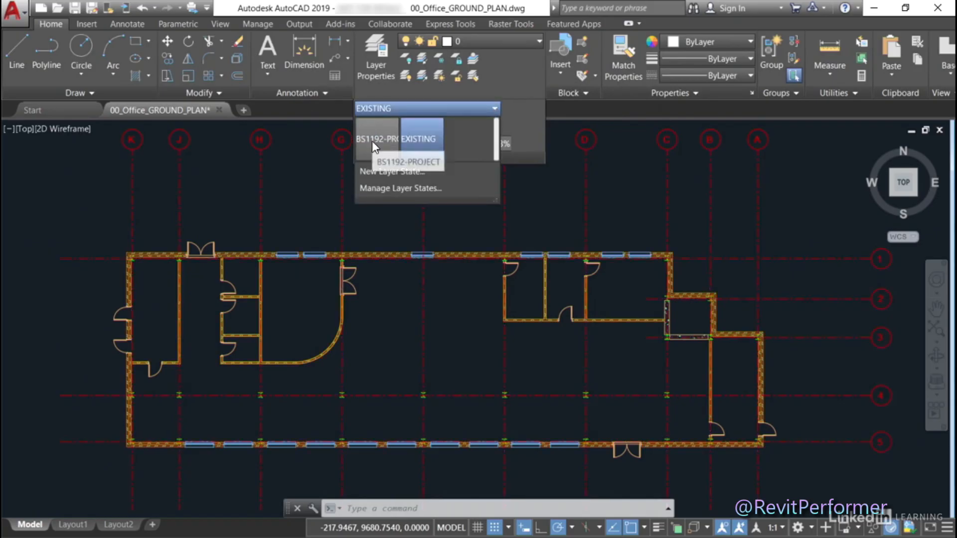
left_click(378, 159)
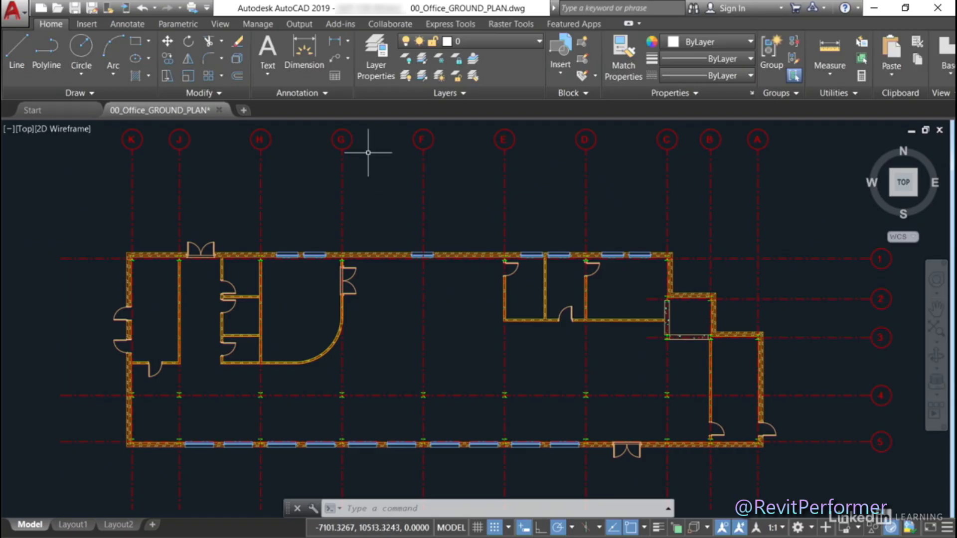
- Save the drawing as an AutoCAD Drawing Template (*.dwt) named TRAINING-BS1192_Layers in the Template folder
left_click(93, 8)
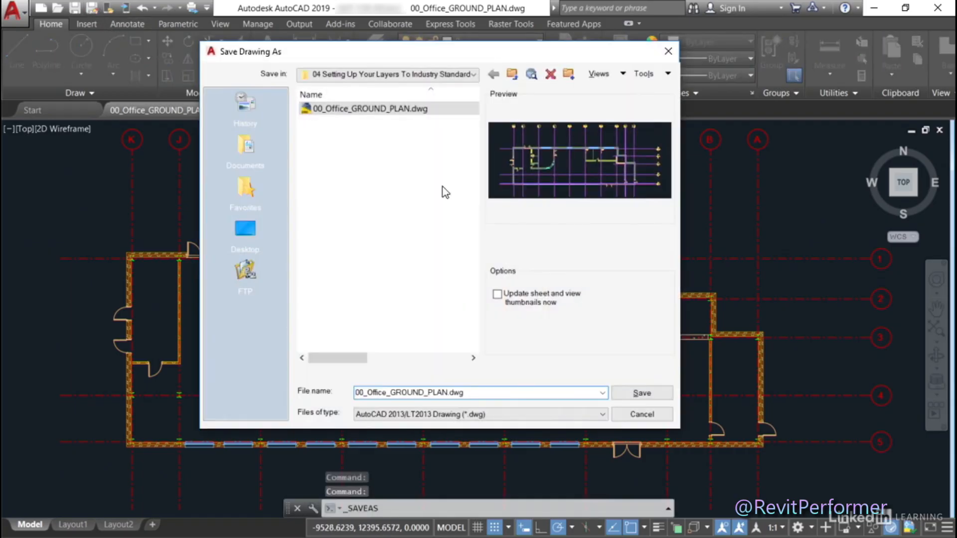
left_click(603, 416)
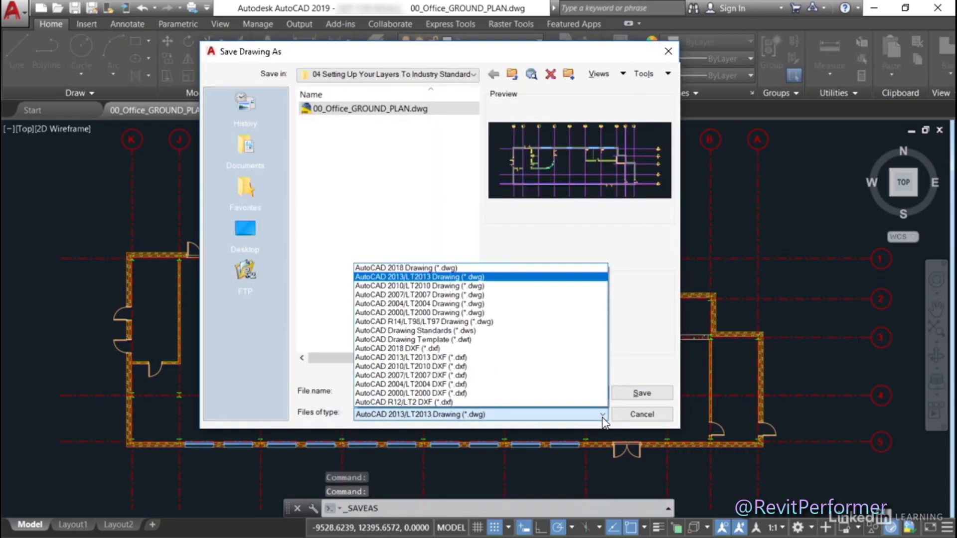
left_click(439, 339)
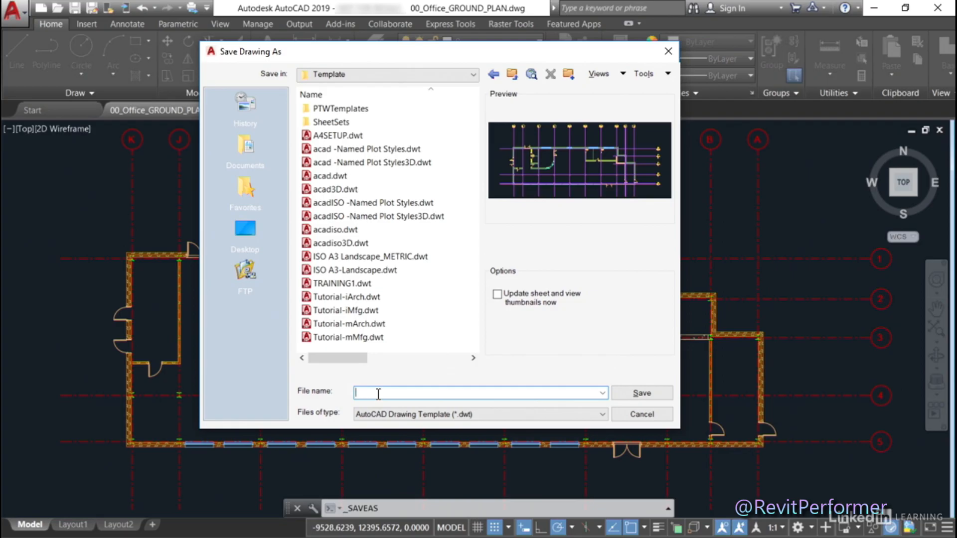
type("TRAINING")
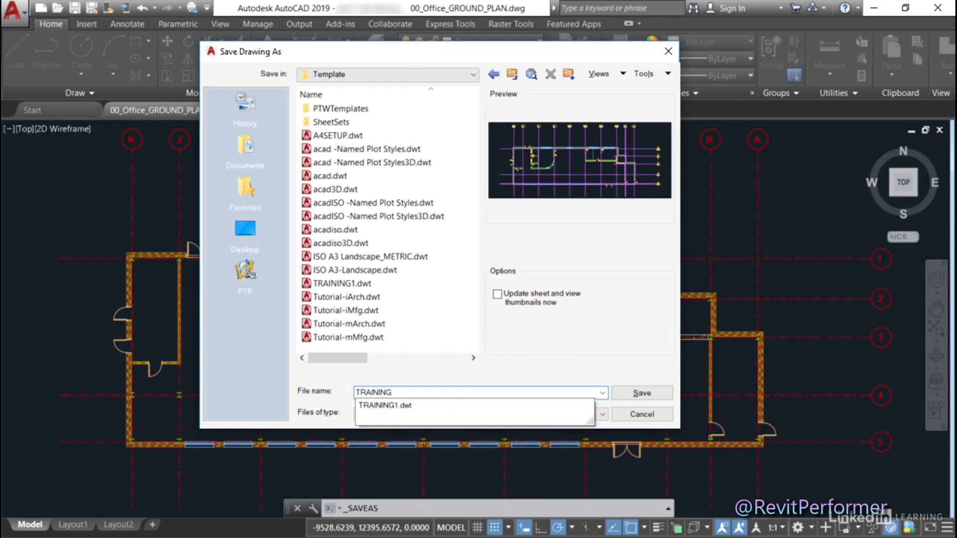
type("-BS")
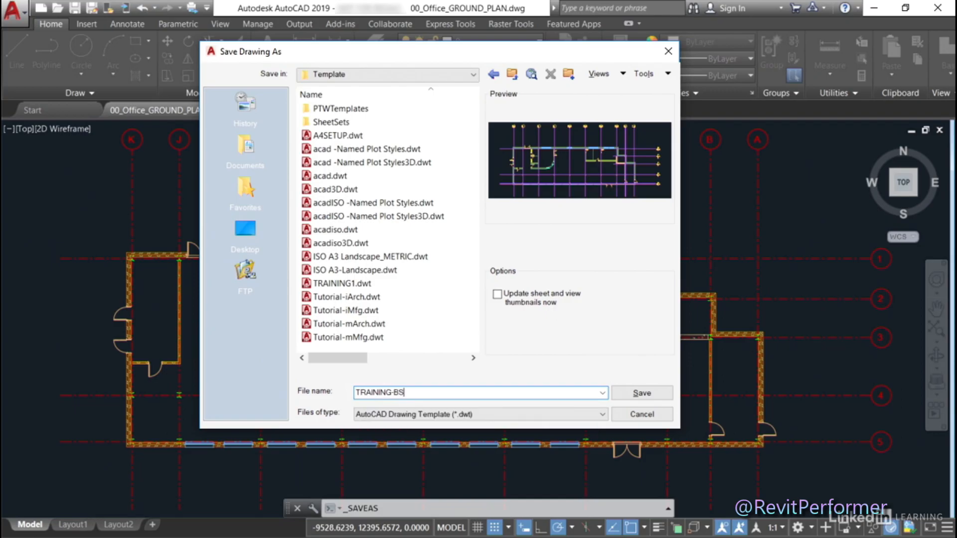
type("1192_Layers")
left_click(642, 393)
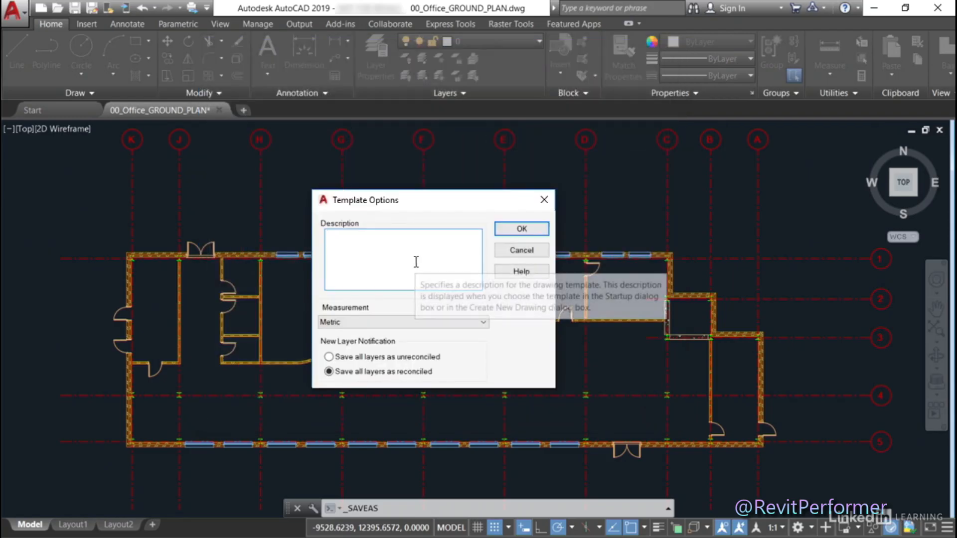
- Give the template the description "BS1192 layers template", accept its options and save the template file
type("BS119")
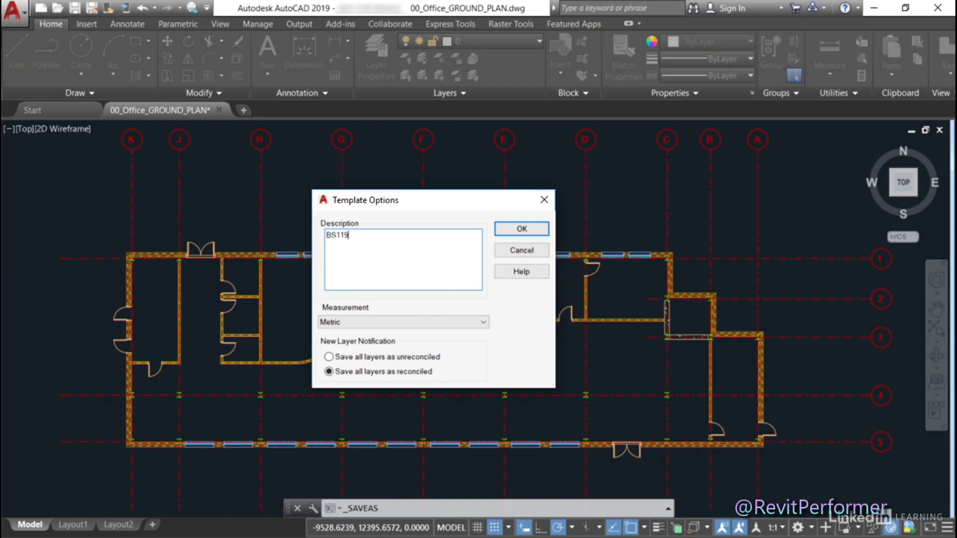
type("2 layers template")
left_click(520, 230)
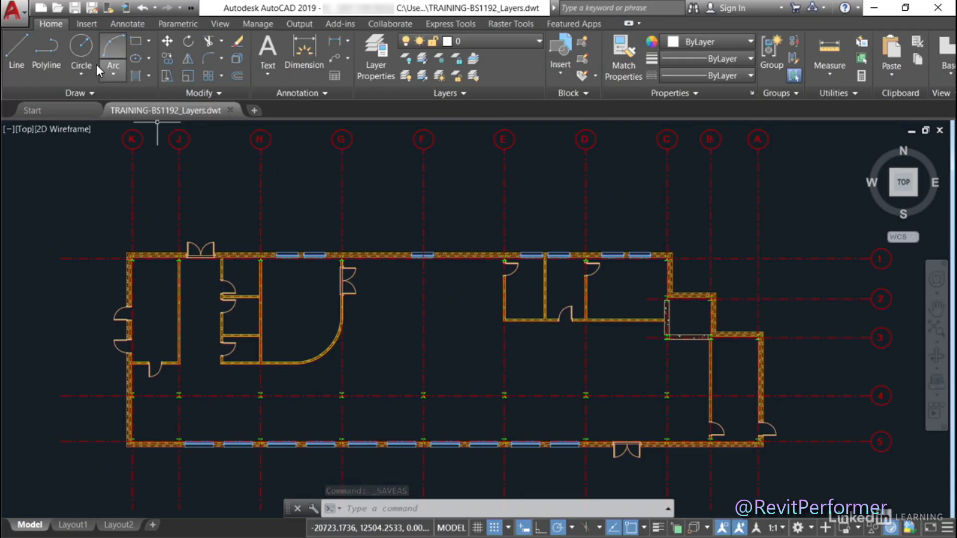
left_click(74, 9)
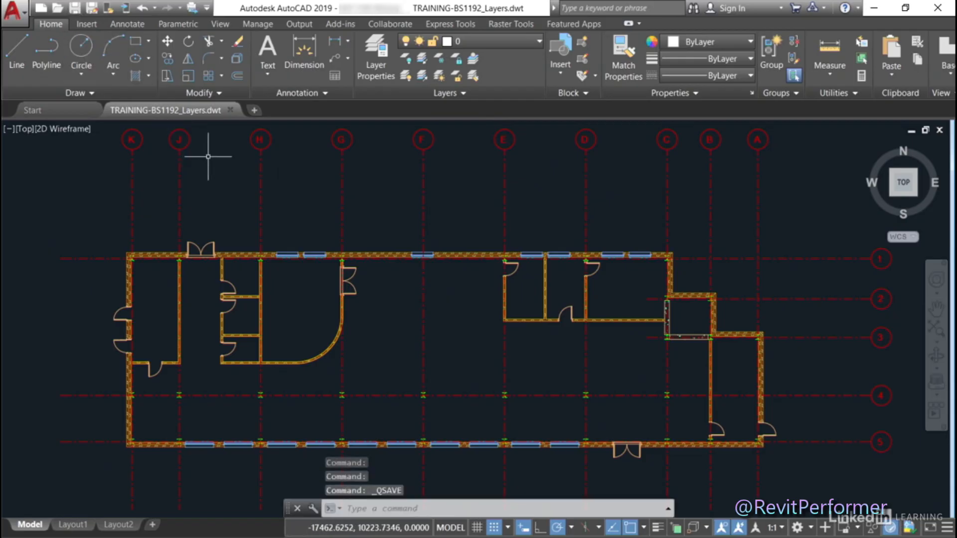
- Close the template file and start a new drawing from TRAINING-BS1192_Layers.dwt
left_click(231, 109)
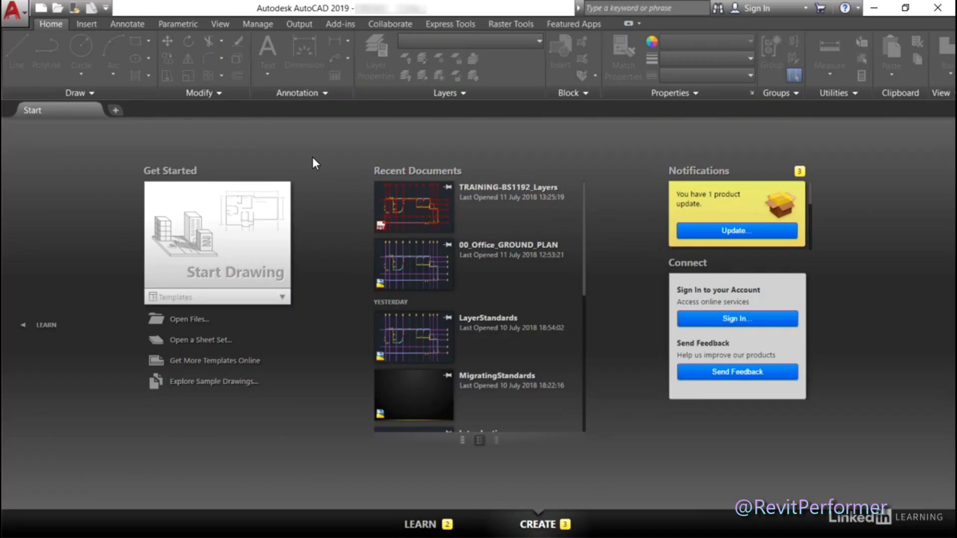
left_click(283, 298)
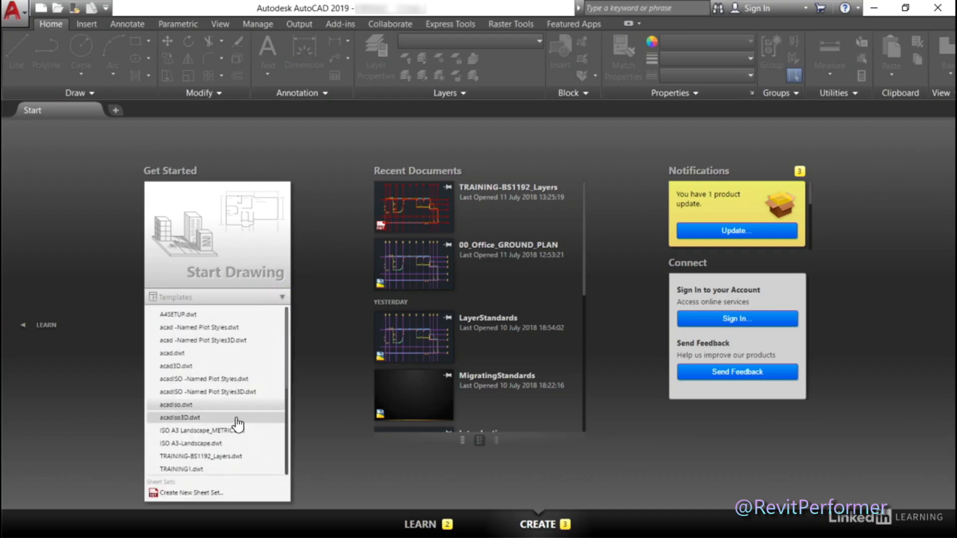
left_click(224, 457)
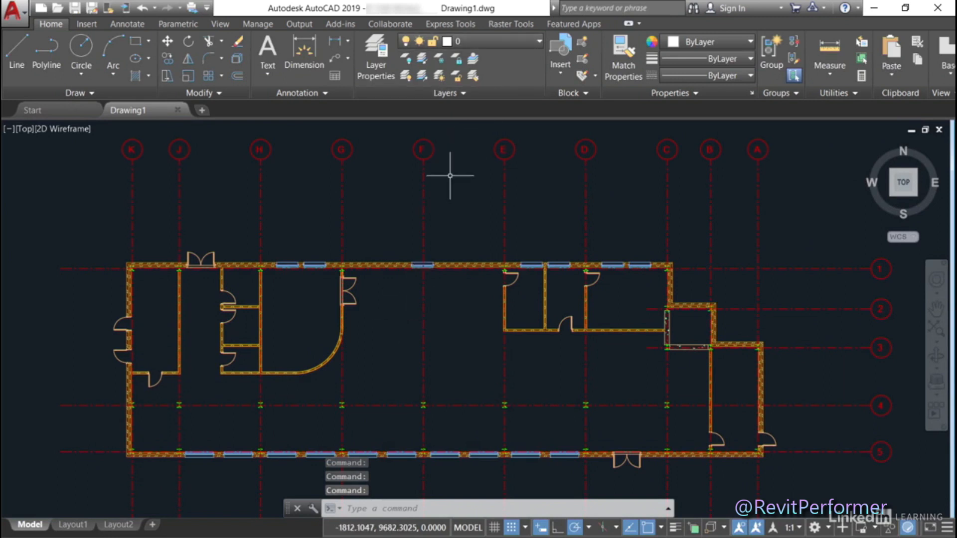
- Check which saved layer states are available in the new drawing
left_click(463, 93)
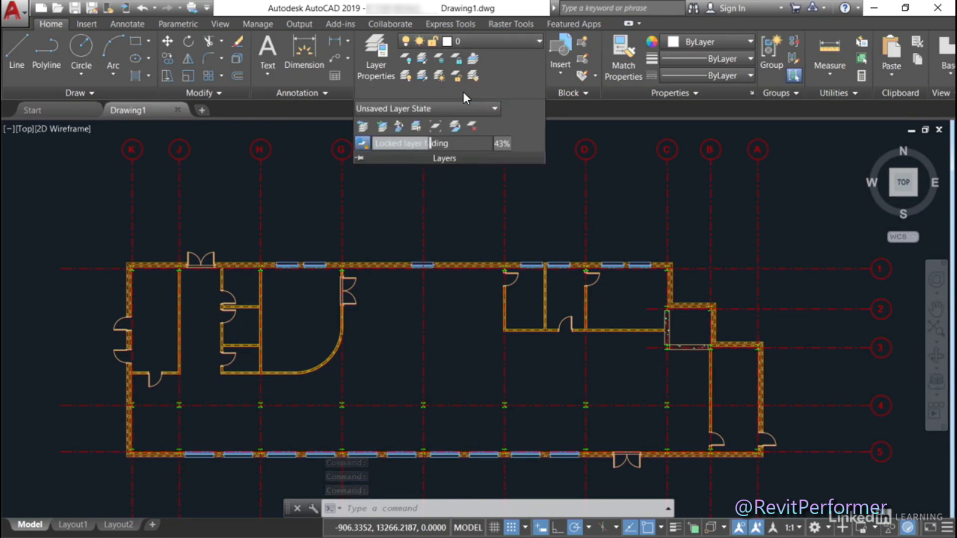
left_click(495, 108)
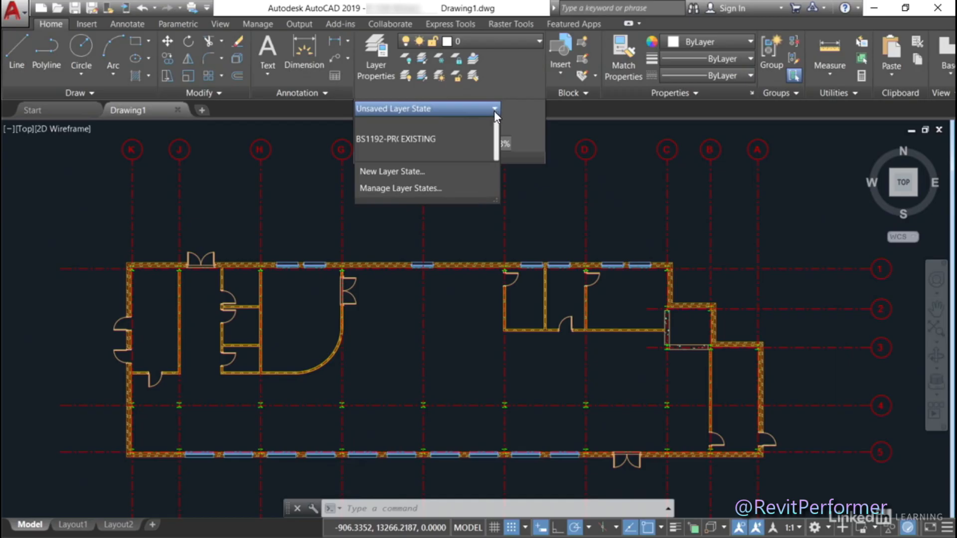
left_click(532, 198)
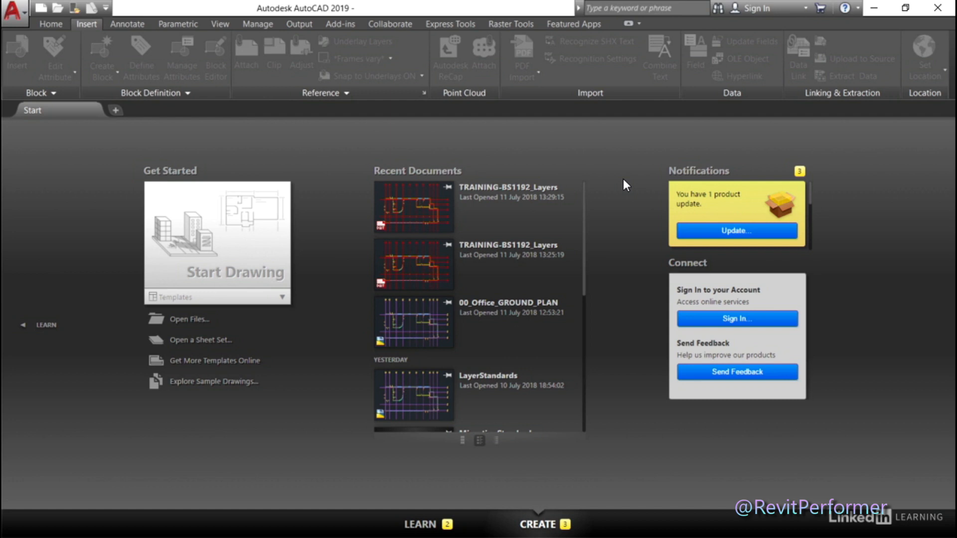
- Create a new drawing from TRAINING-BS1192_Layers.dwt in the folder 04 Setting Up Your Layers To Industry Standards
left_click(41, 8)
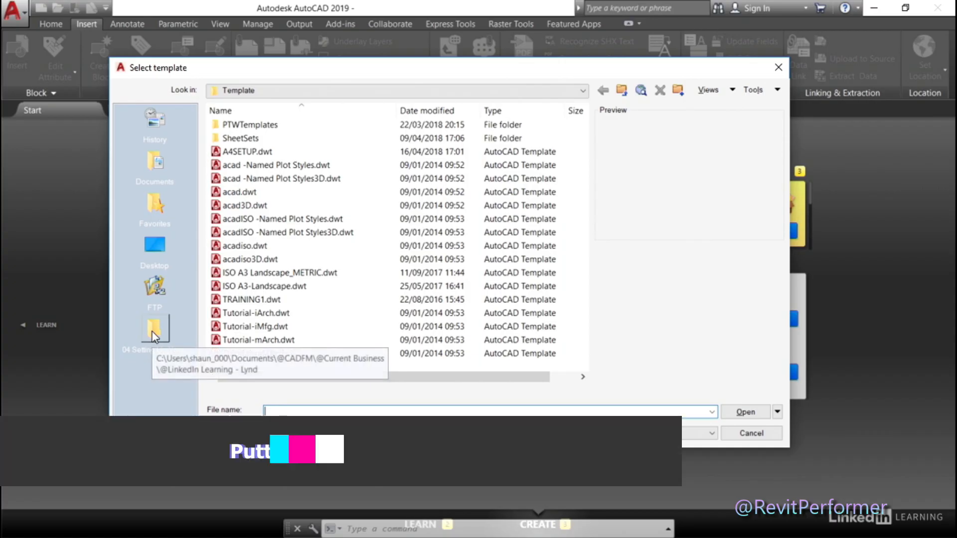
left_click(151, 331)
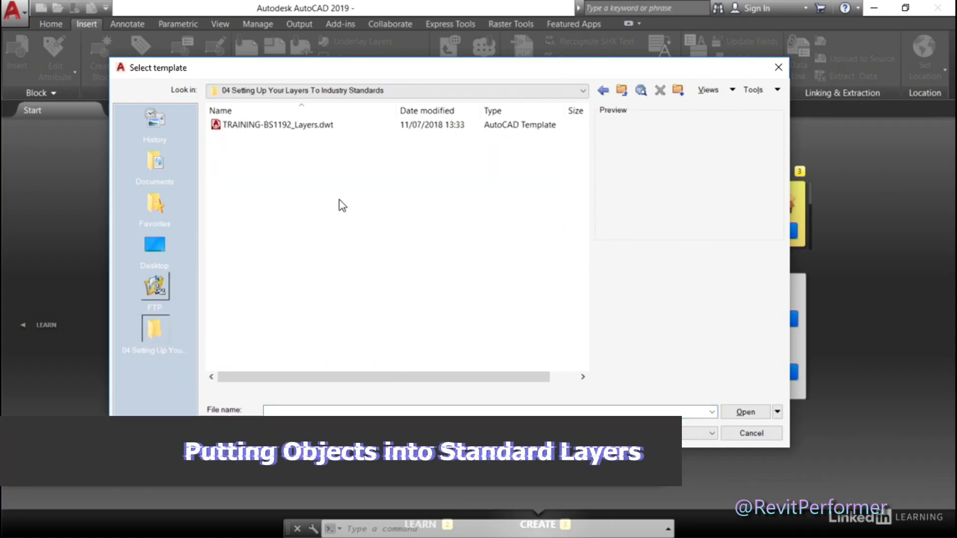
left_click(319, 124)
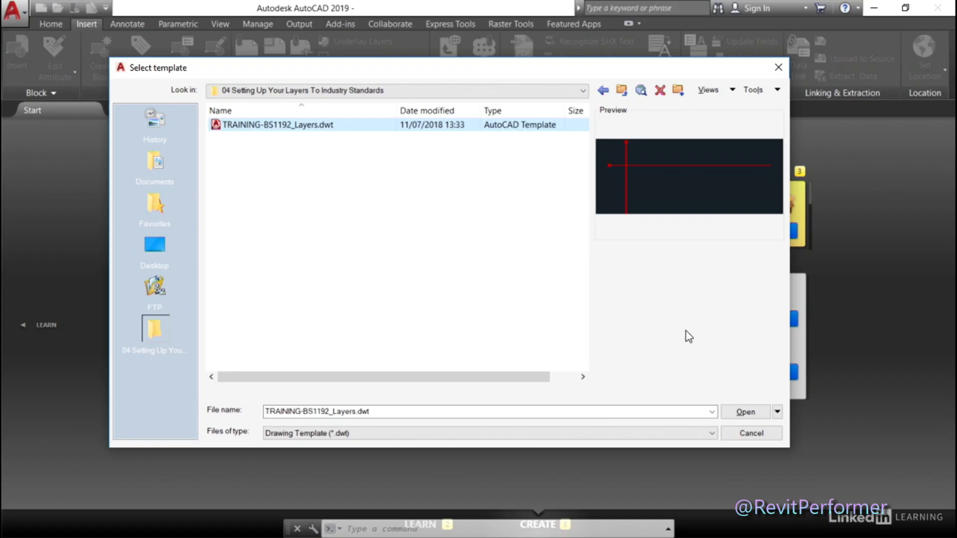
left_click(741, 412)
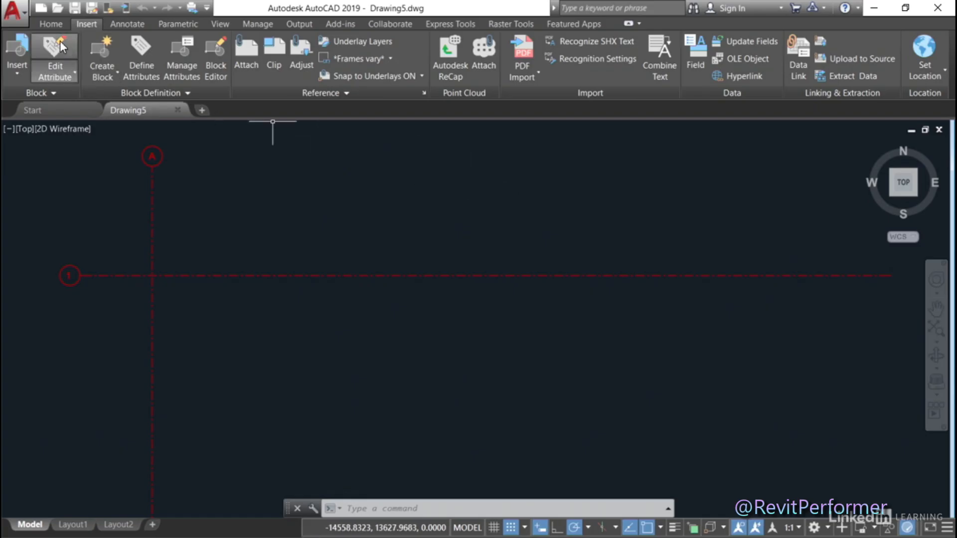
- Apply layer state EXISTING to the new drawing's grid lines and grid bubbles
left_click(51, 26)
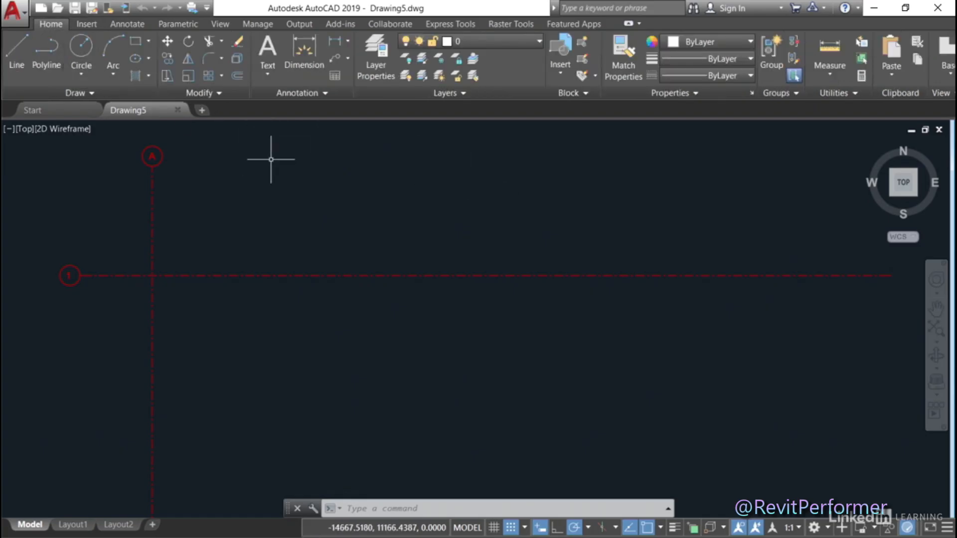
left_click(463, 95)
left_click(496, 110)
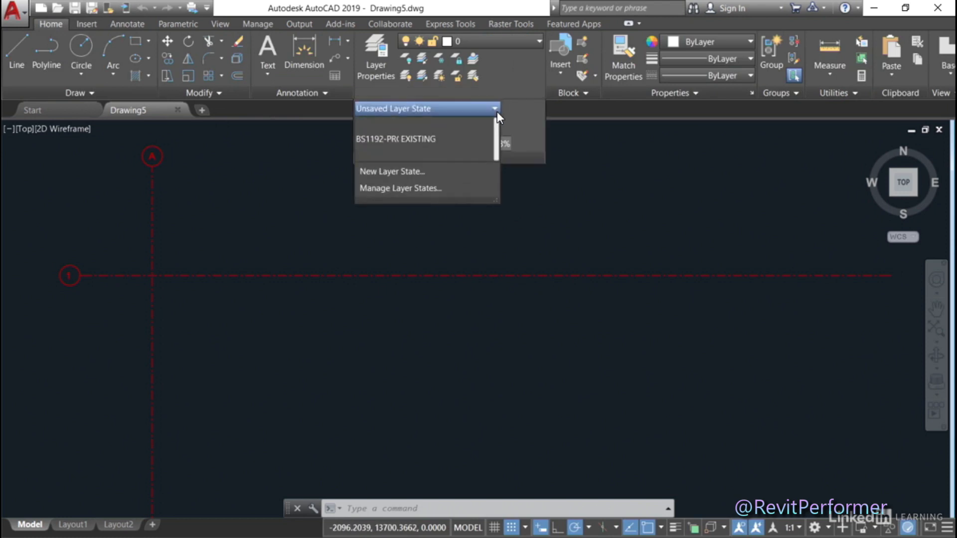
left_click(418, 139)
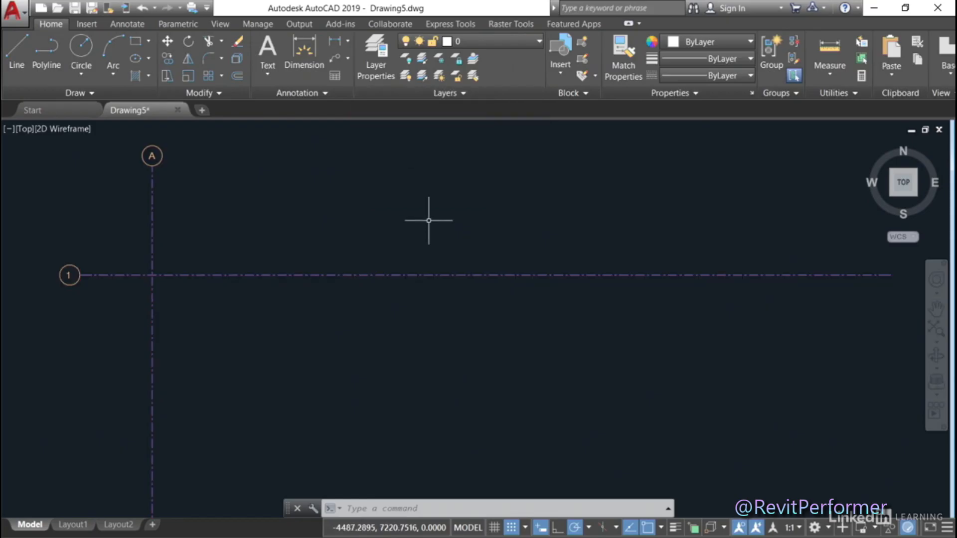
- Restore the BS1192 layer state in place of EXISTING for the grid lines and grid bubbles
left_click(463, 94)
left_click(495, 109)
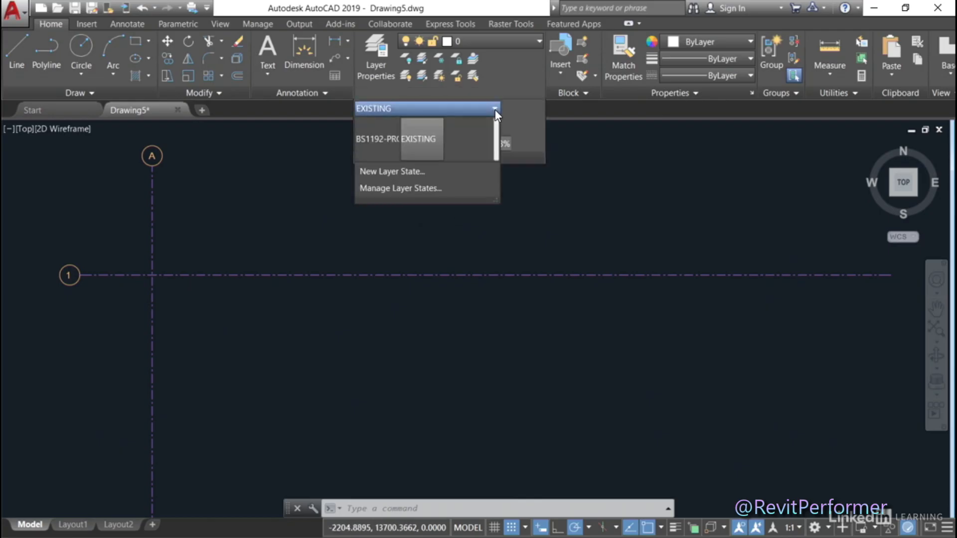
left_click(374, 139)
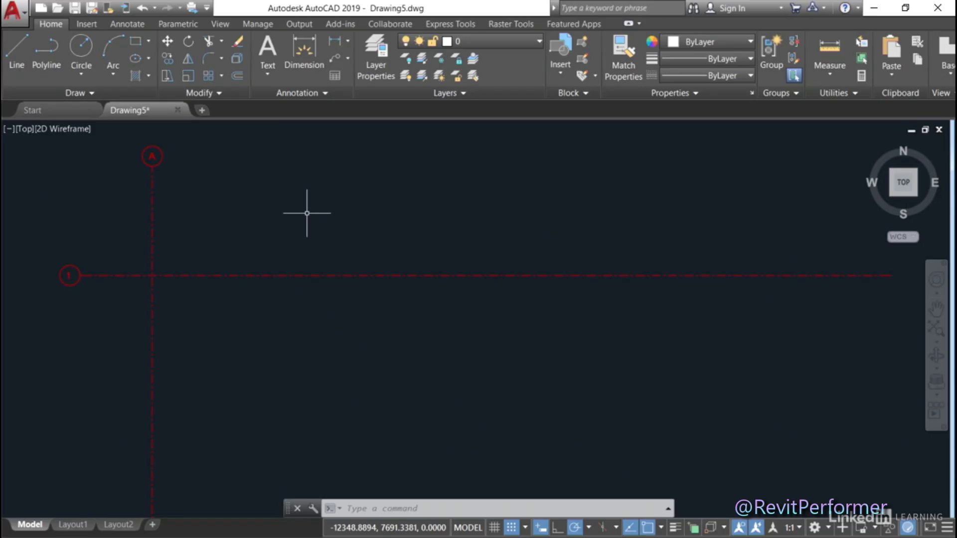
- Make A-325-M_DOOR the current layer in the layer list
left_click(375, 74)
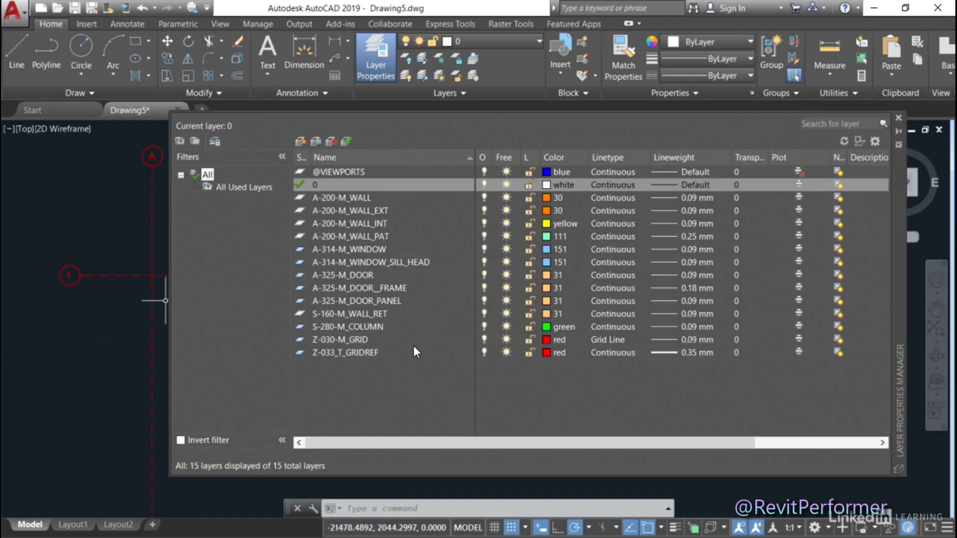
left_click(360, 274)
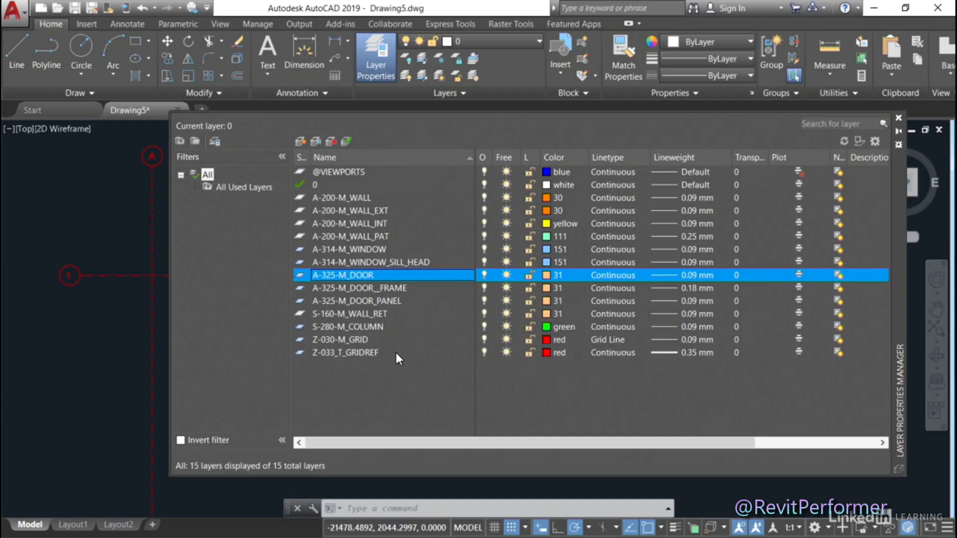
double_click(299, 276)
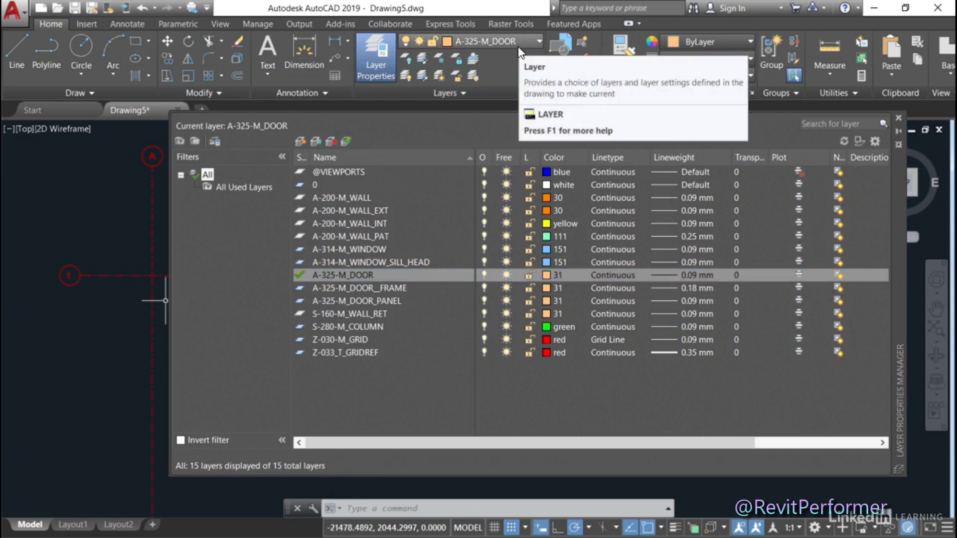
left_click(897, 117)
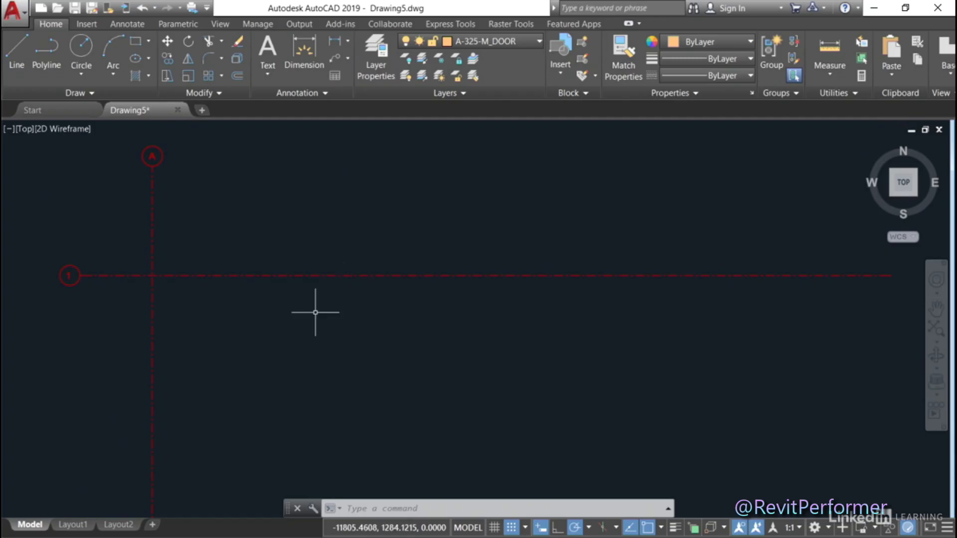
- Insert the external double flush door block just below grid line 1, beside grid line A, and check its layer
left_click(88, 25)
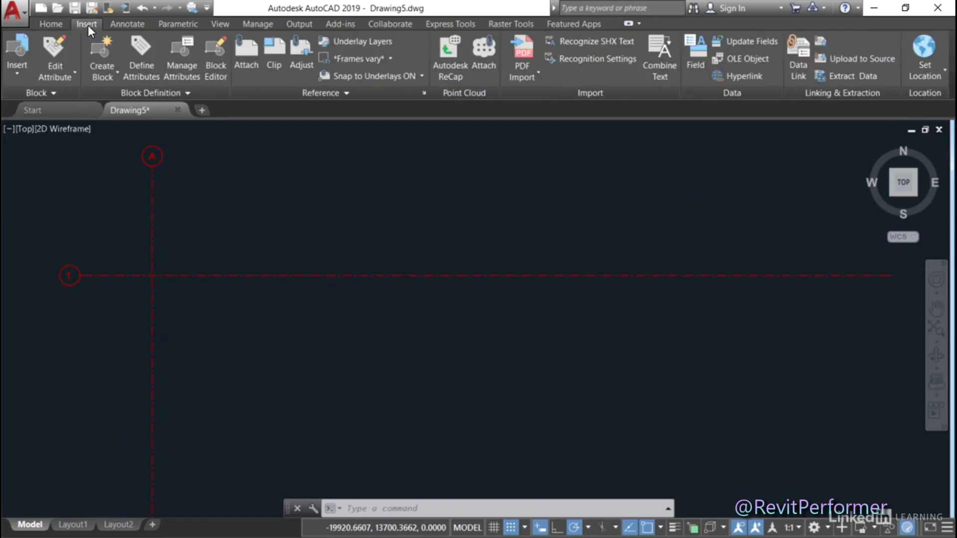
left_click(18, 73)
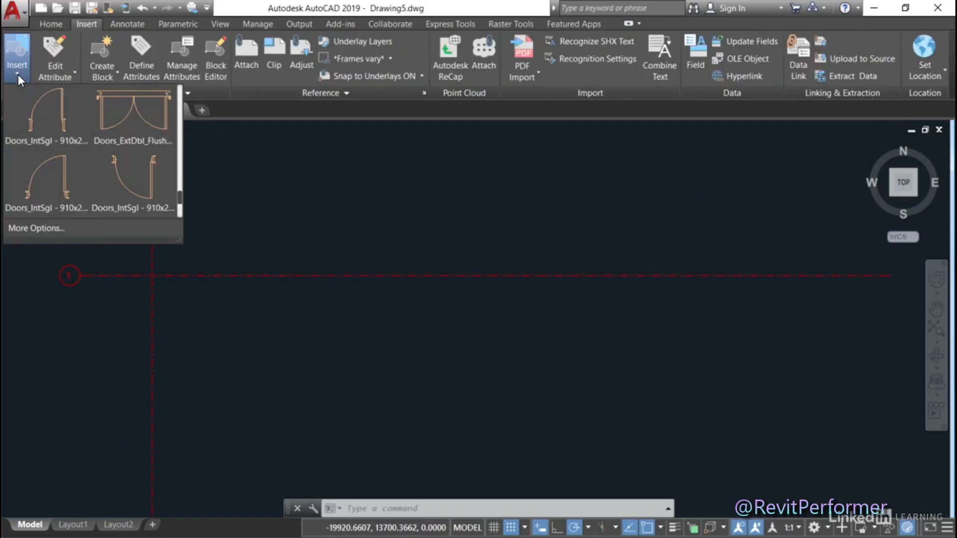
mouse_move(179, 196)
left_mouse_down()
mouse_move(177, 91)
mouse_move(179, 188)
left_mouse_up()
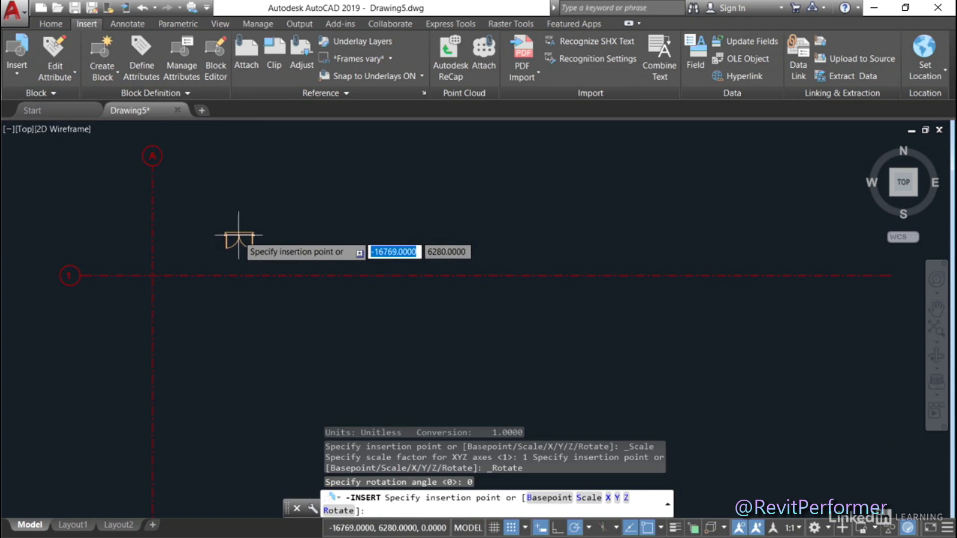
left_click(182, 294)
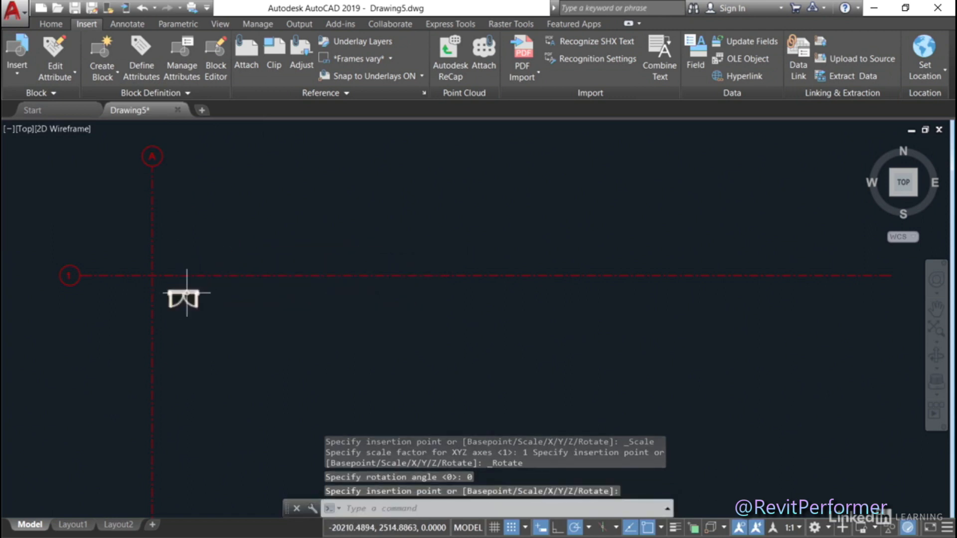
scroll(168, 309, "up", 7)
scroll(170, 310, "up", 2)
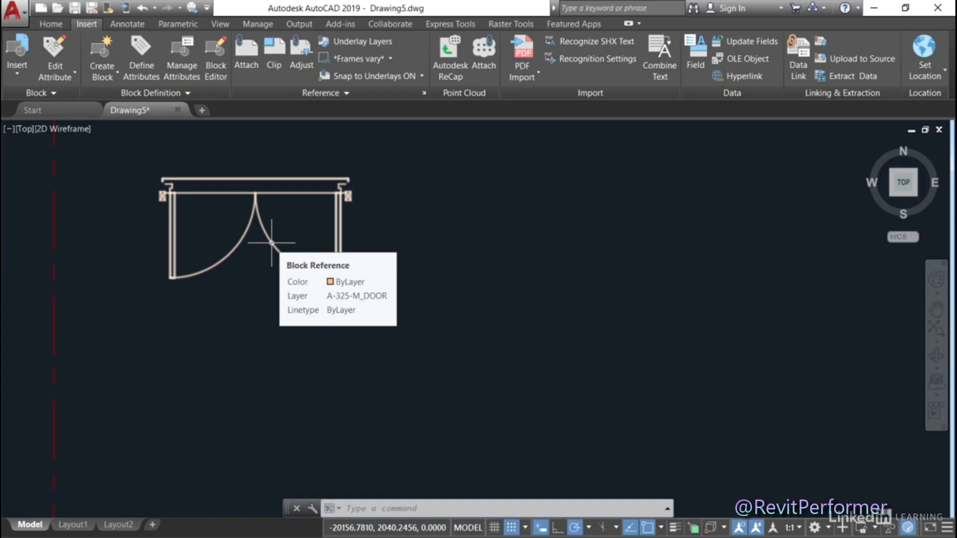
scroll(461, 261, "down", 4)
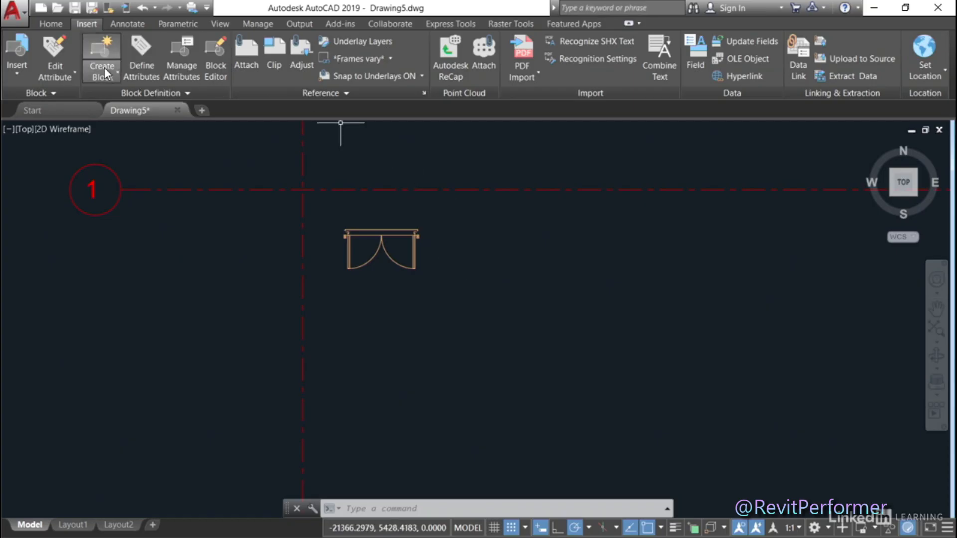
- Draw a 10000 by 350 wall rectangle on layer A-200-M_WALL_EXT, starting from the intersection of grid lines A and 1
left_click(54, 24)
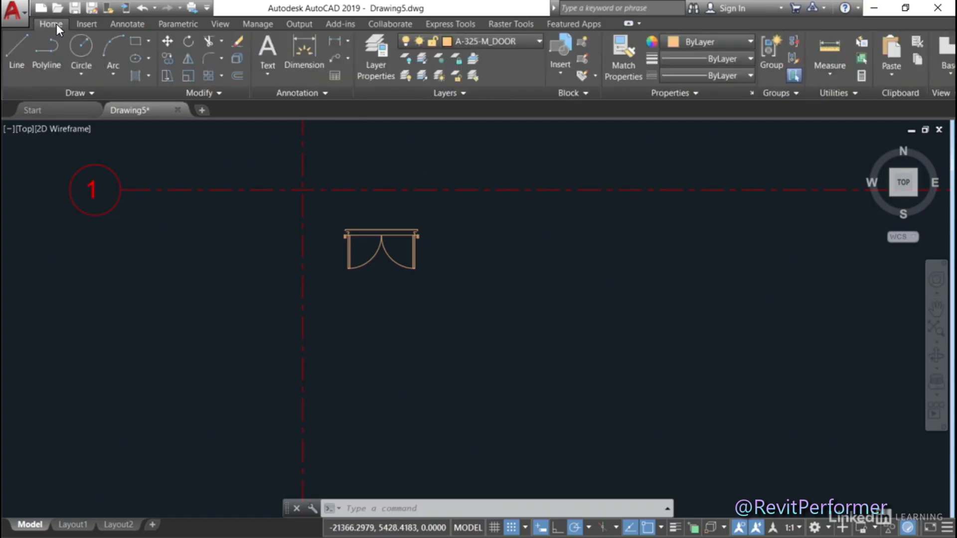
left_click(538, 42)
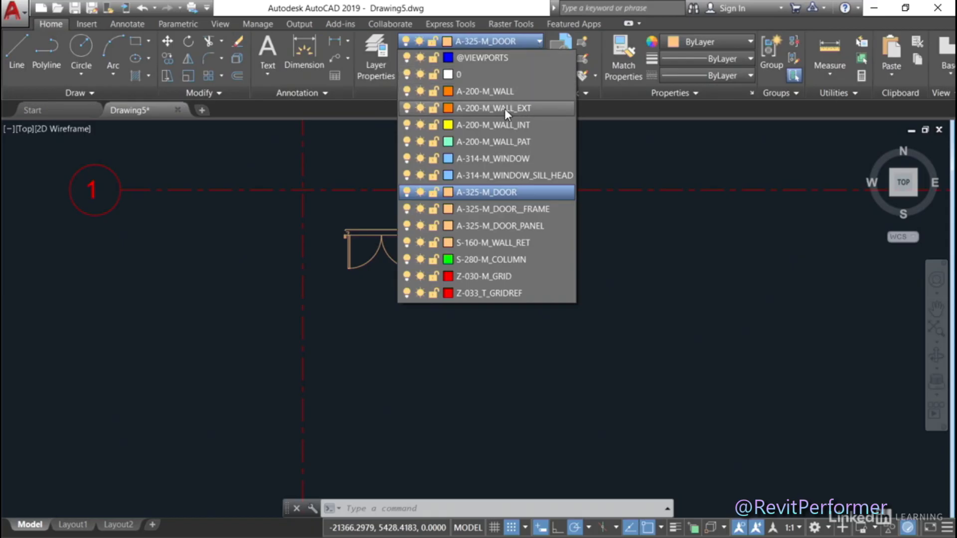
left_click(520, 109)
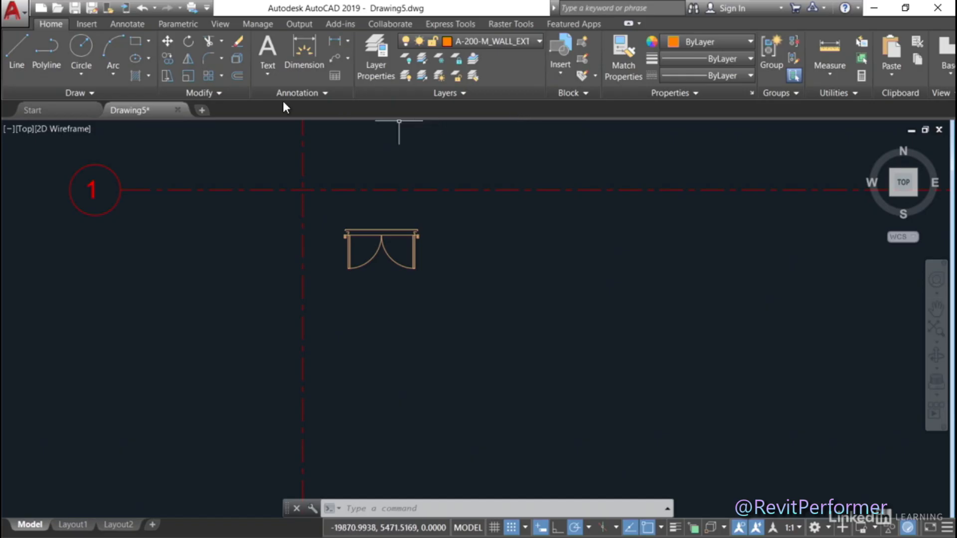
left_click(133, 41)
left_click(302, 190)
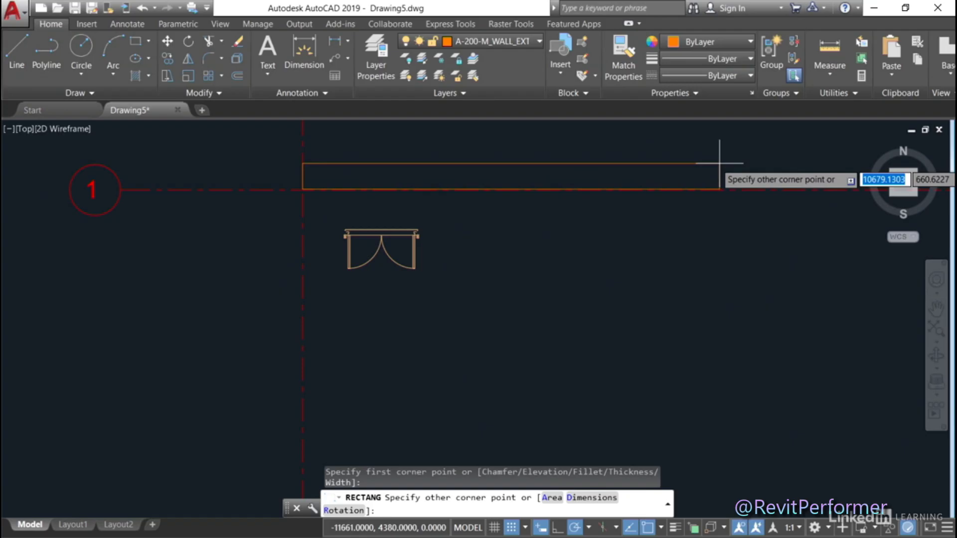
type("10000")
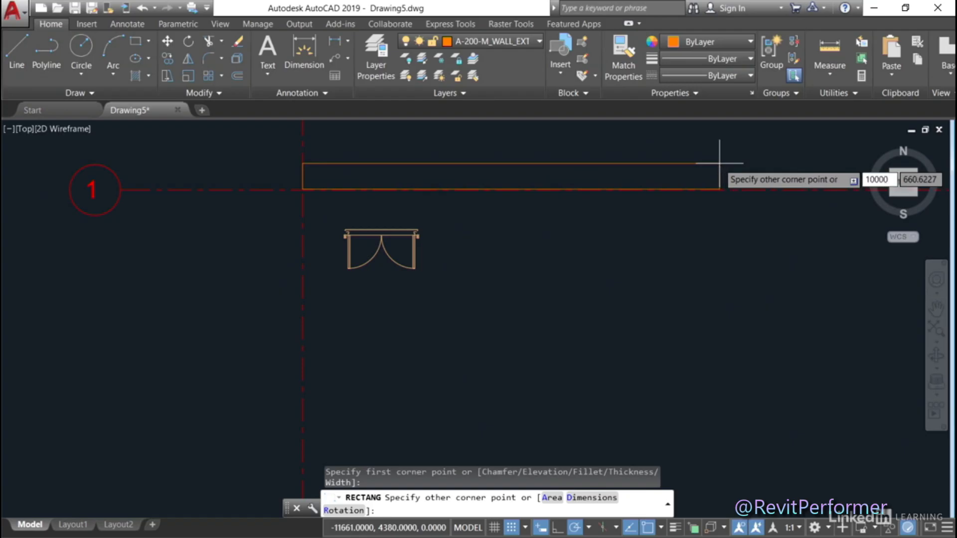
key("Tab")
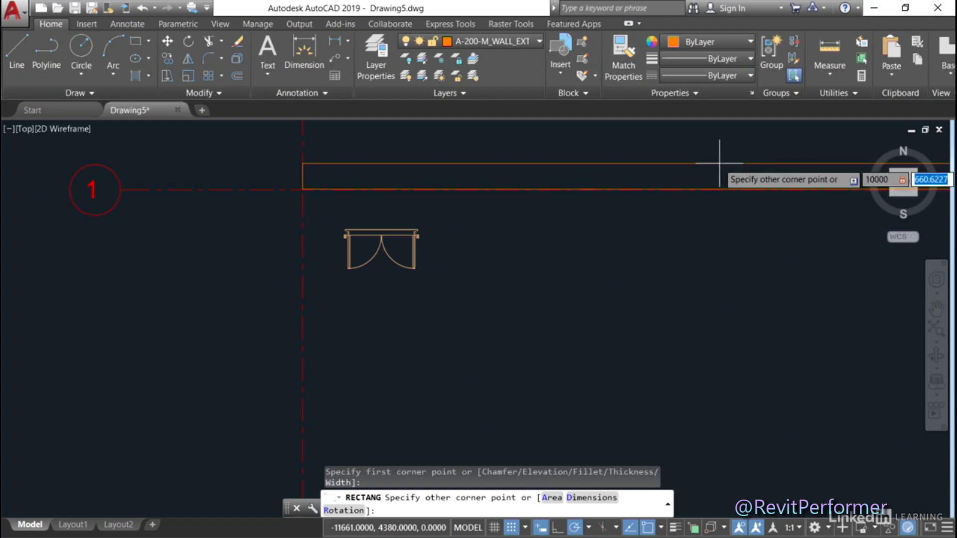
type("350")
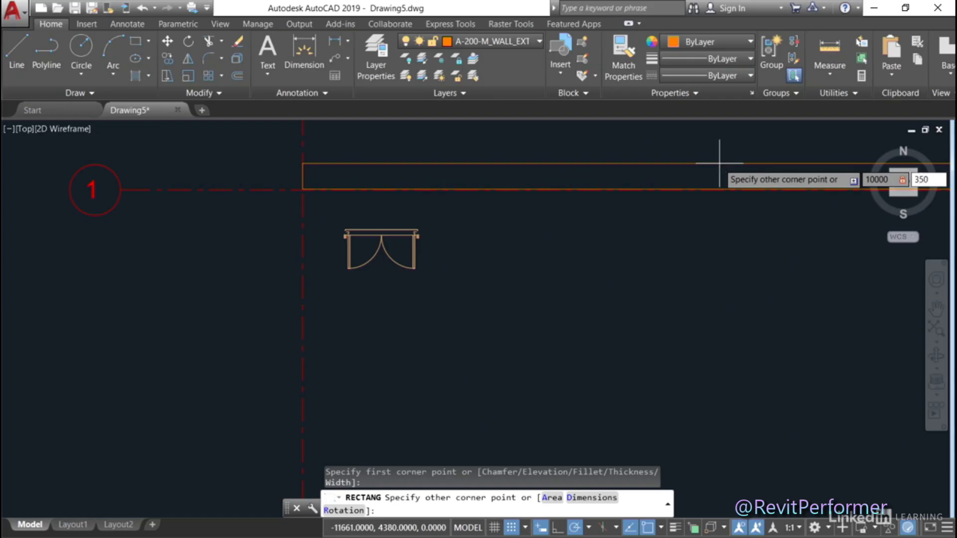
key("Return")
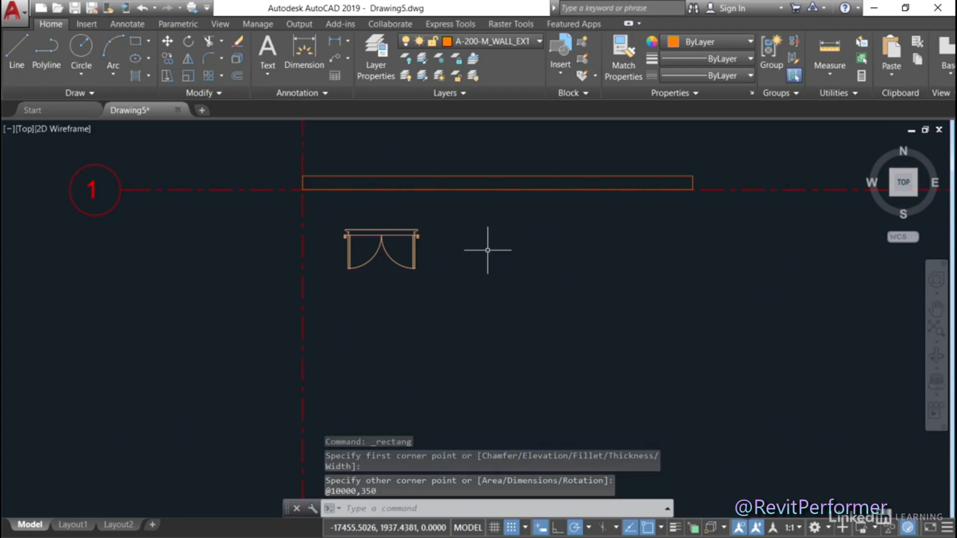
- Rotate the double door block 180 degrees about its insertion point
left_click(397, 230)
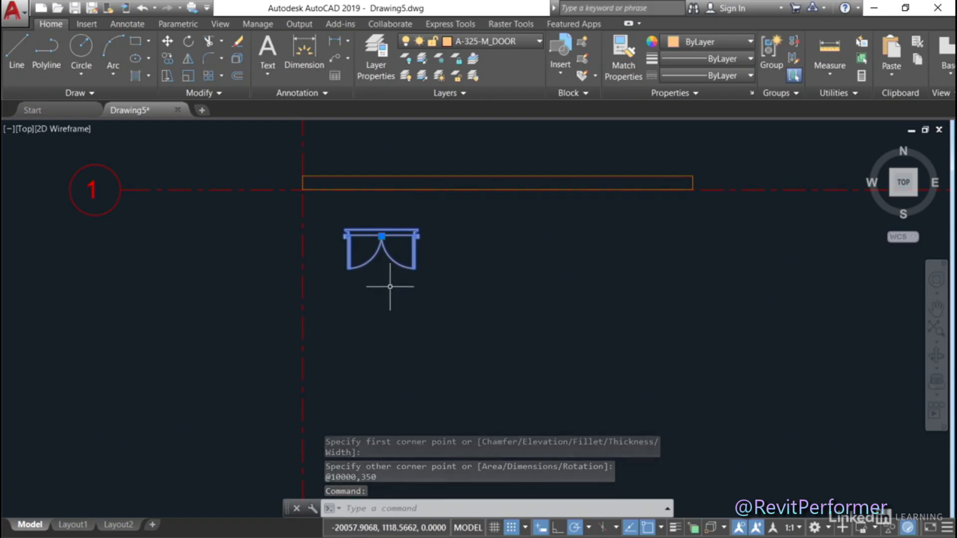
left_click(382, 237)
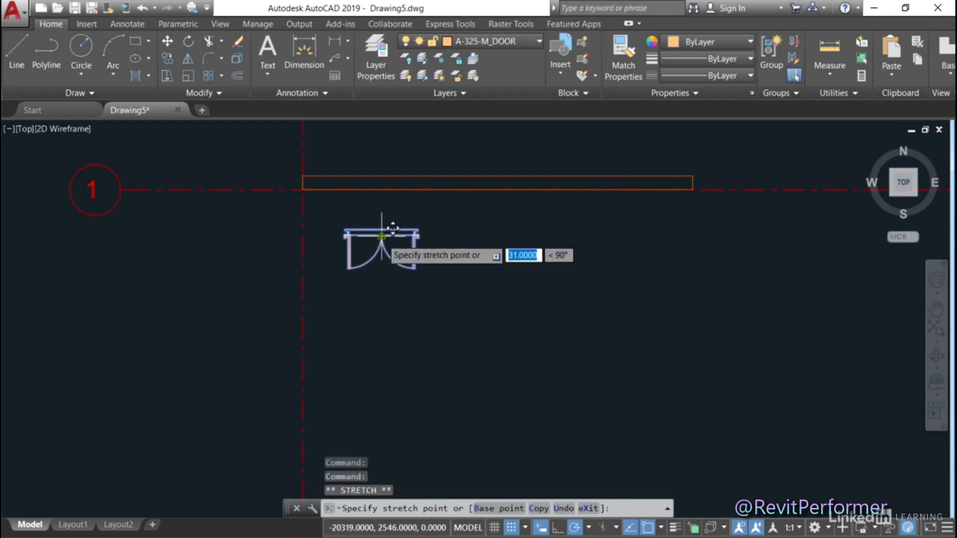
right_click(382, 238)
left_click(426, 309)
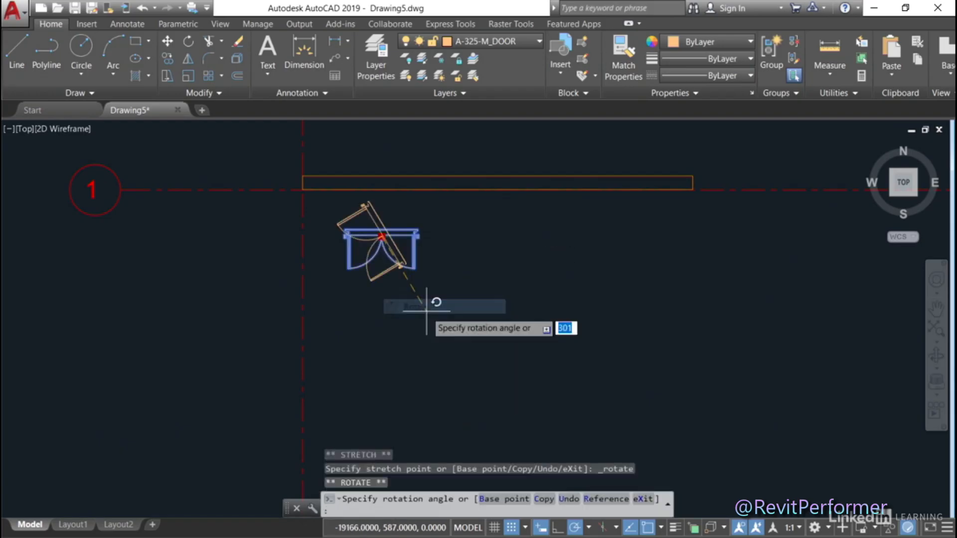
type("180")
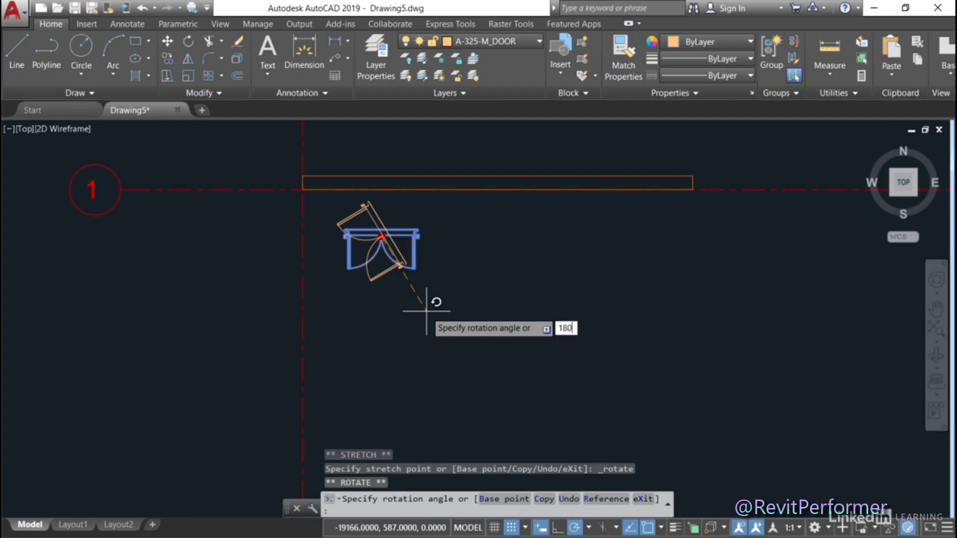
key("Return")
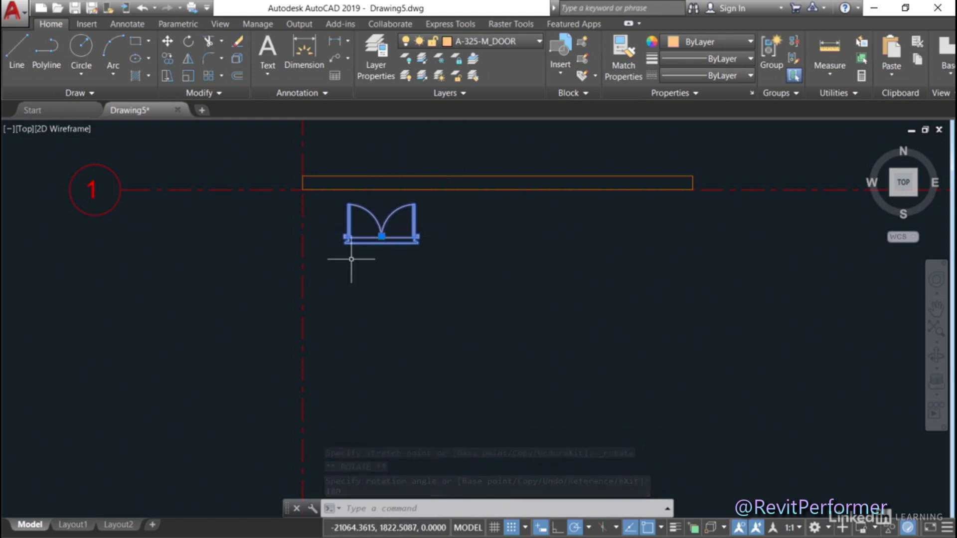
- Move the double door by the outer corner of its frame onto the wall's upper edge, using the Nearest object snap
scroll(350, 257, "up", 2)
scroll(350, 257, "up", 2)
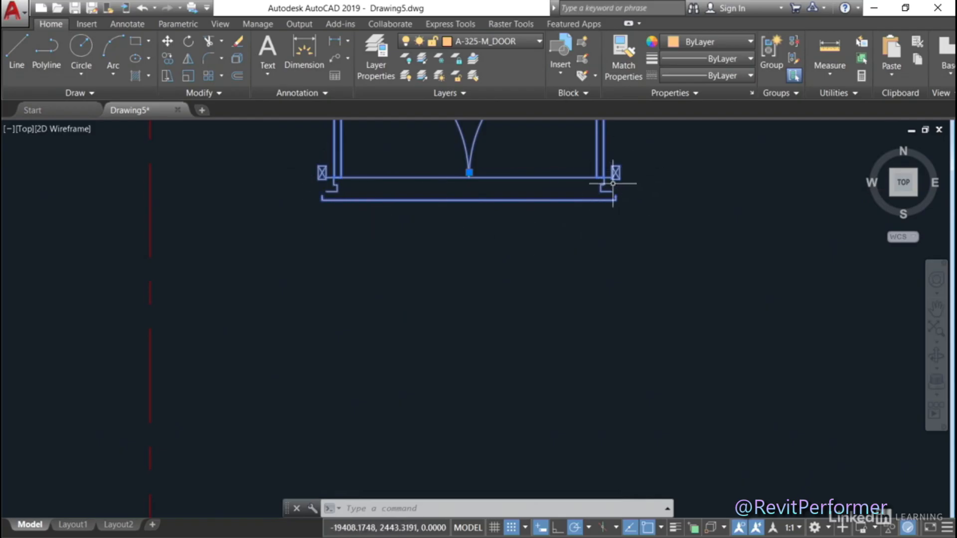
scroll(459, 257, "down", 2)
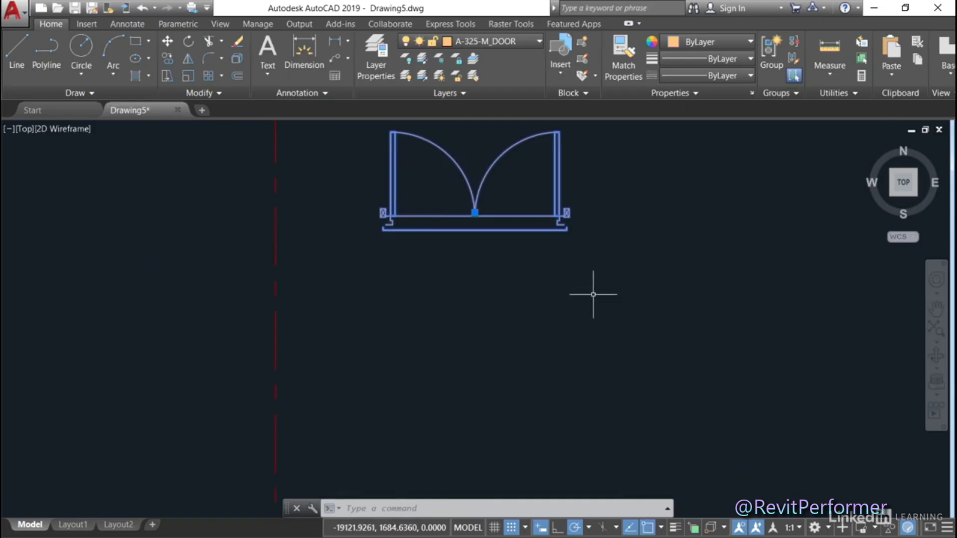
scroll(590, 289, "down", 2)
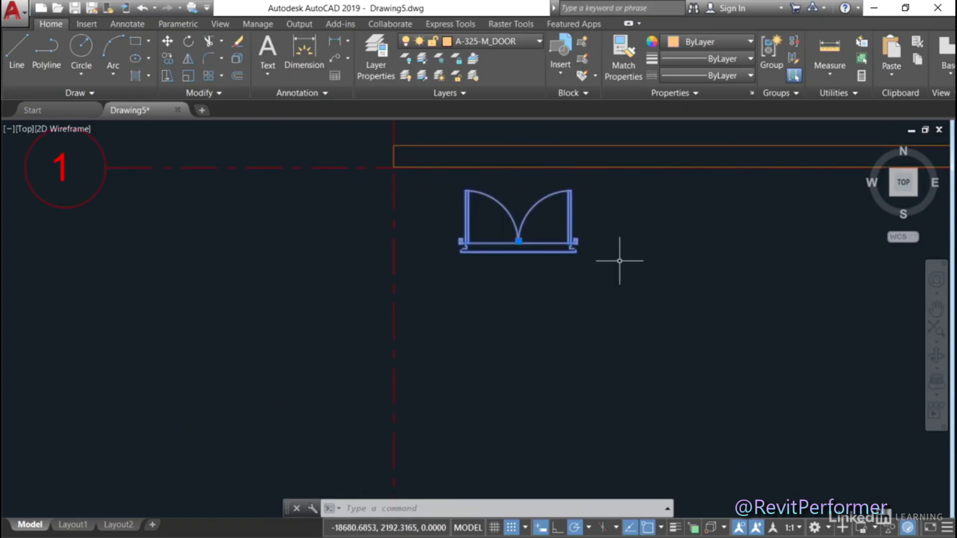
right_click(660, 155)
left_click(708, 304)
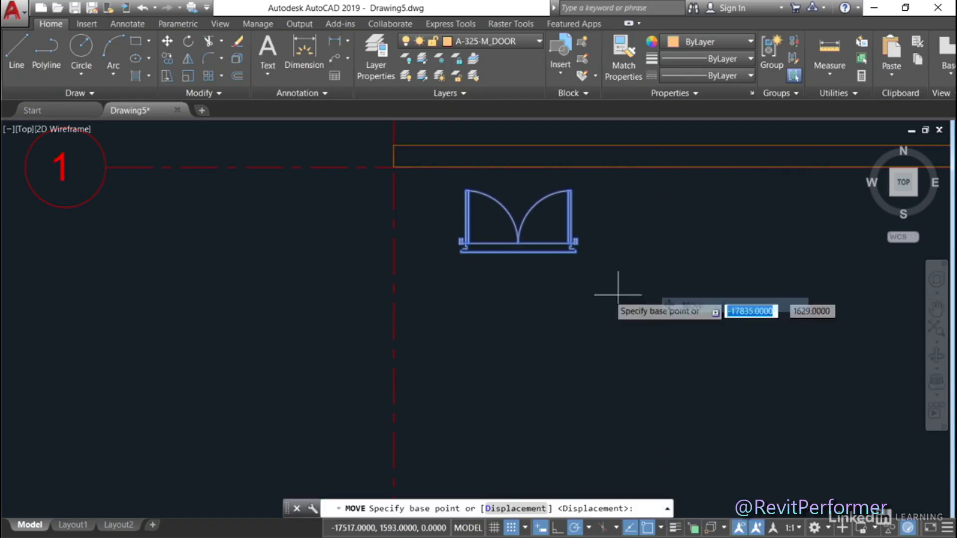
scroll(442, 239, "up", 5)
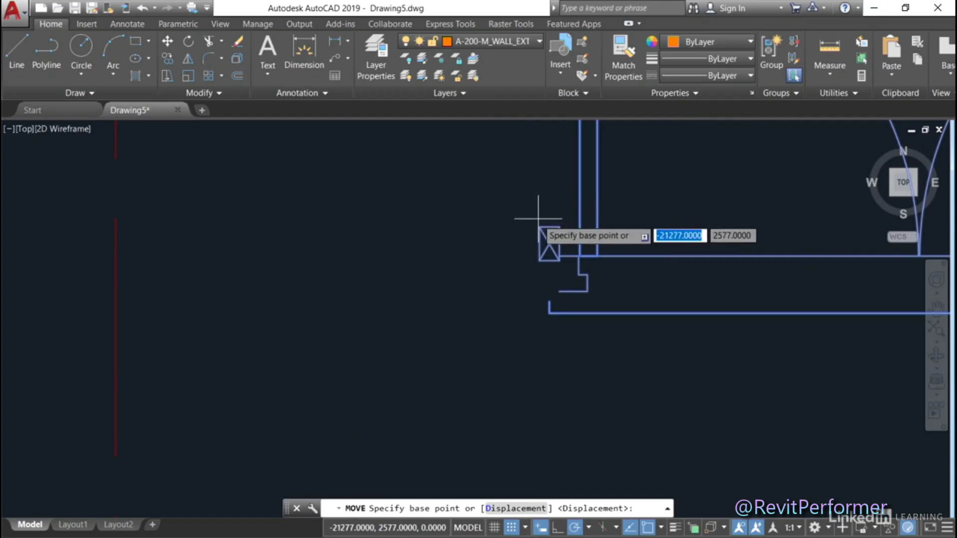
left_click(539, 227)
scroll(539, 227, "down", 6)
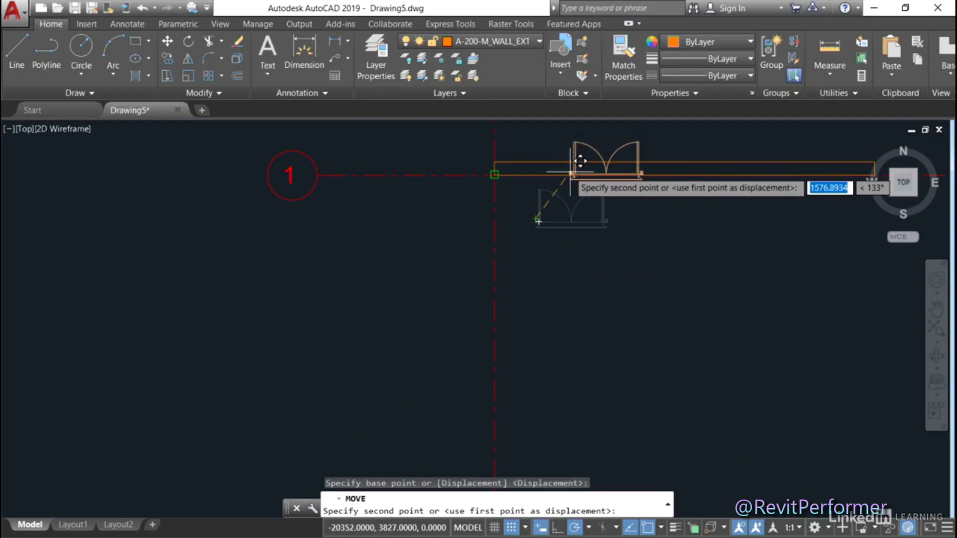
right_click(570, 172, "shift")
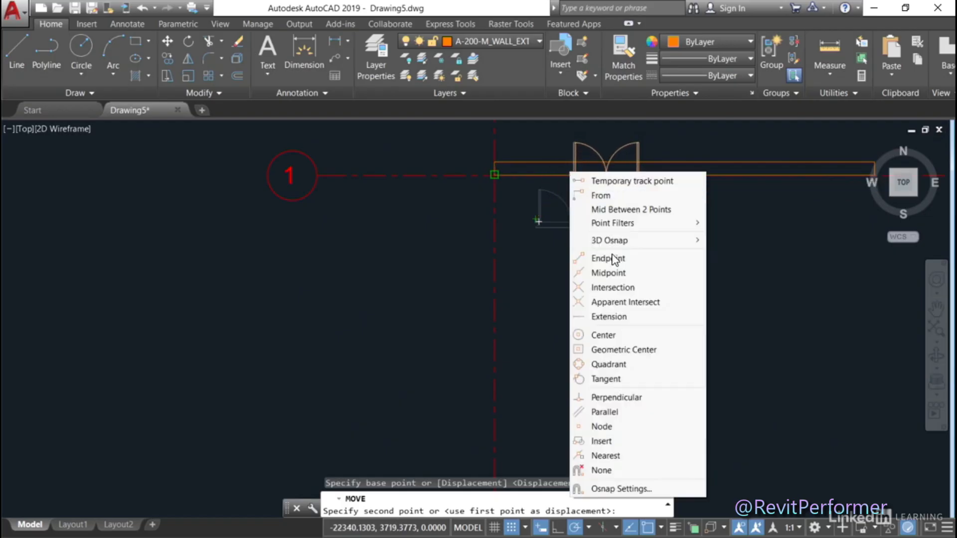
left_click(606, 456)
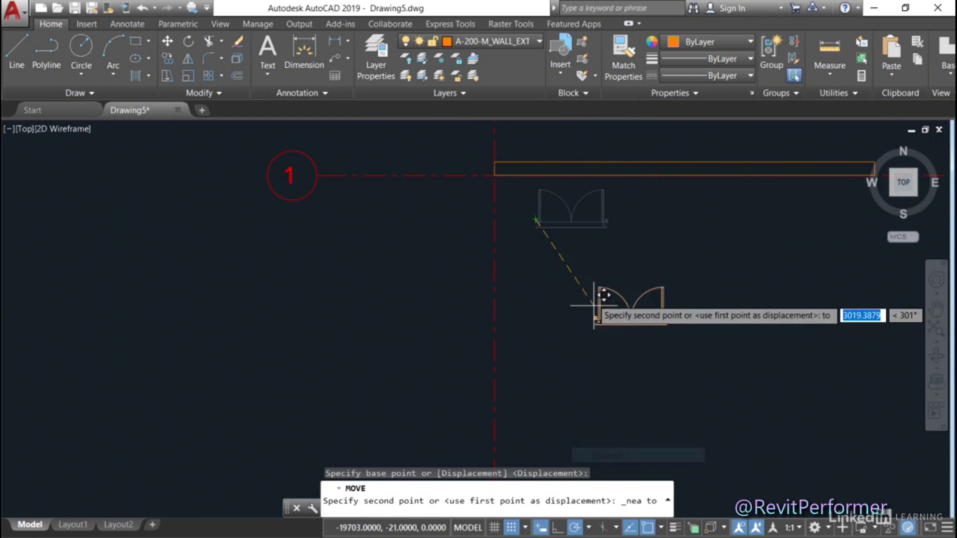
left_click(609, 168)
scroll(650, 168, "up", 4)
mouse_move(653, 166)
middle_mouse_down()
mouse_move(601, 256)
mouse_move(404, 279)
middle_mouse_up()
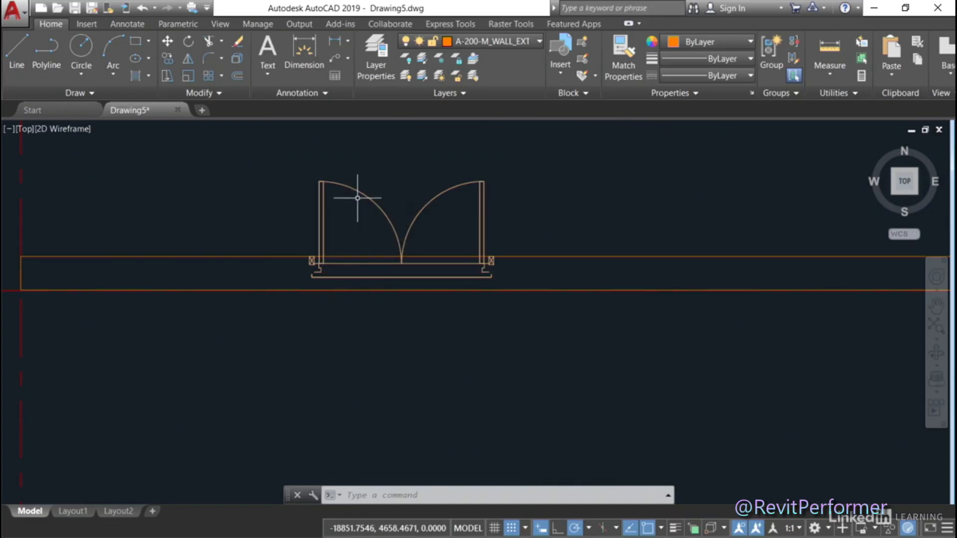
left_click(321, 213)
right_click(225, 165)
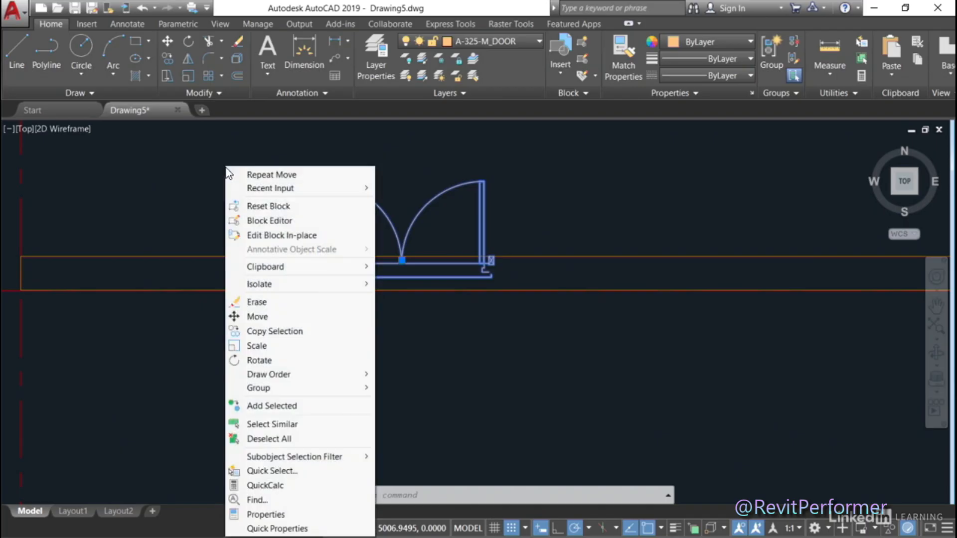
left_click(297, 315)
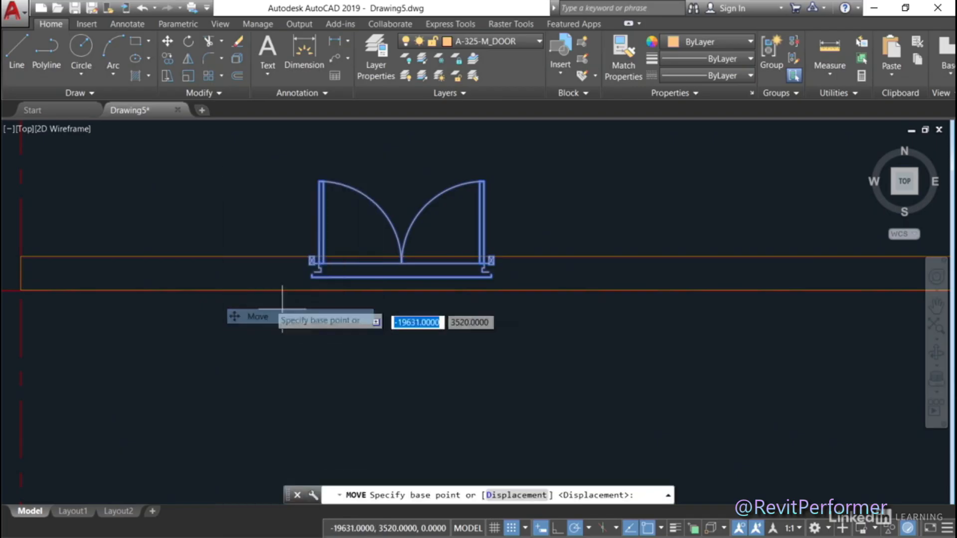
left_click(312, 257)
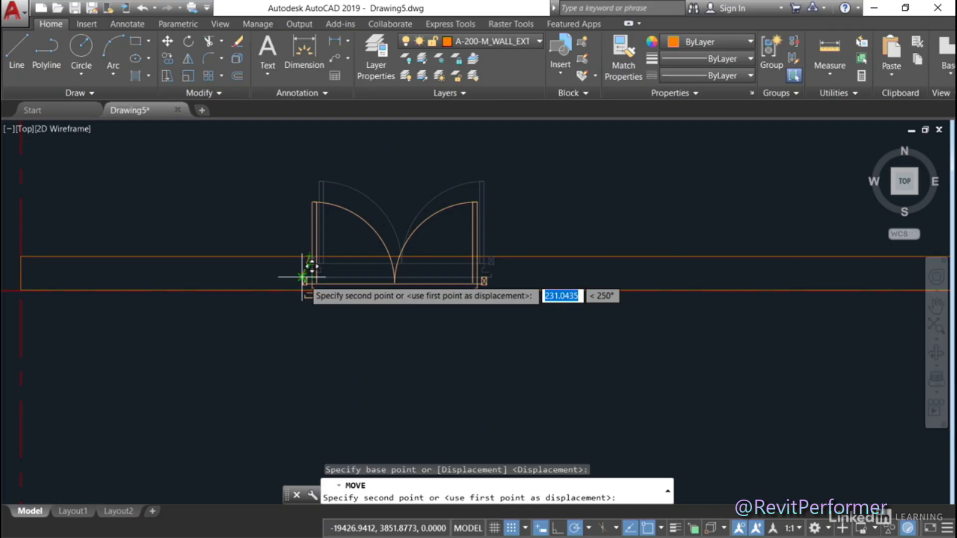
key("Escape")
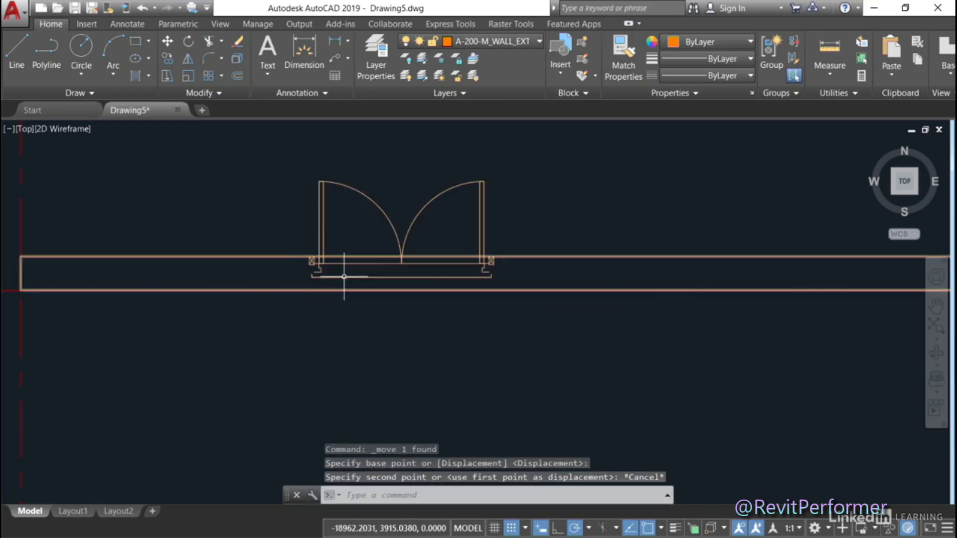
- Move the double door straight down from the left end of its threshold line onto the wall's lower edge
left_click(377, 205)
right_click(204, 167)
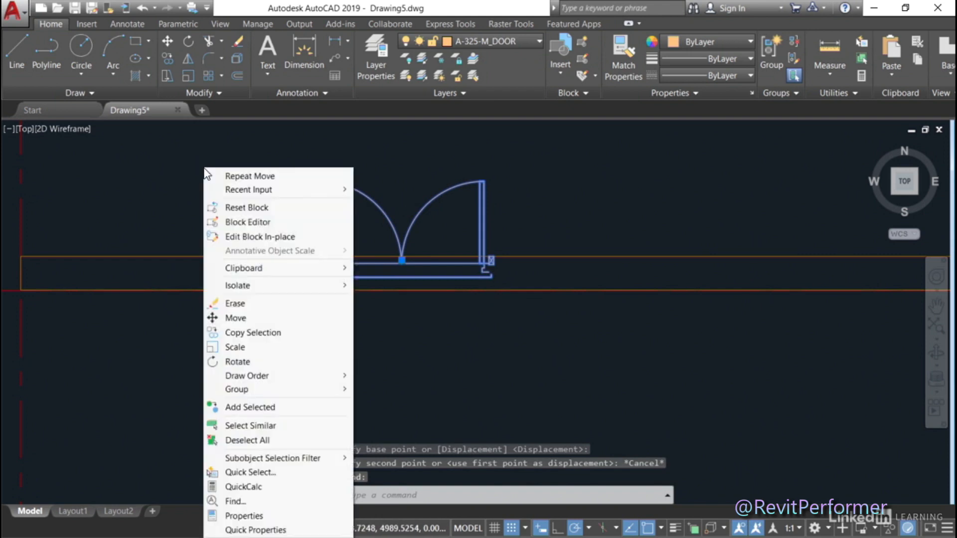
left_click(251, 319)
left_click(312, 277)
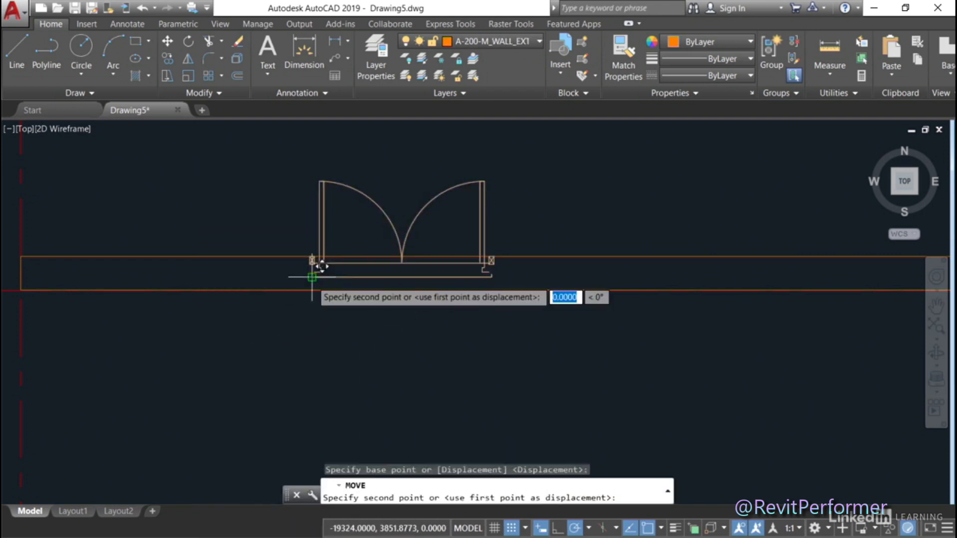
left_click(312, 290)
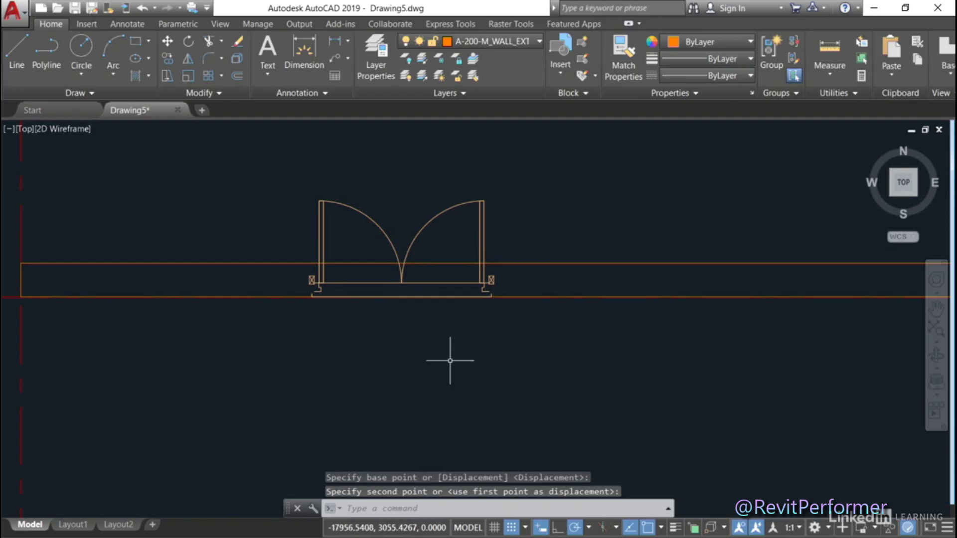
scroll(489, 357, "down", 5)
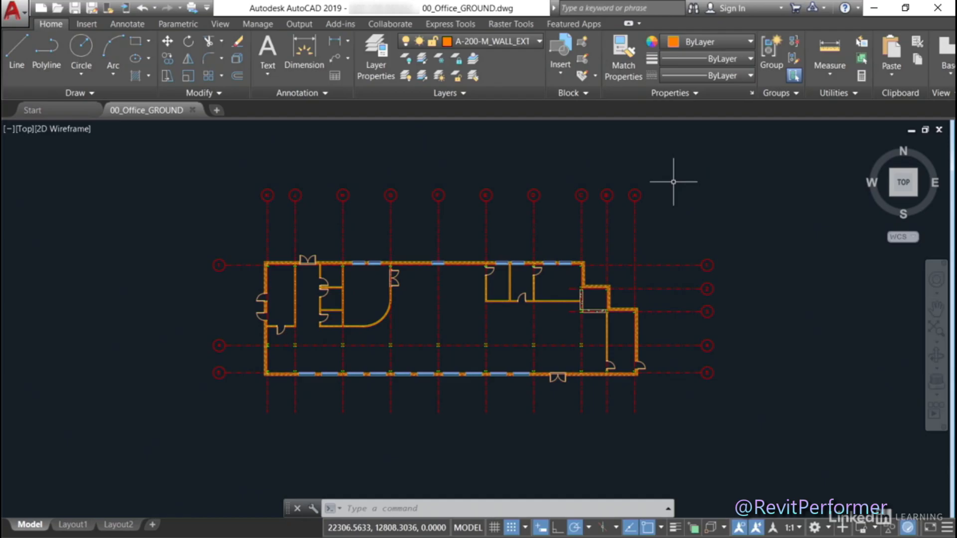
- Erase all the vertical and horizontal grid lines with their bubbles from the office ground floor drawing
left_click(683, 219)
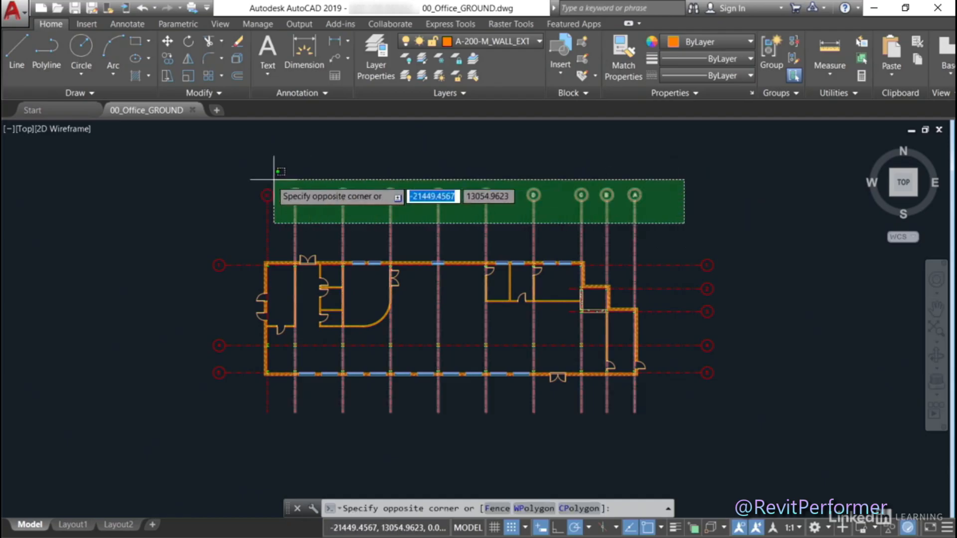
left_click(234, 176)
left_click(286, 402)
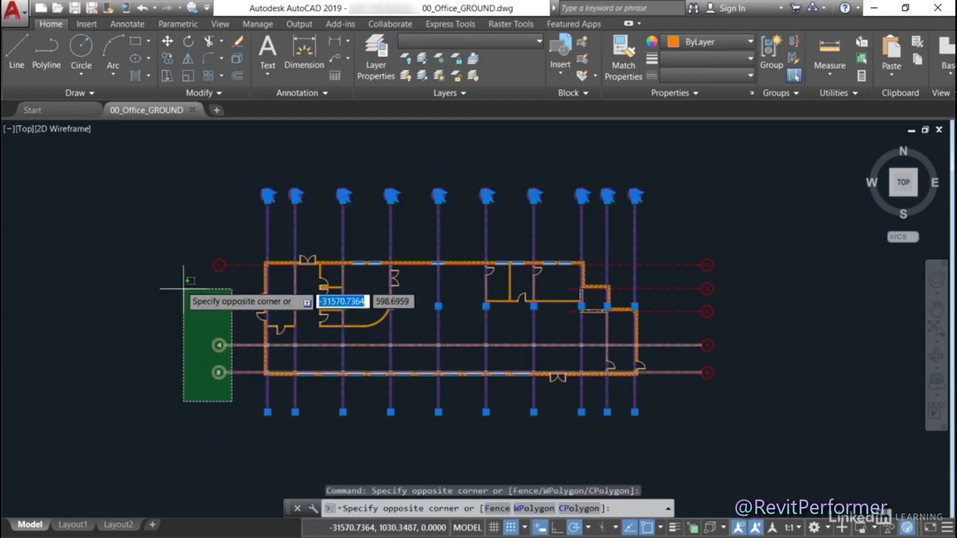
left_click(160, 243)
left_click(756, 417)
left_click(675, 246)
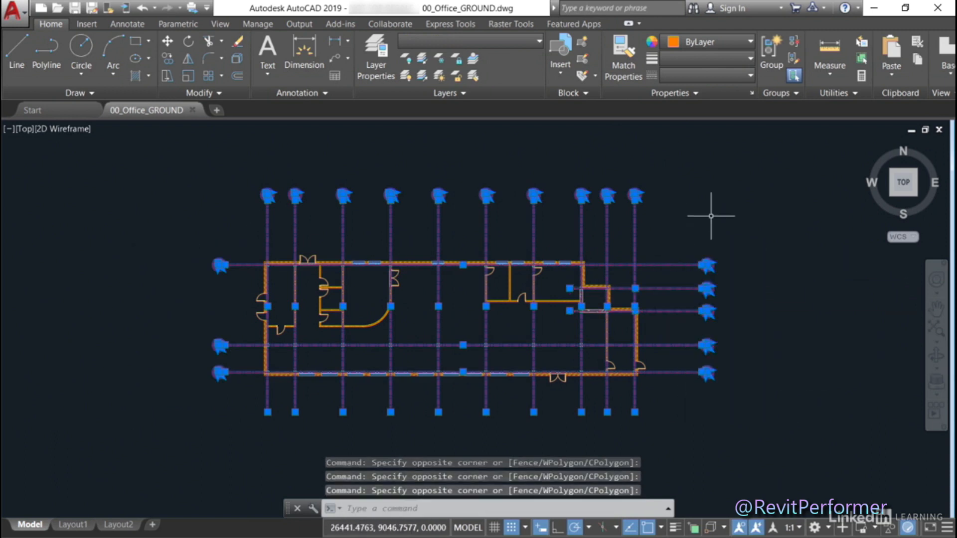
right_click(701, 163)
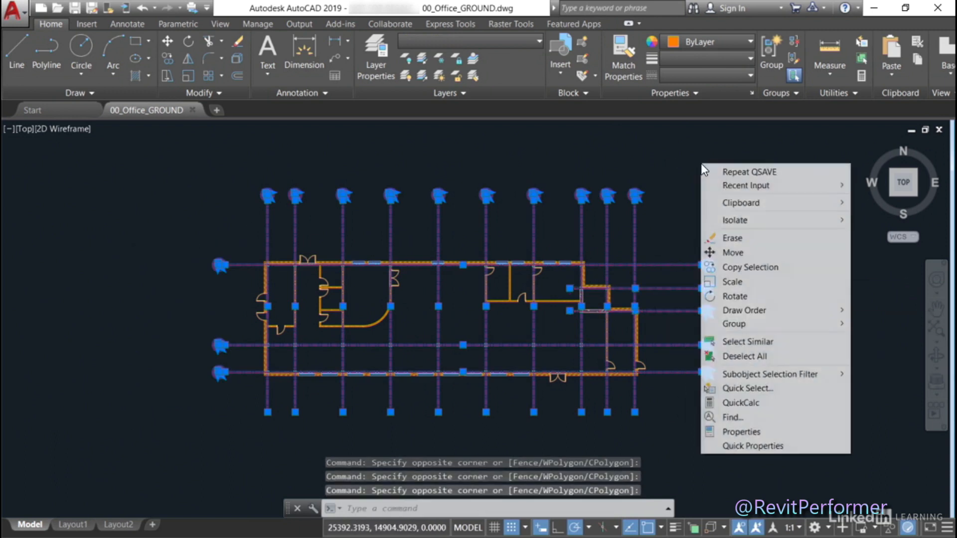
left_click(732, 238)
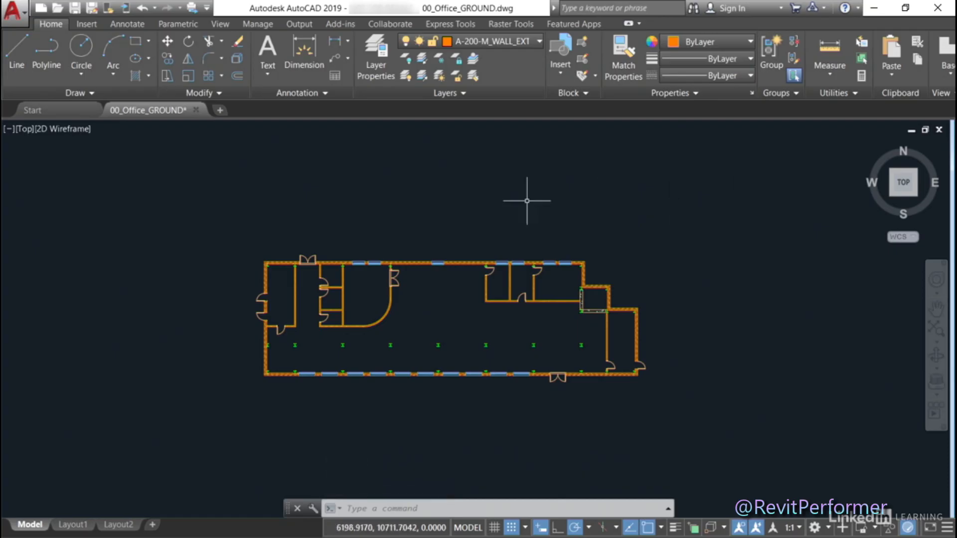
- Examine which layers, blocks, dimension styles and text styles can be purged, including layer Z-030-M_GRID, and exit Purge without purging
type("purge")
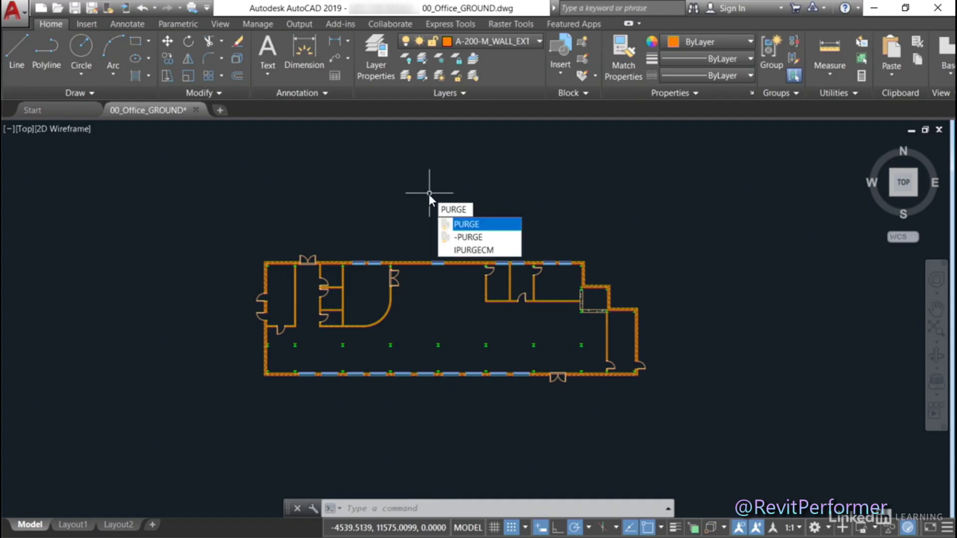
key("Return")
left_click_drag(514, 134, 430, 68)
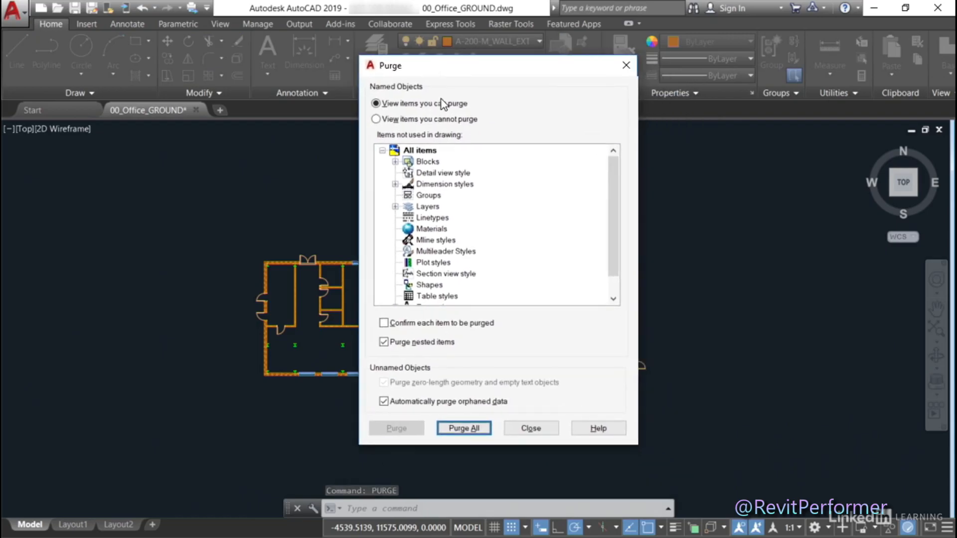
left_click(395, 206)
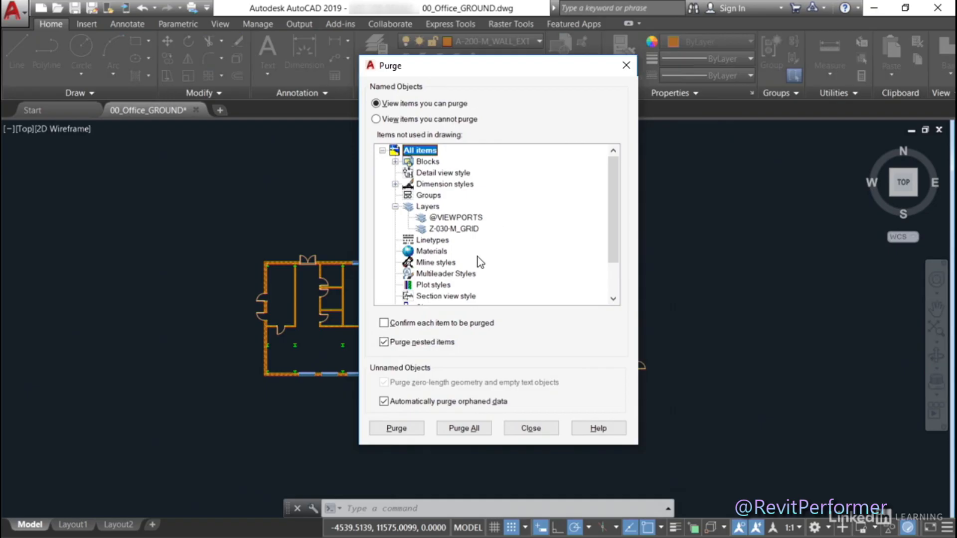
left_click(458, 231)
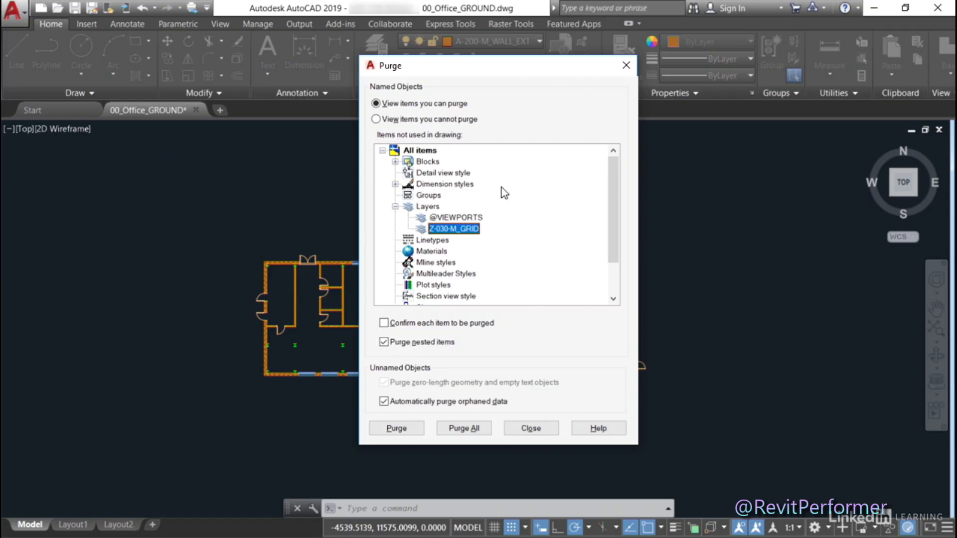
left_click(396, 162)
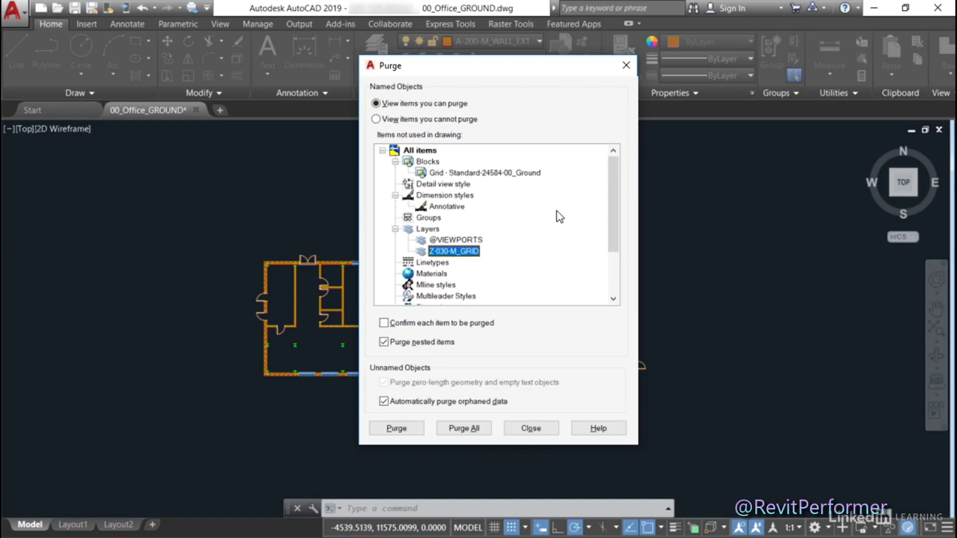
left_click_drag(613, 212, 612, 259)
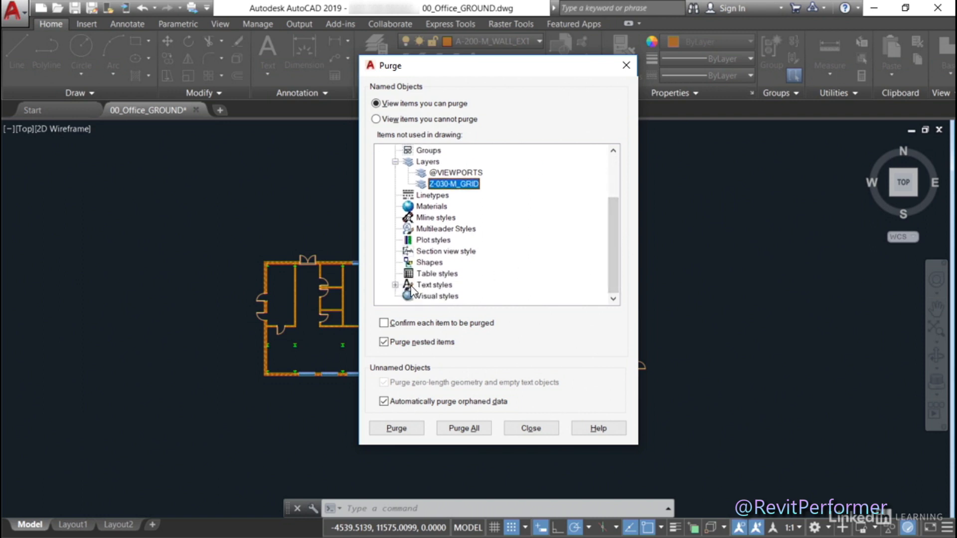
left_click(395, 285)
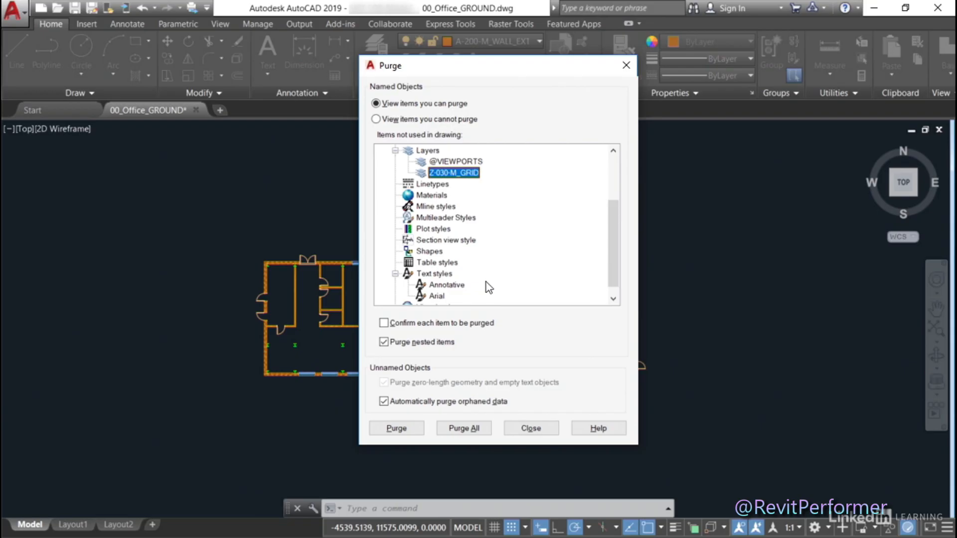
left_click(534, 428)
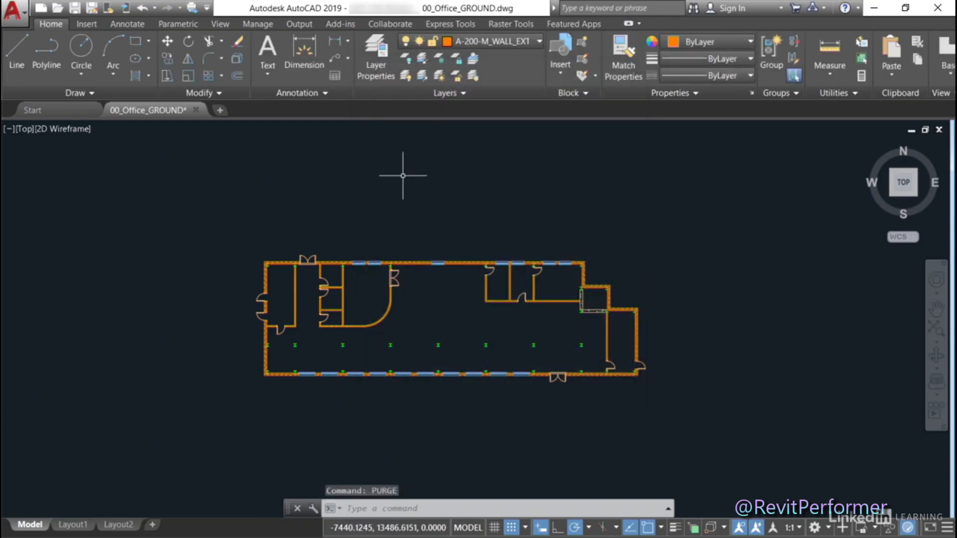
- Undo the erasure of the grid lines in the ground floor drawing
left_click(141, 9)
left_click(140, 9)
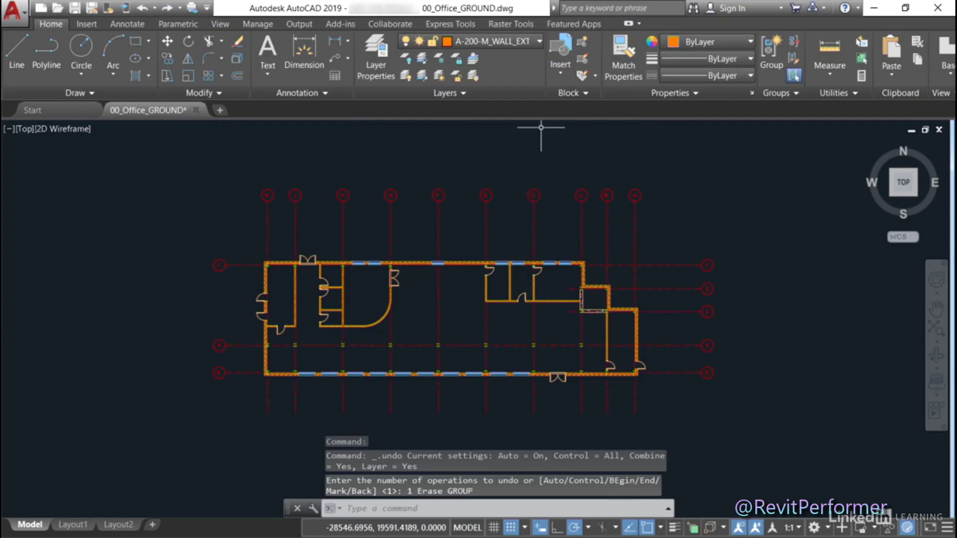
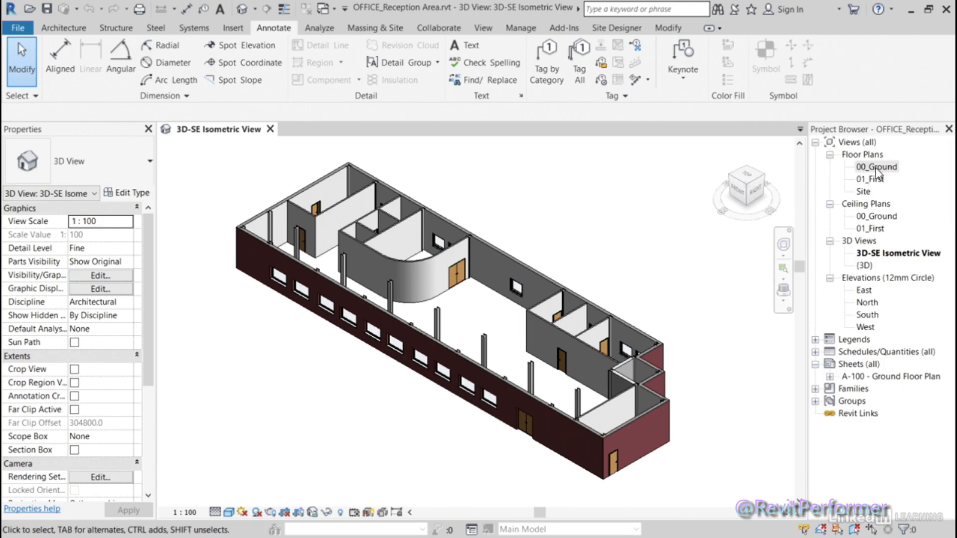
- In Revit, open the 00_Ground floor plan of the office model and compare it with the 3D-SE Isometric View
double_click(878, 168)
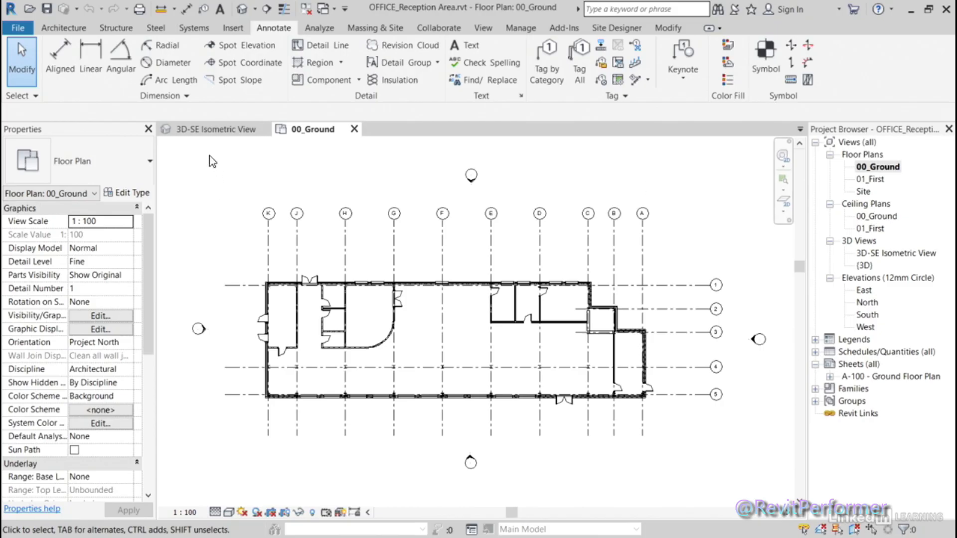
left_click(211, 134)
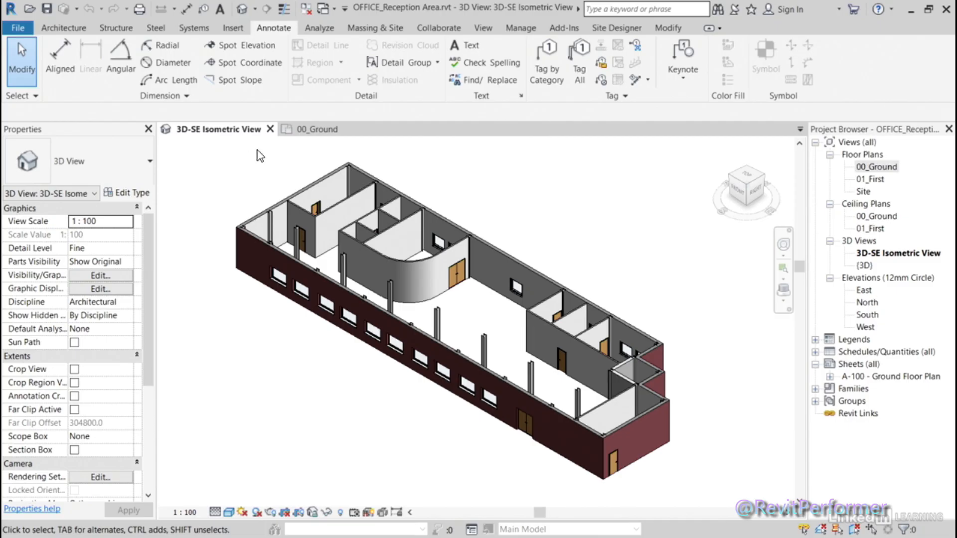
left_click(319, 129)
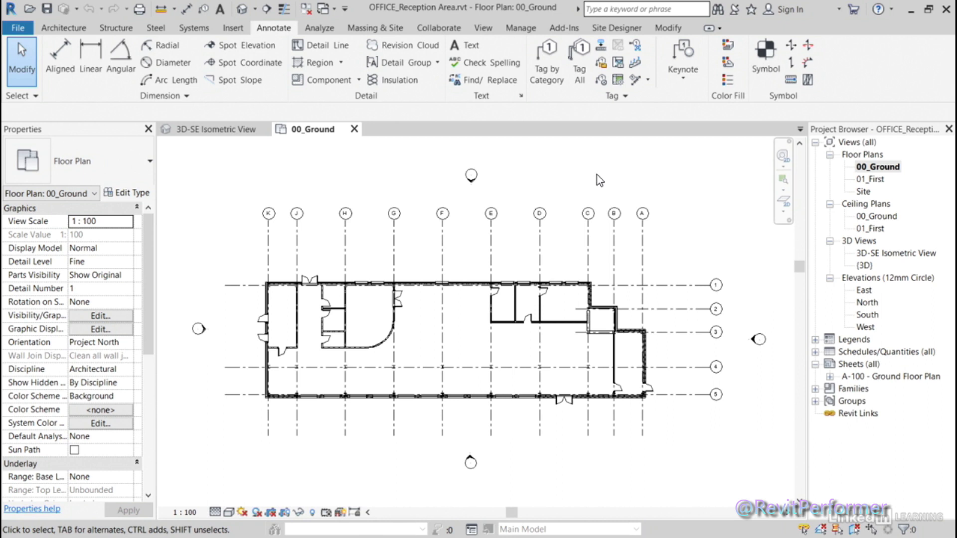
- Examine the project's line styles with the Lines category expanded, and leave them without making changes
left_click(519, 30)
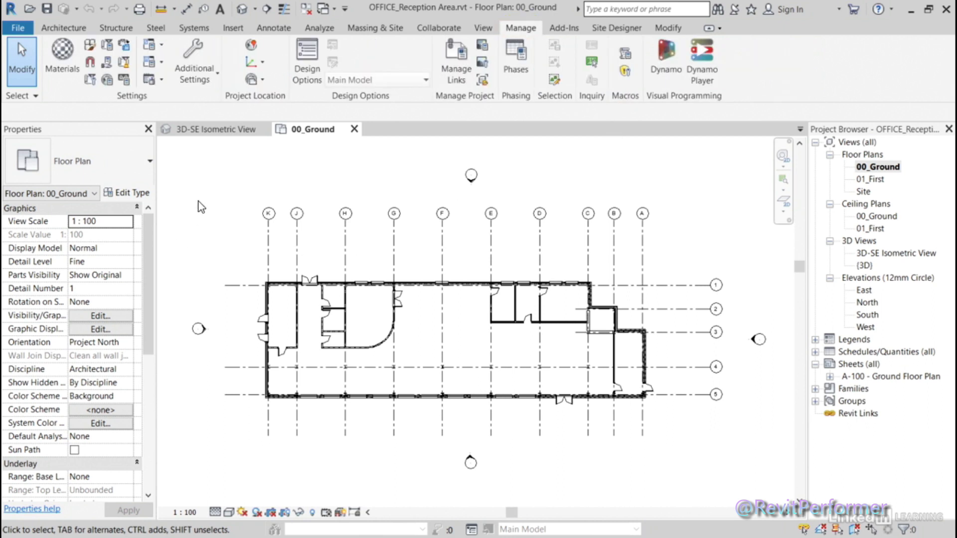
left_click(218, 78)
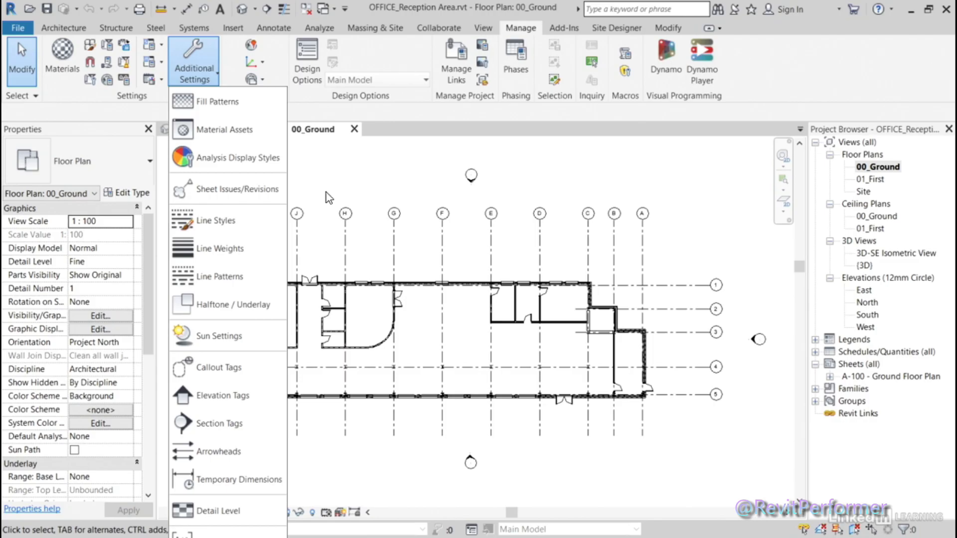
left_click(232, 220)
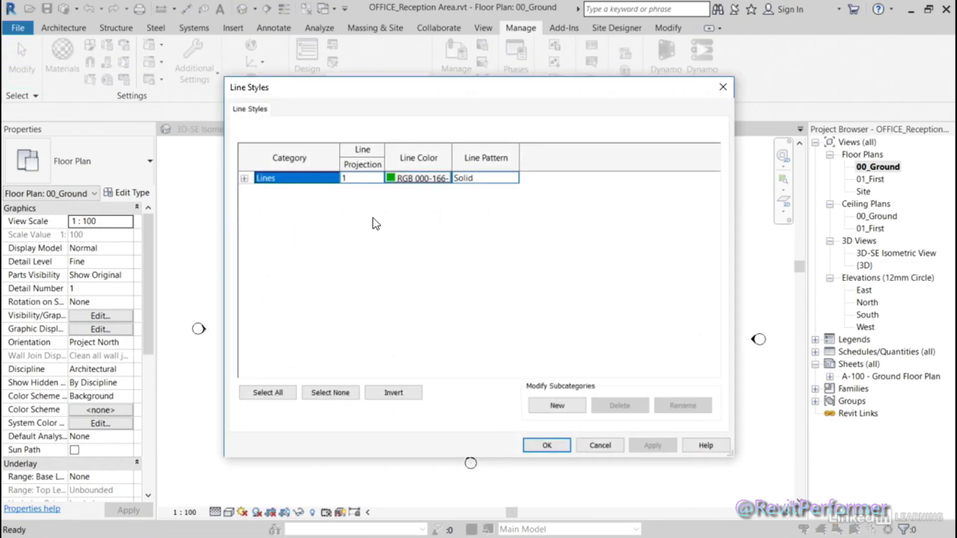
left_click(244, 178)
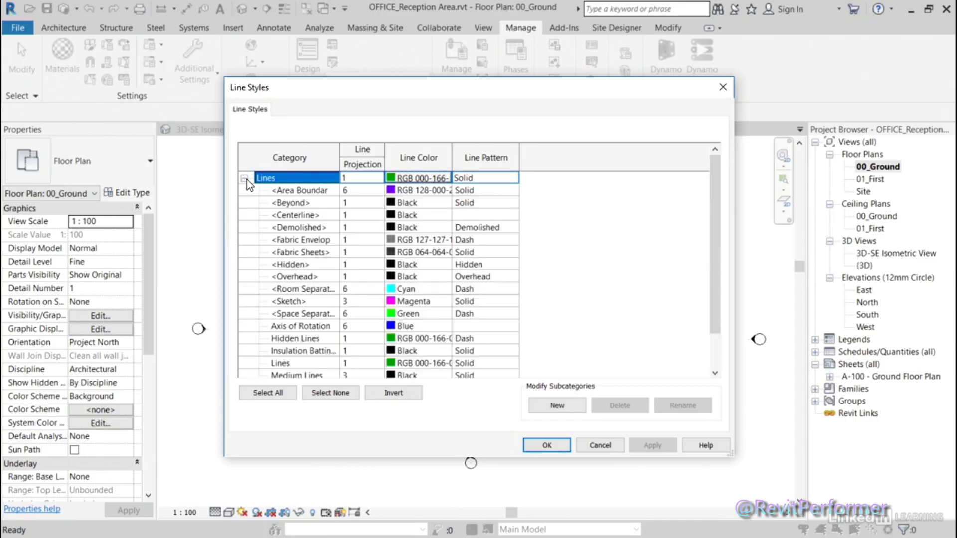
left_click(600, 446)
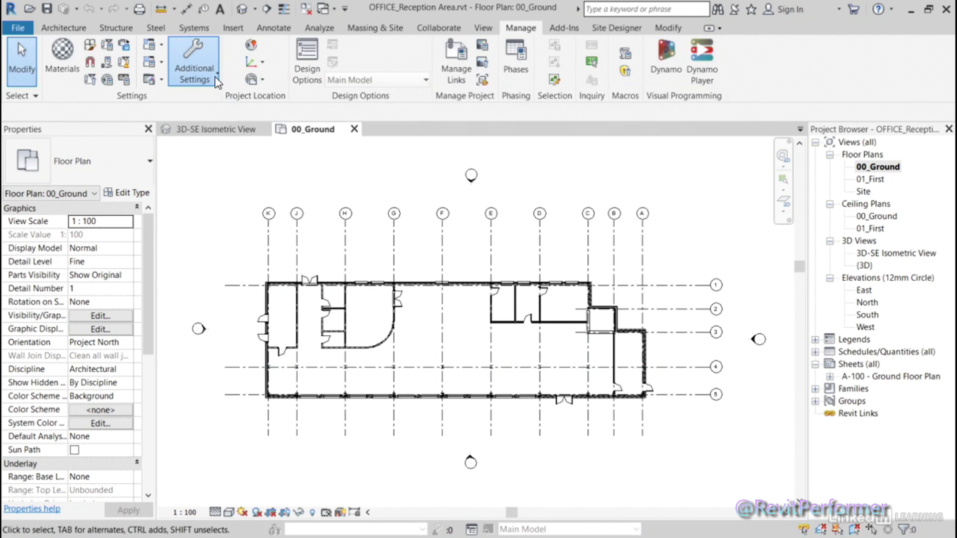
- Examine the project's line patterns and leave them without making changes
left_click(194, 63)
left_click(229, 277)
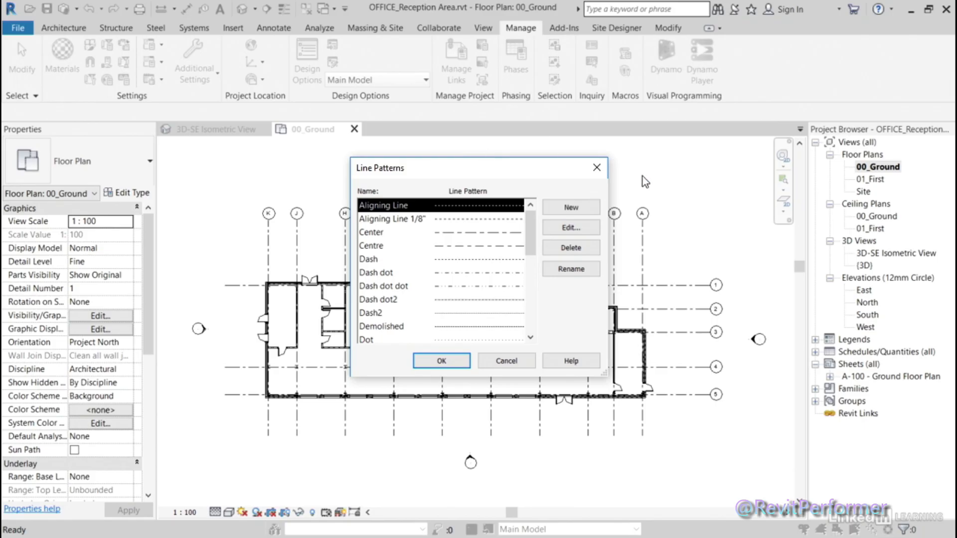
left_click(507, 361)
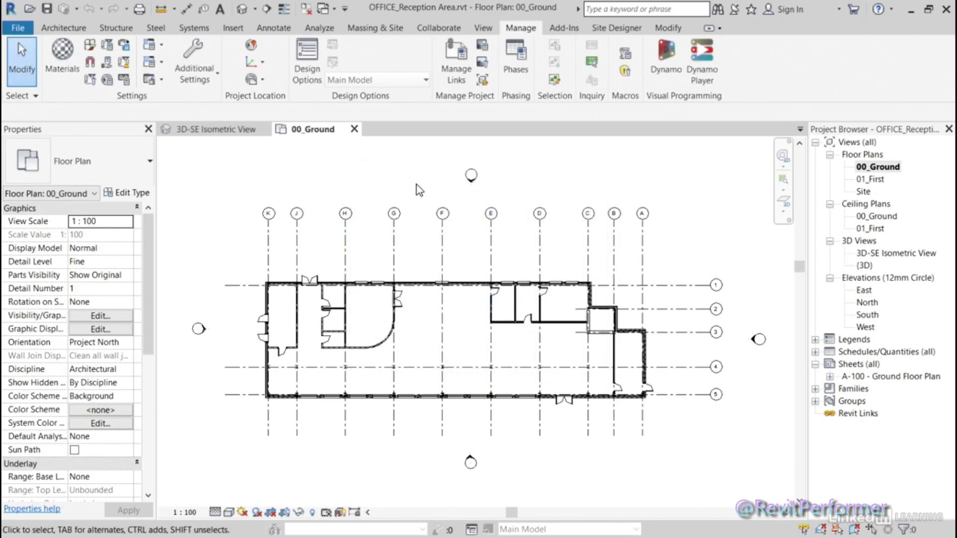
left_click(216, 78)
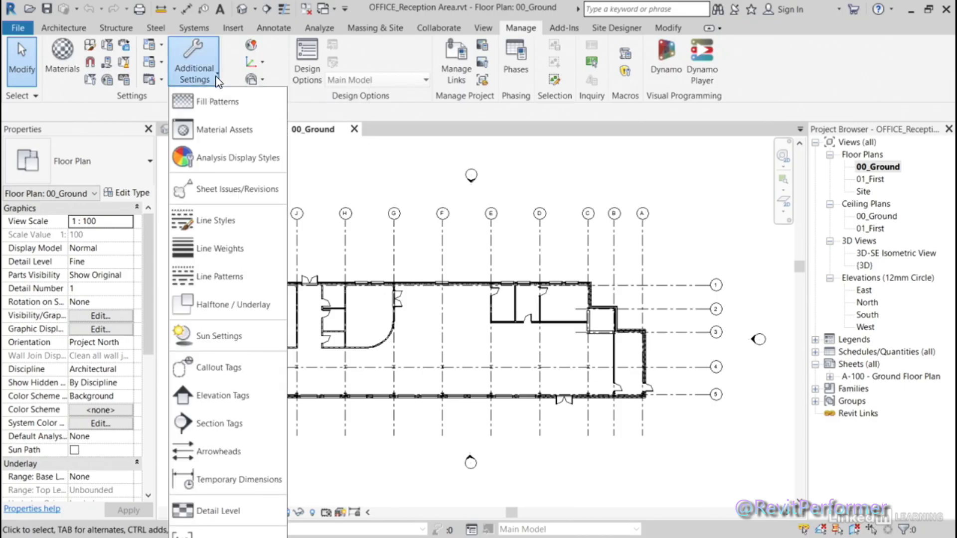
left_click(423, 175)
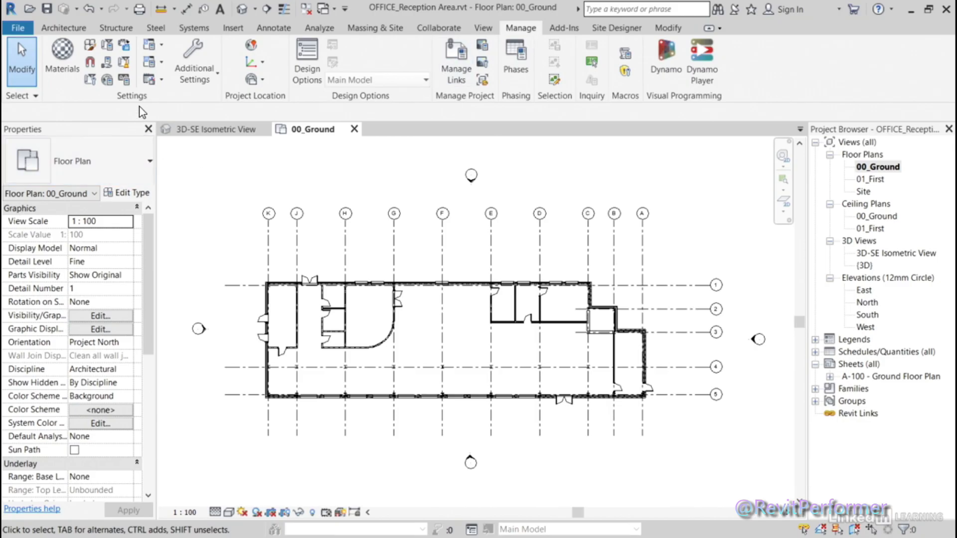
- Examine the project's fill patterns, going through both the Model and the Drafting pattern types
left_click(208, 77)
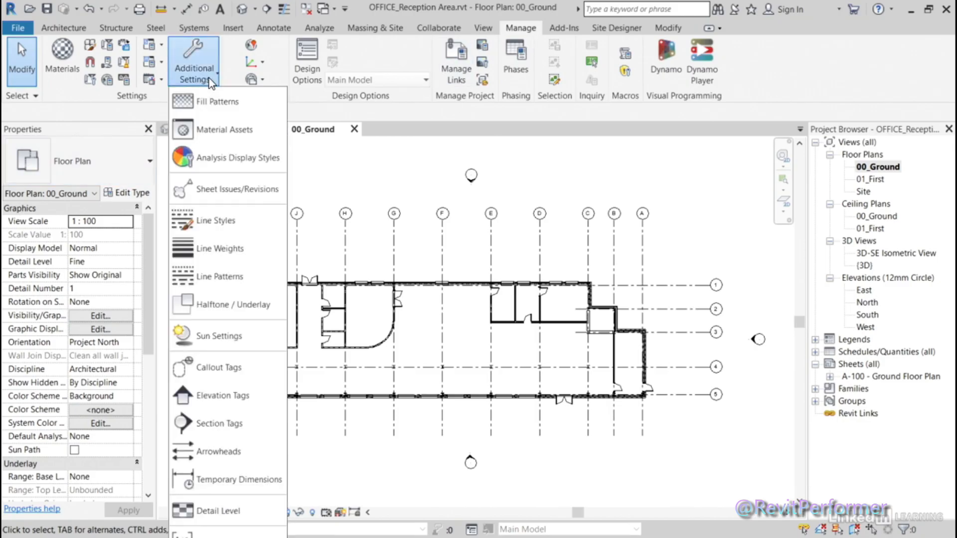
left_click(208, 103)
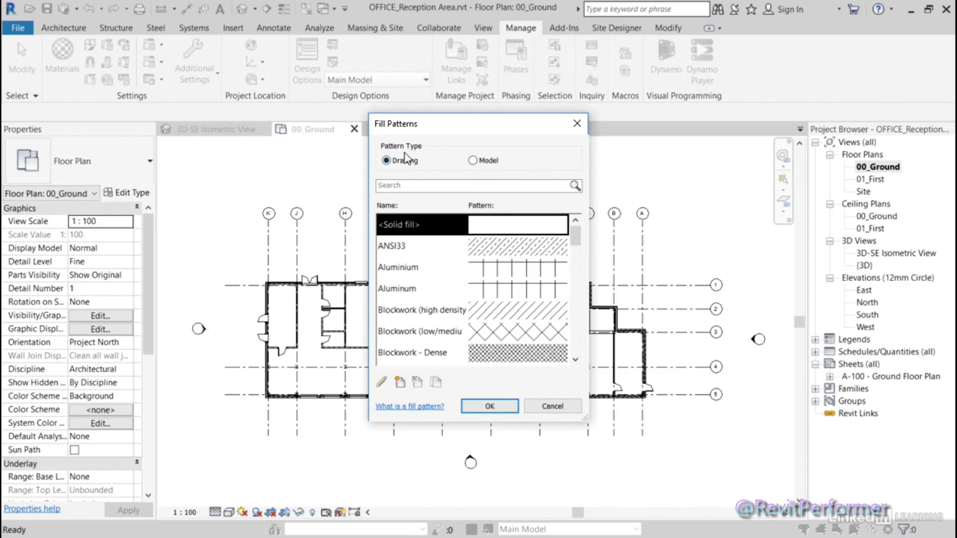
left_click(473, 160)
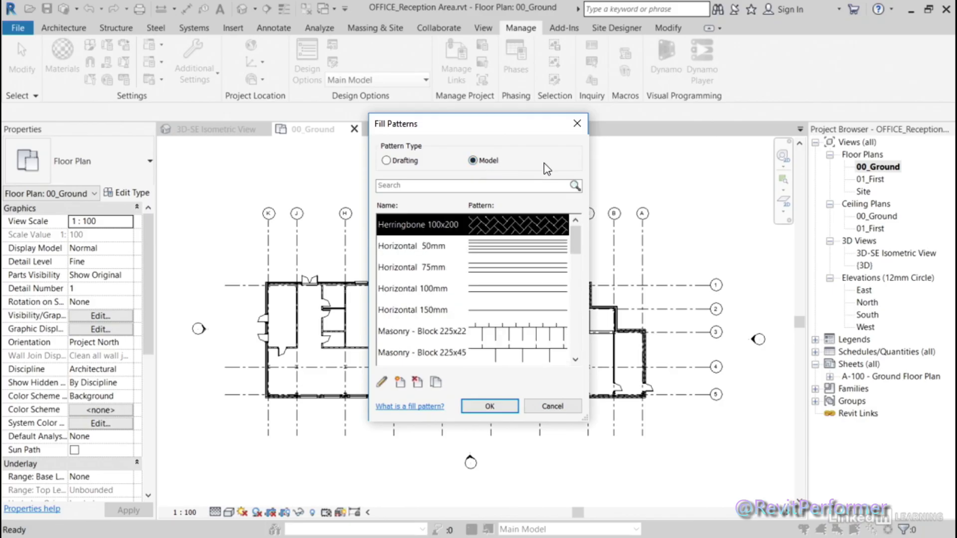
left_click_drag(574, 235, 573, 267)
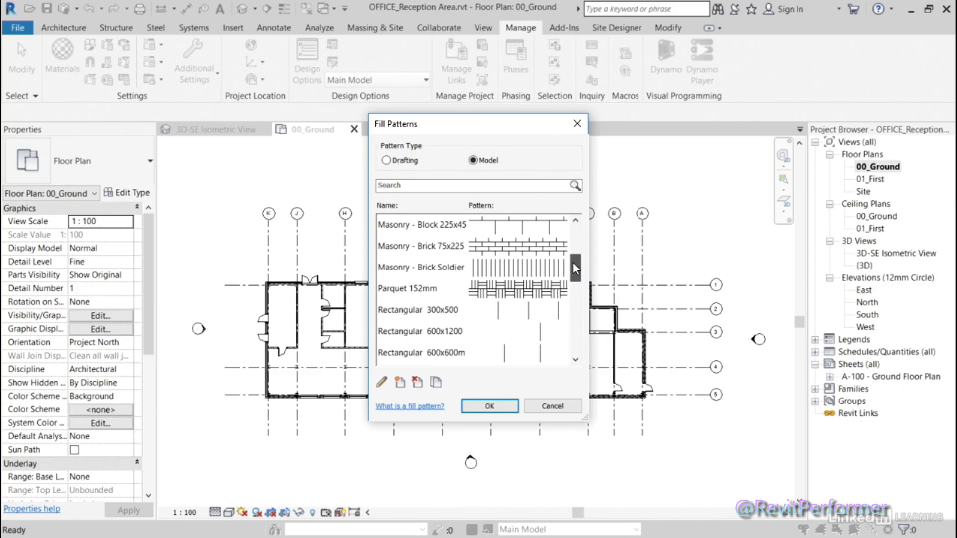
left_click_drag(573, 267, 569, 205)
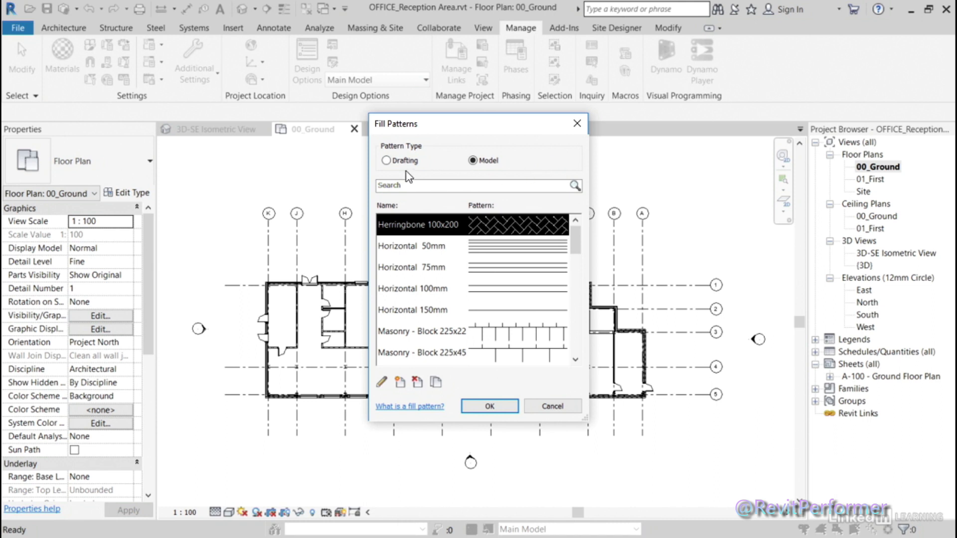
left_click(387, 161)
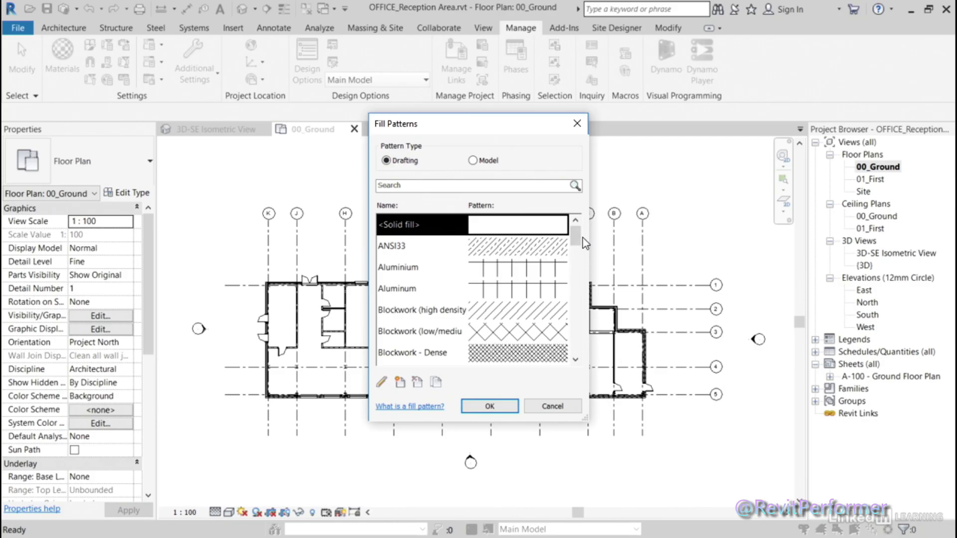
left_click_drag(576, 240, 583, 351)
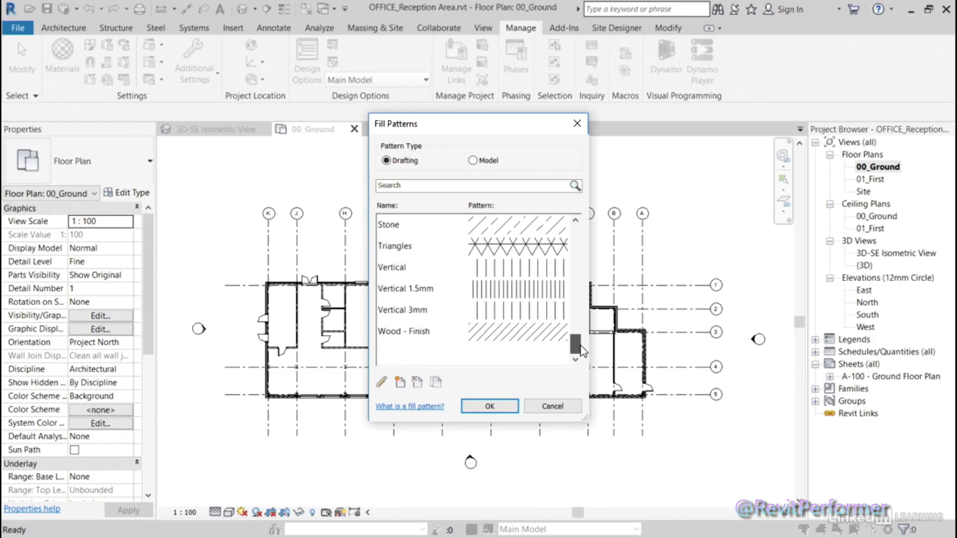
left_click_drag(583, 350, 589, 233)
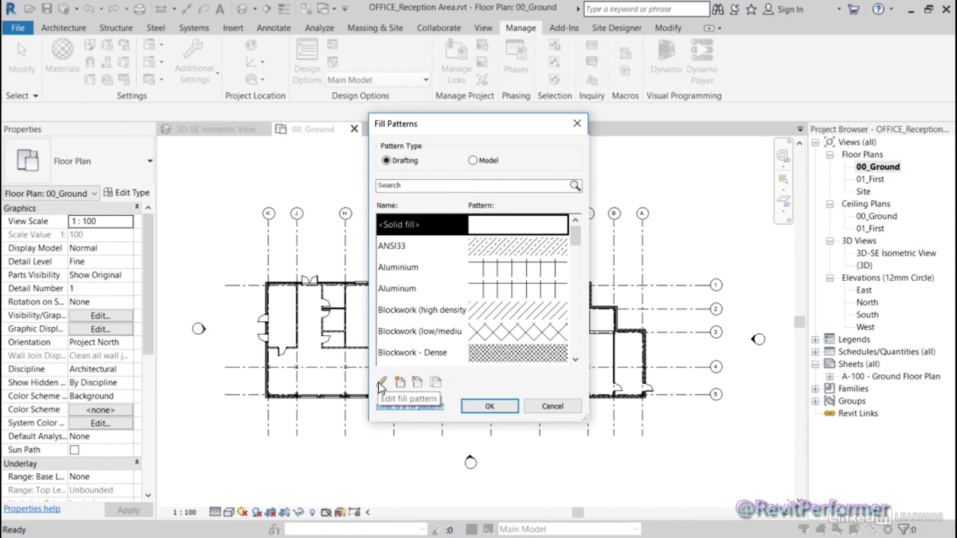
- Review the settings for a new drafting fill pattern, including its orientation in host layers, and leave without creating one
left_click(400, 383)
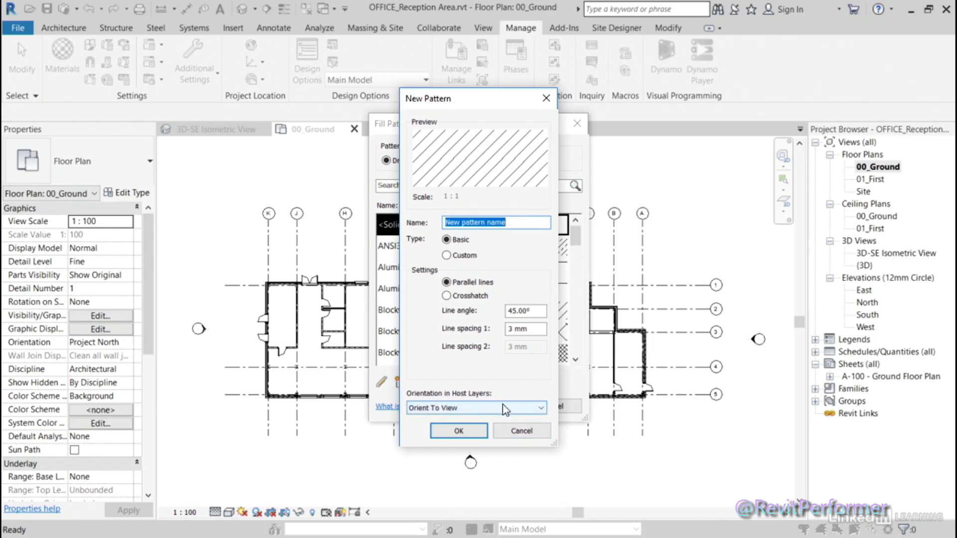
left_click(541, 408)
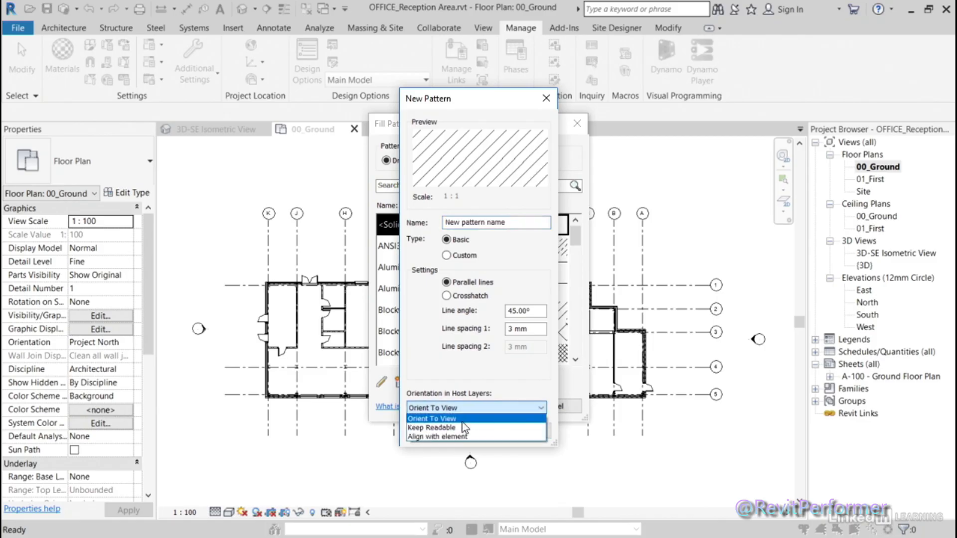
left_click(449, 377)
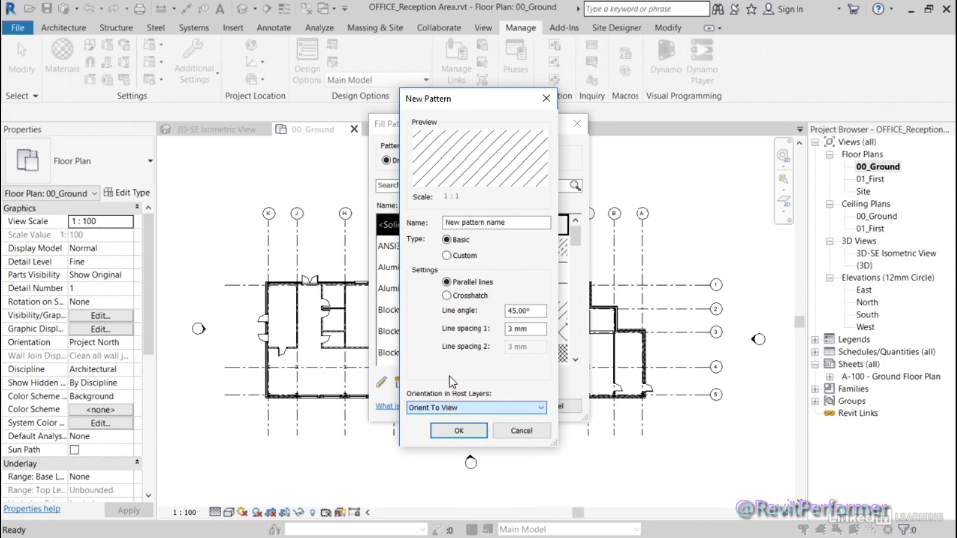
left_click(504, 431)
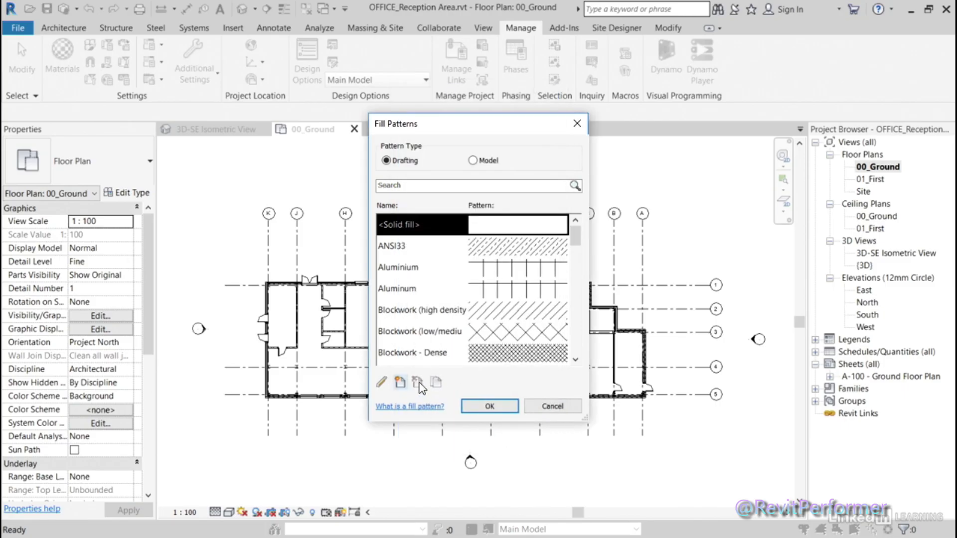
left_click(548, 408)
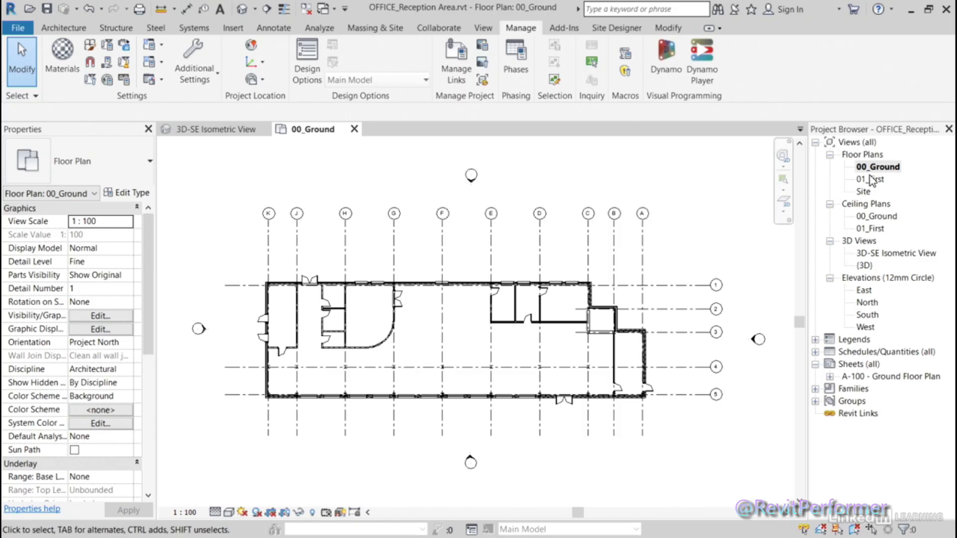
- Create a rectangular Diagonal_cross-hatch filled region, about 3048 mm wide, covering the corner room between grids K and J
scroll(287, 319, "up", 5)
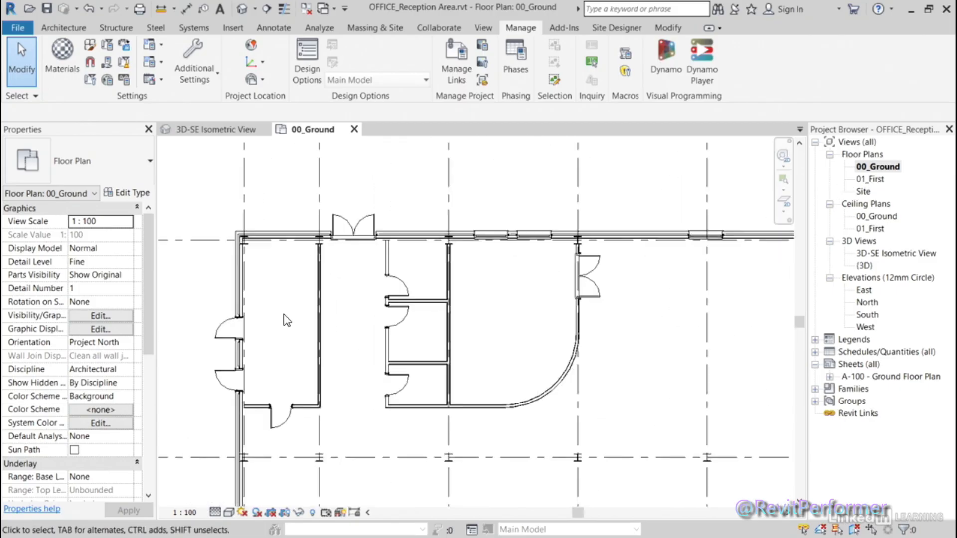
middle_click_drag(277, 321, 379, 309)
scroll(483, 315, "up", 2)
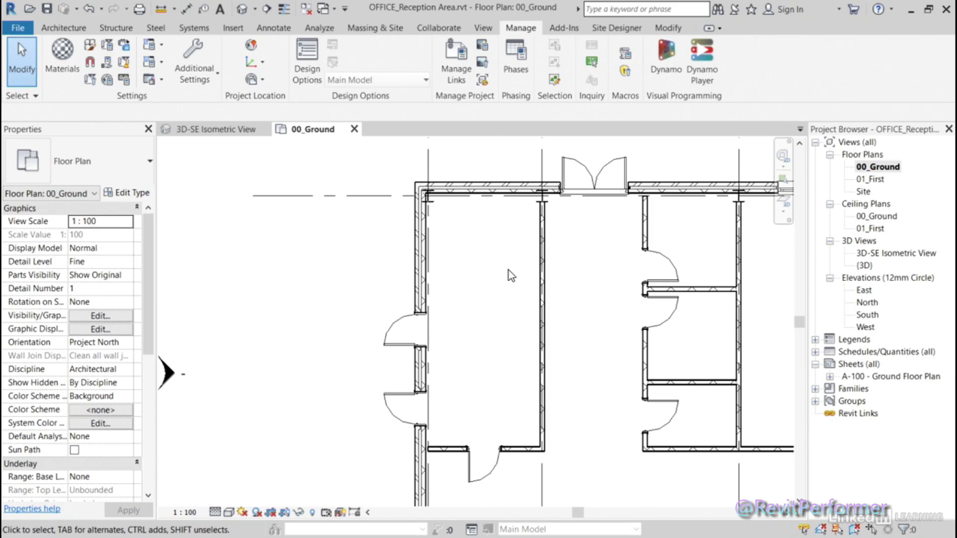
left_click(276, 29)
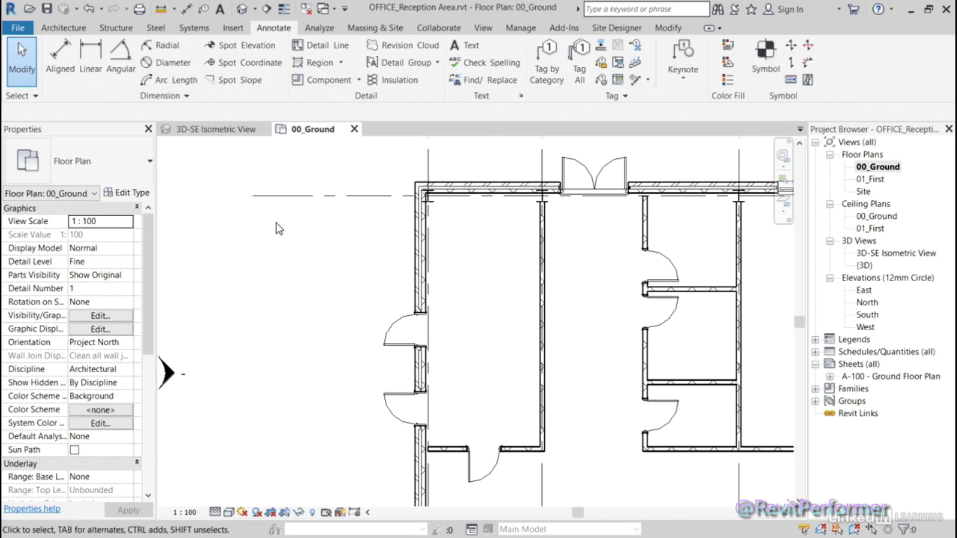
left_click(342, 63)
left_click(339, 87)
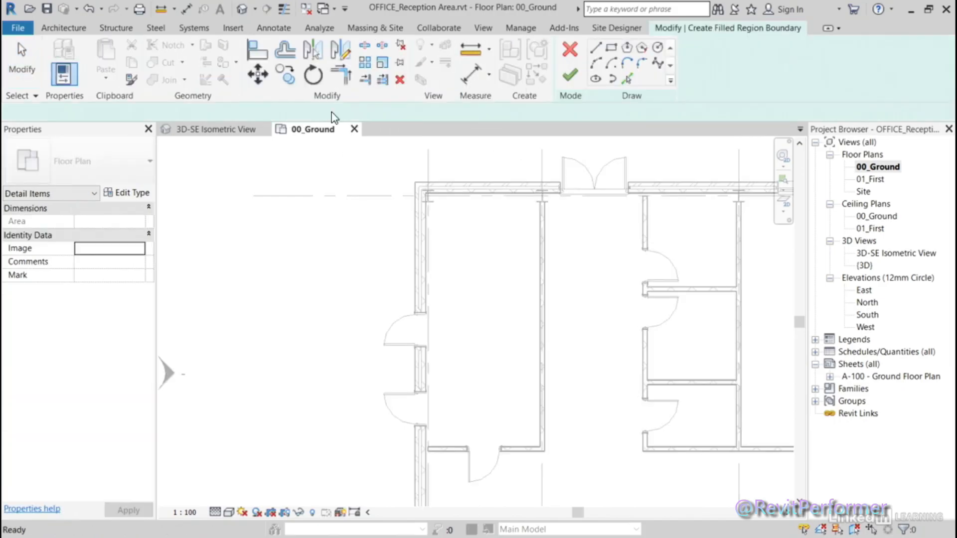
left_click(612, 48)
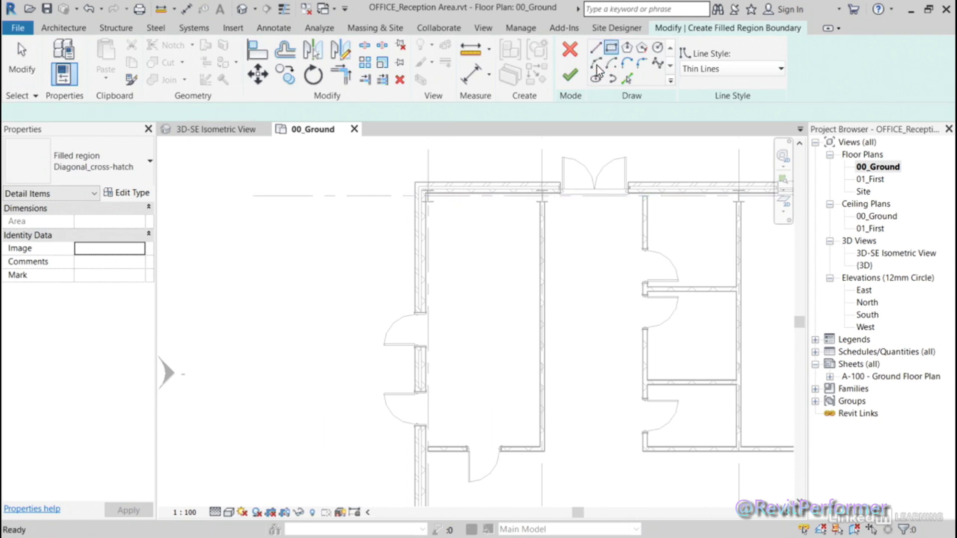
left_click(539, 447)
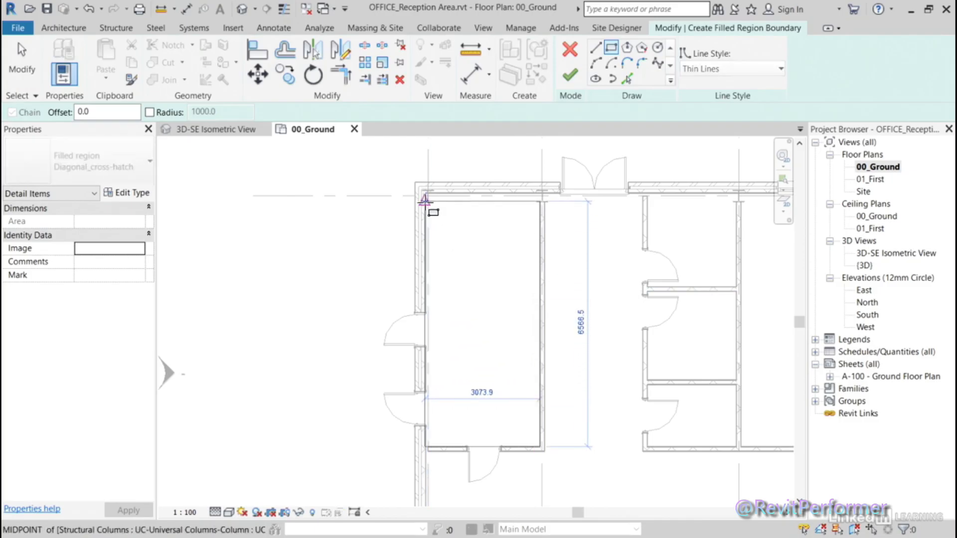
left_click(425, 196)
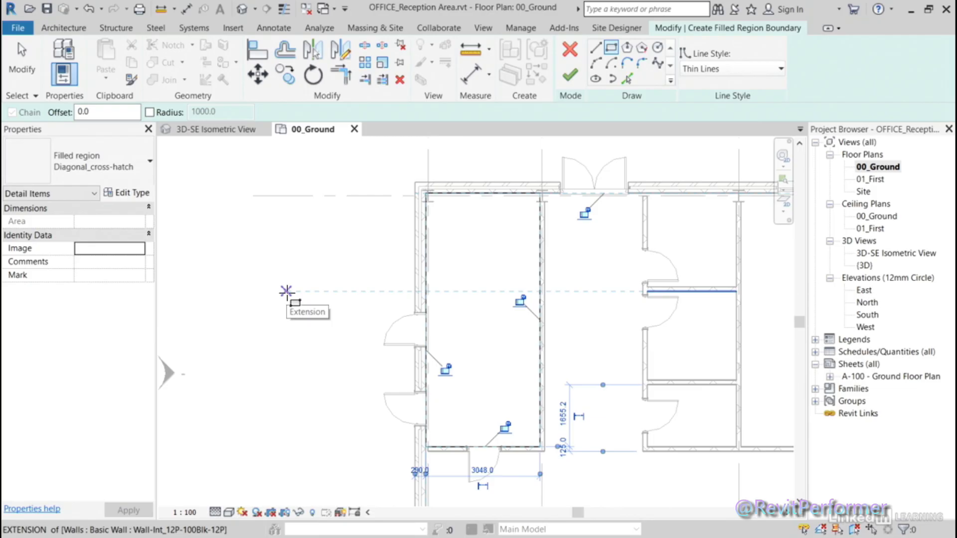
left_click(565, 83)
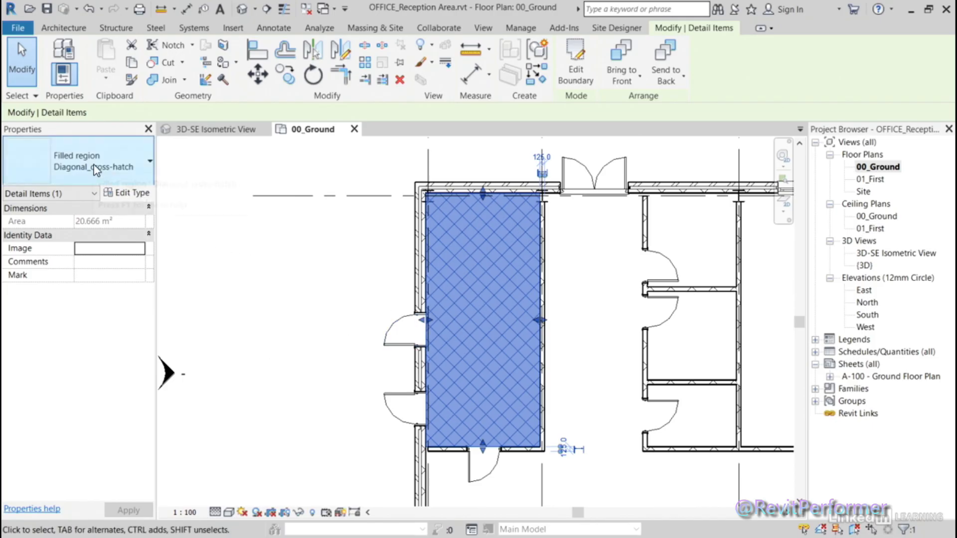
- Try the Horizontal and Diagonal_up types on the filled region and settle on the Vertical type
left_click(150, 164)
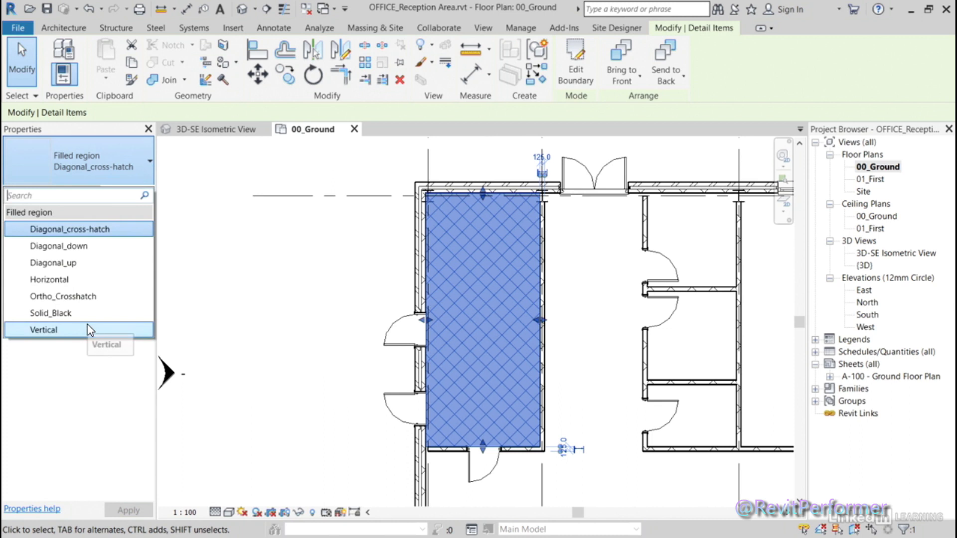
left_click(59, 279)
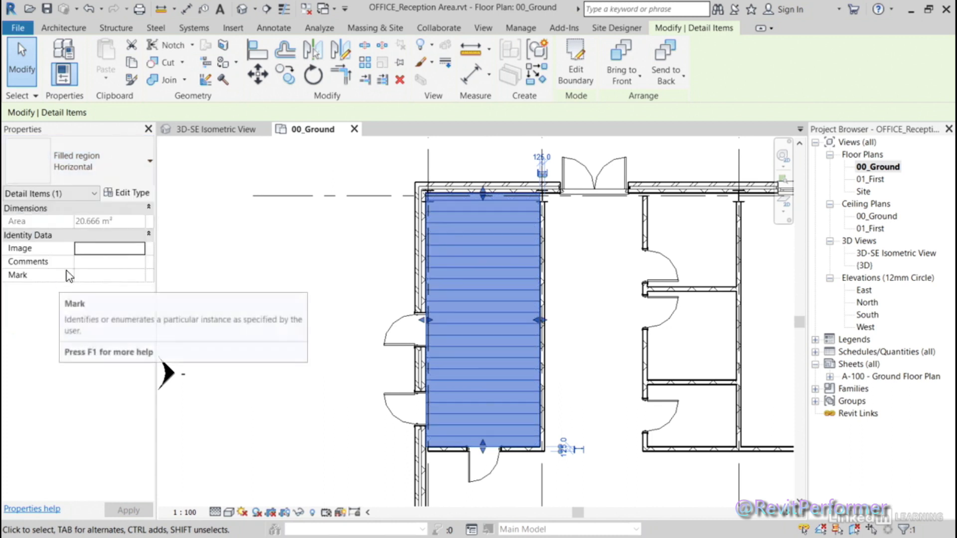
left_click(143, 160)
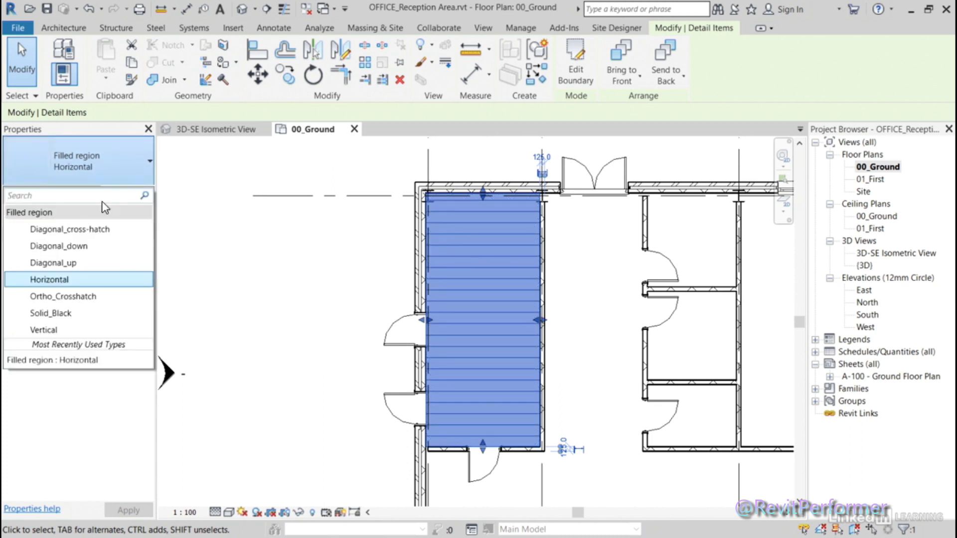
left_click(68, 264)
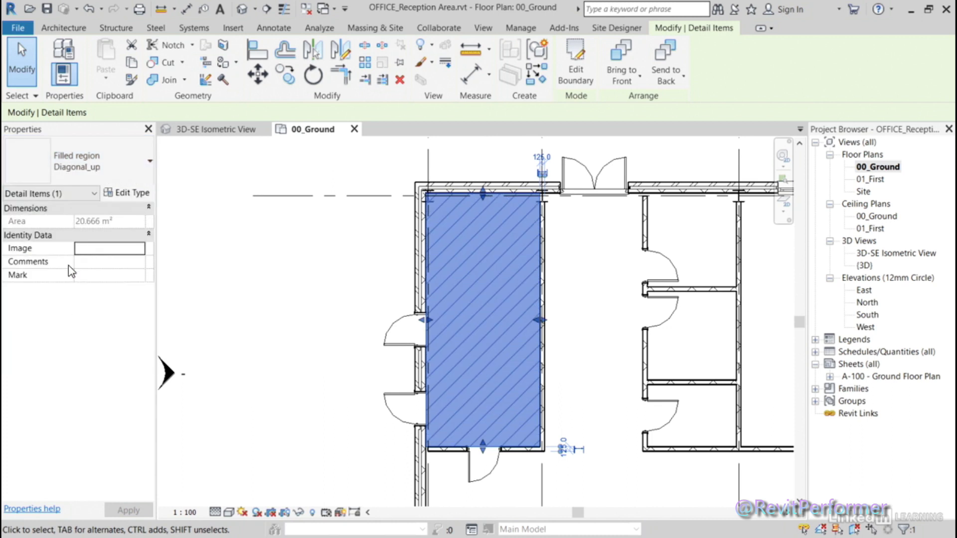
left_click(115, 162)
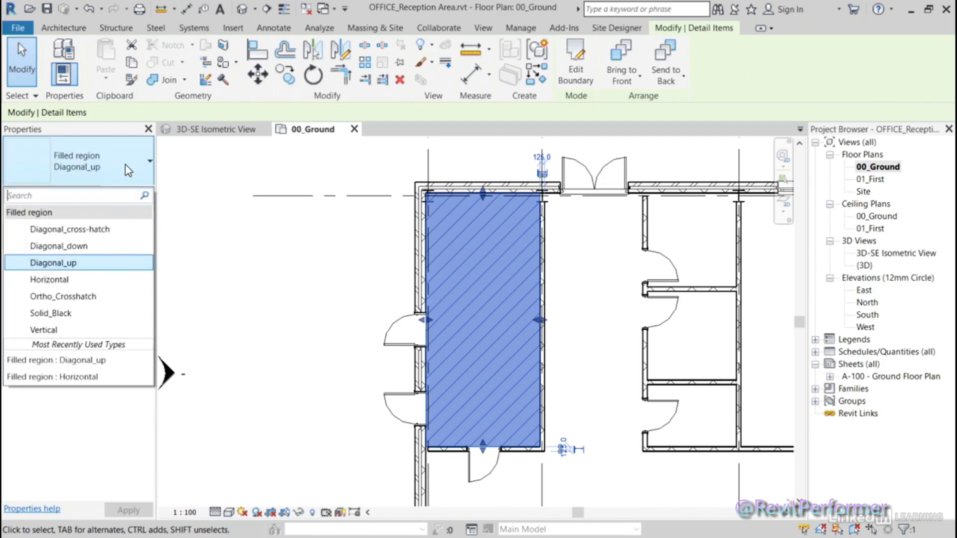
left_click(73, 330)
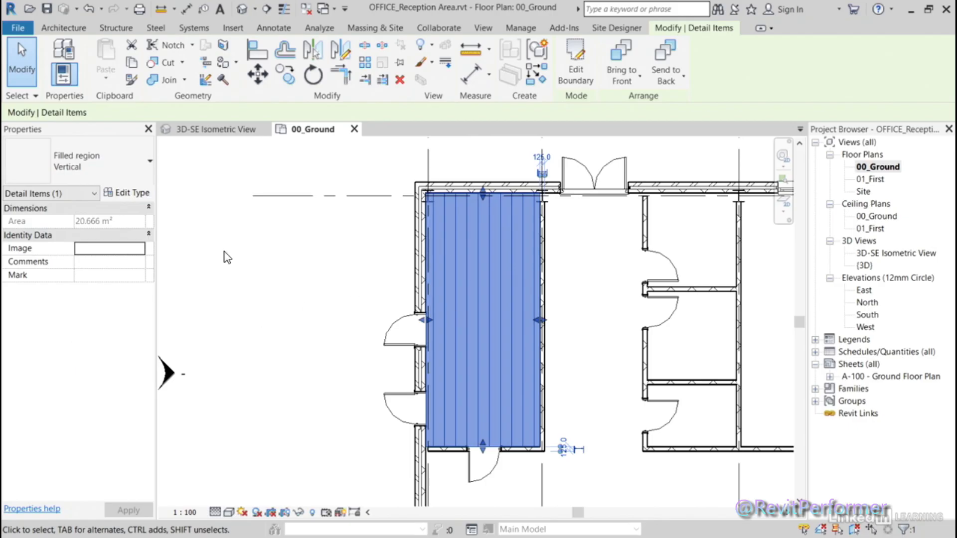
- Duplicate the Vertical filled region type under the name Vertical (Red)
left_click(122, 193)
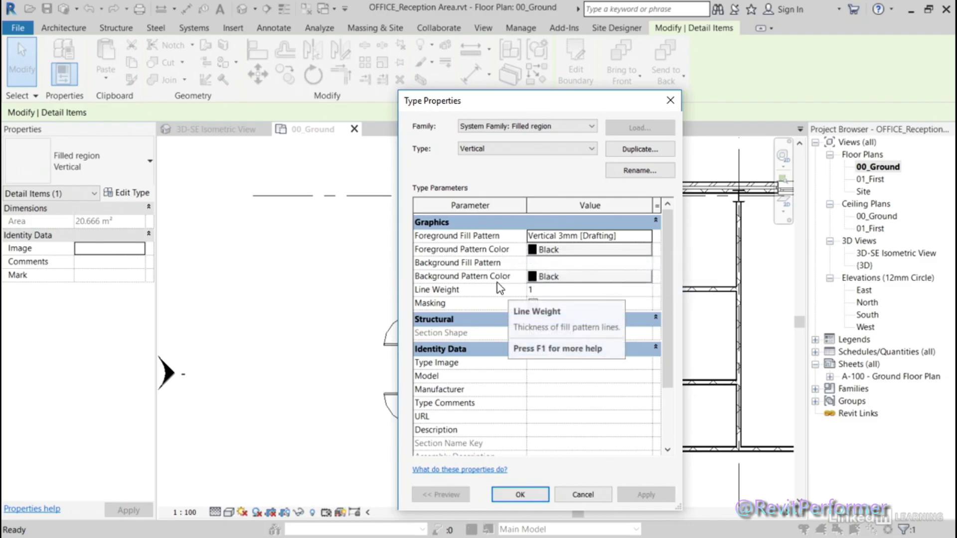
left_click(624, 151)
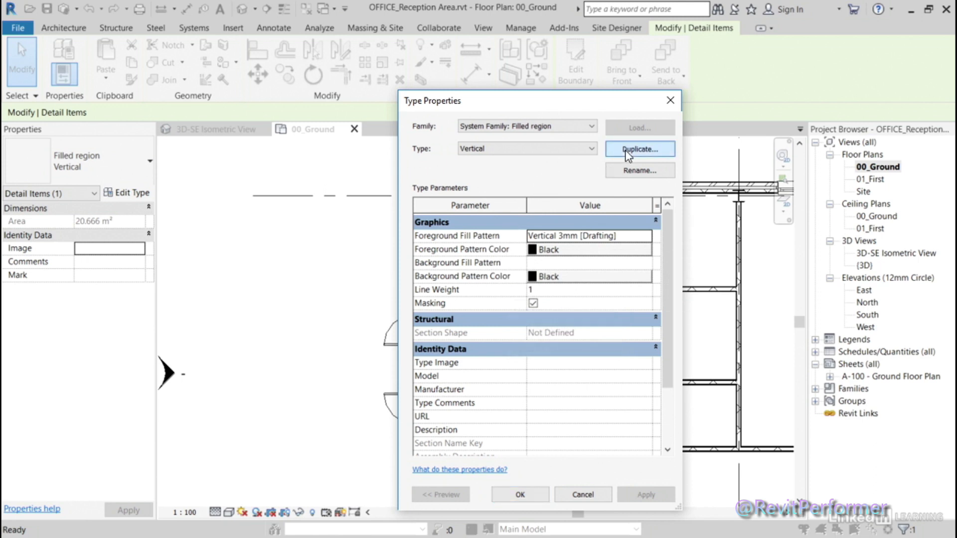
left_click(522, 295)
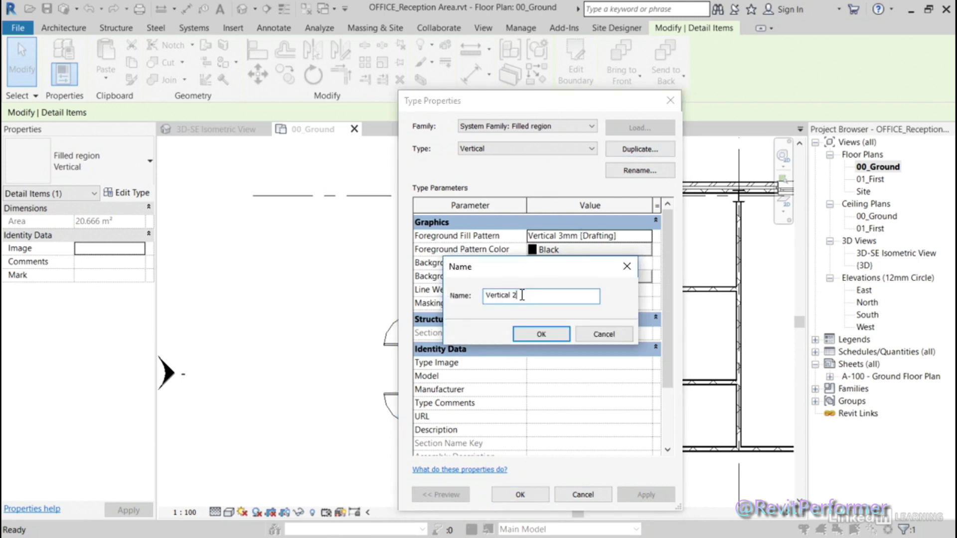
key("BackSpace")
type("(Red")
left_click(552, 339)
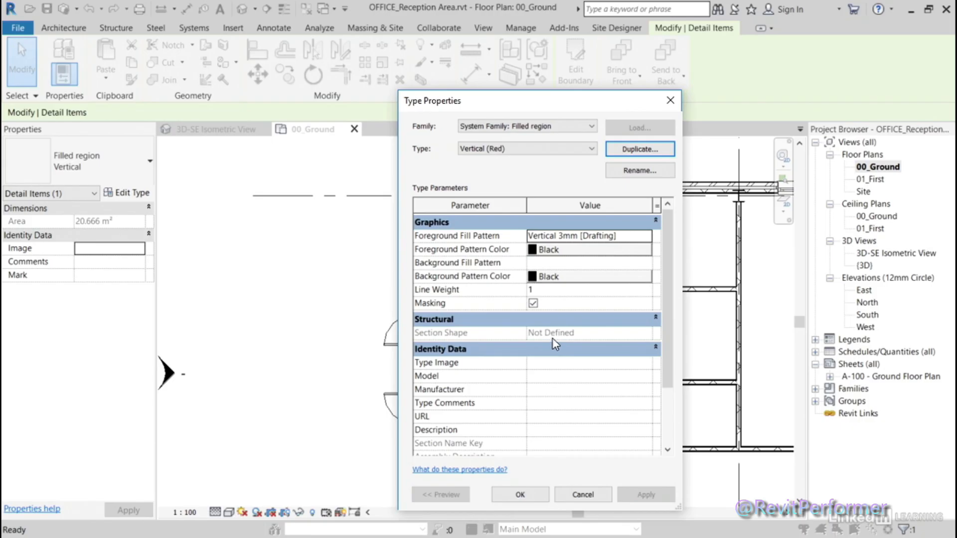
- Set both the foreground and background pattern colors of the Vertical (Red) type to Red
left_click(599, 249)
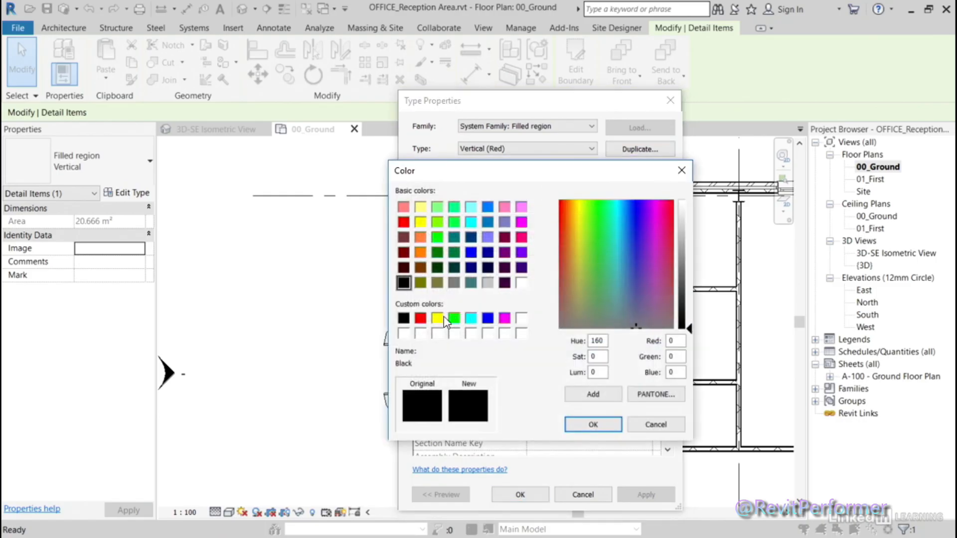
left_click(420, 318)
left_click(593, 425)
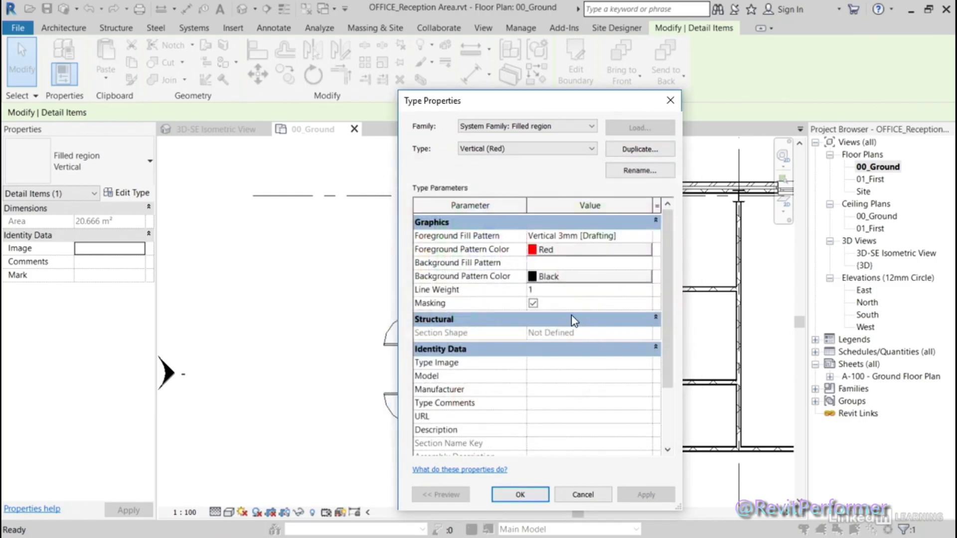
left_click(555, 279)
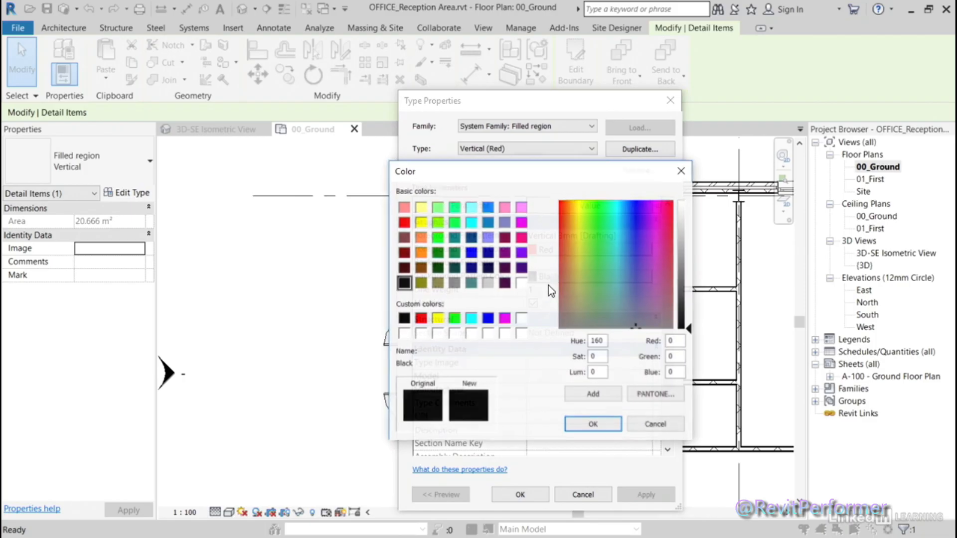
left_click(421, 319)
left_click(592, 425)
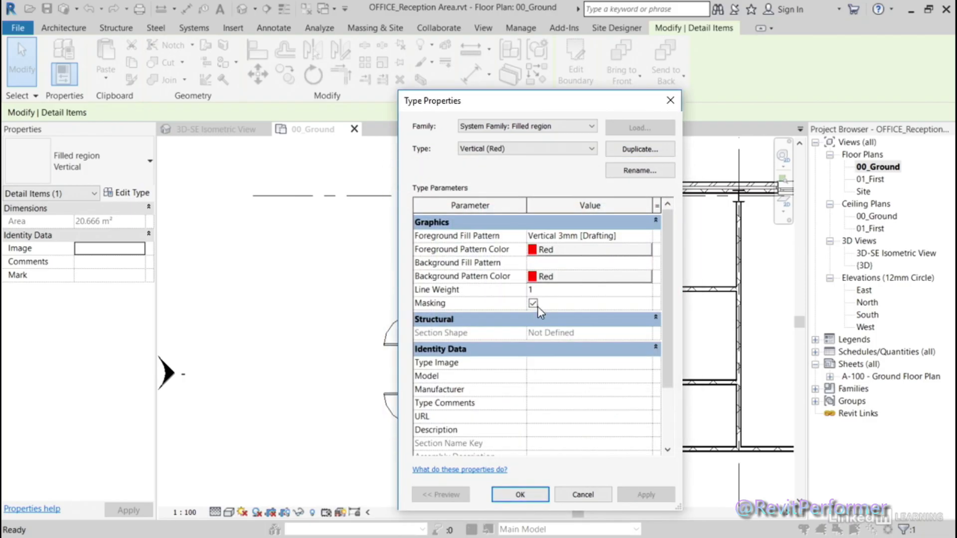
- Apply the Vertical (Red) type to the filled region, check it in the plan, and switch the region back to Vertical
left_click(520, 494)
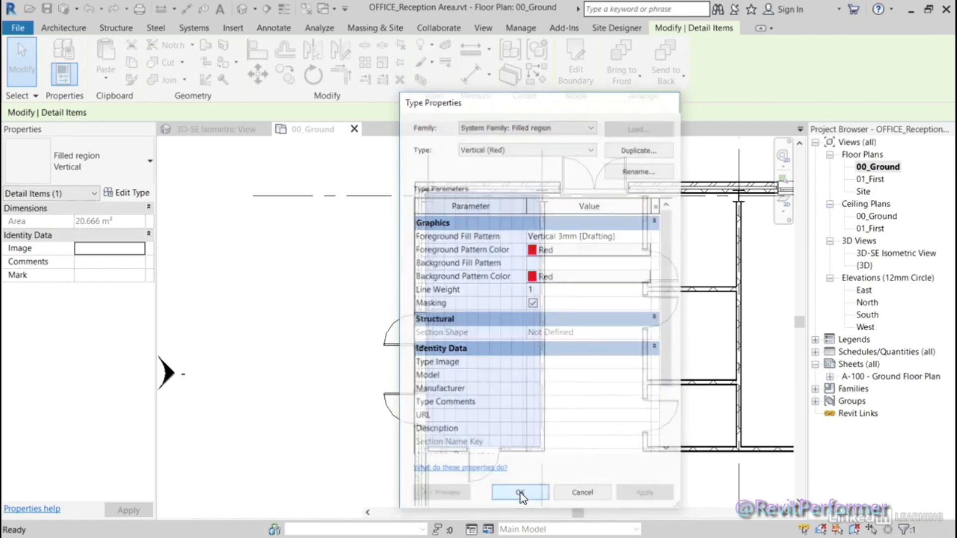
left_click(310, 293)
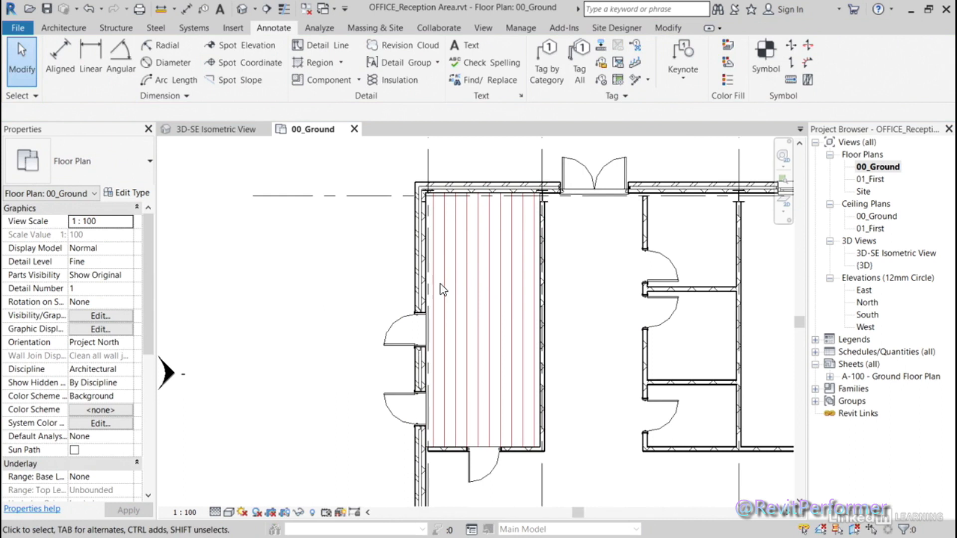
left_click(427, 291)
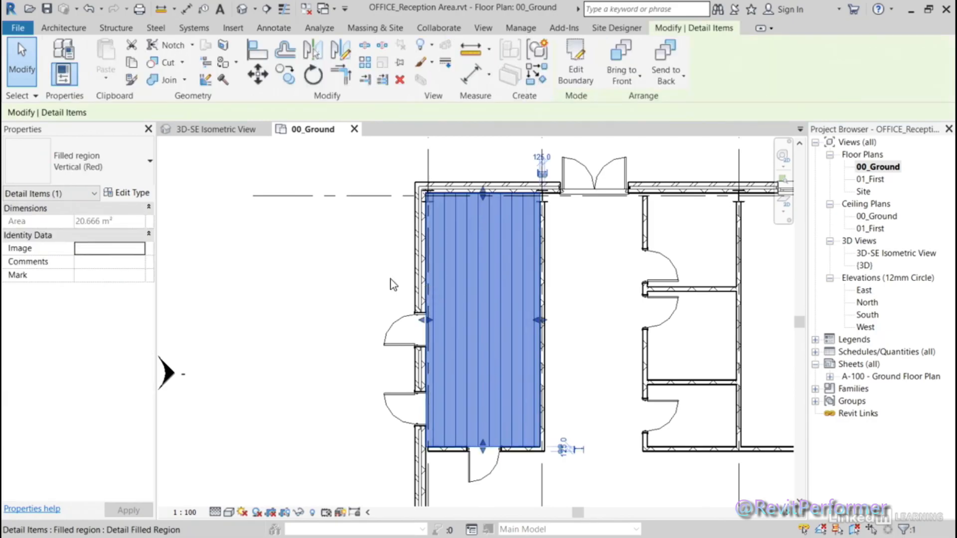
left_click(150, 161)
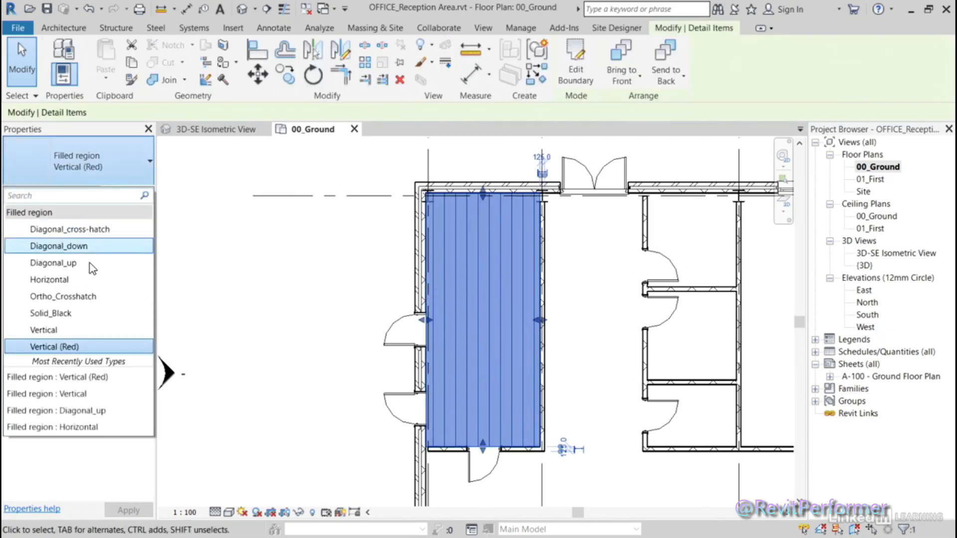
left_click(65, 330)
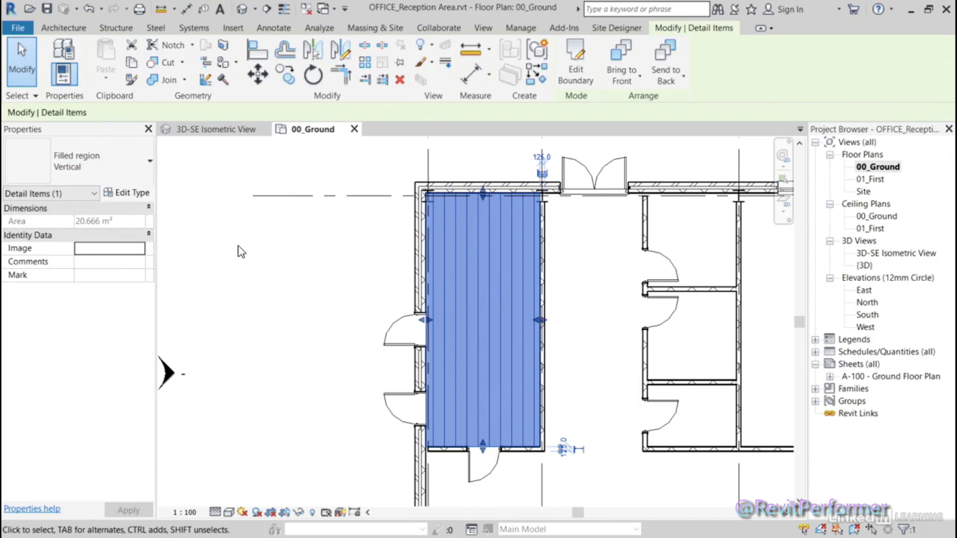
key("Escape")
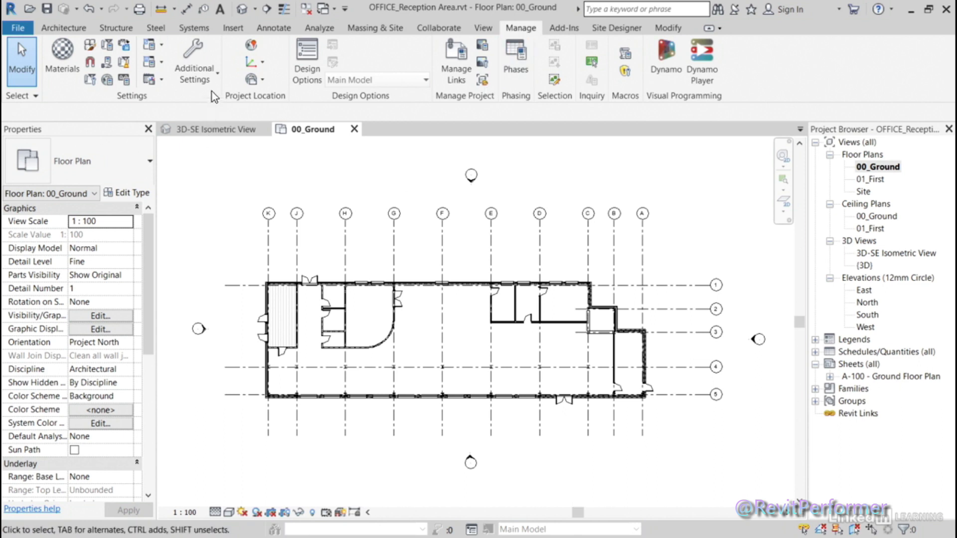
- Create a new line style named Dashed Lines as a subcategory of Lines
left_click(217, 80)
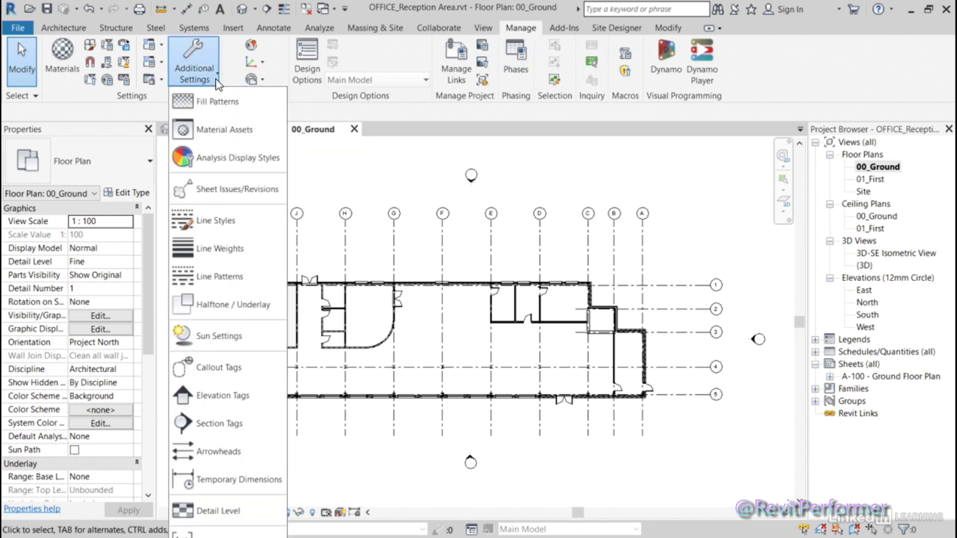
left_click(230, 223)
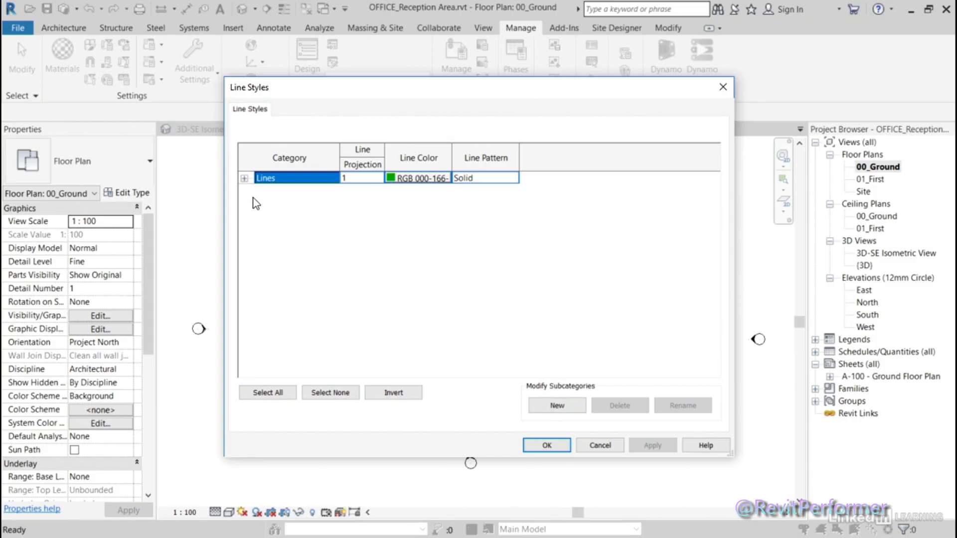
left_click(244, 178)
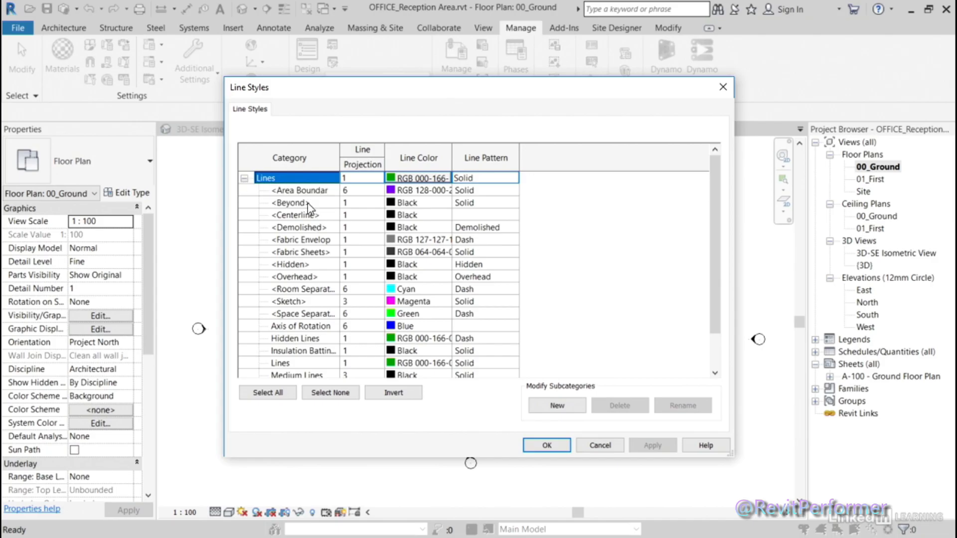
scroll(718, 252, "down", 1)
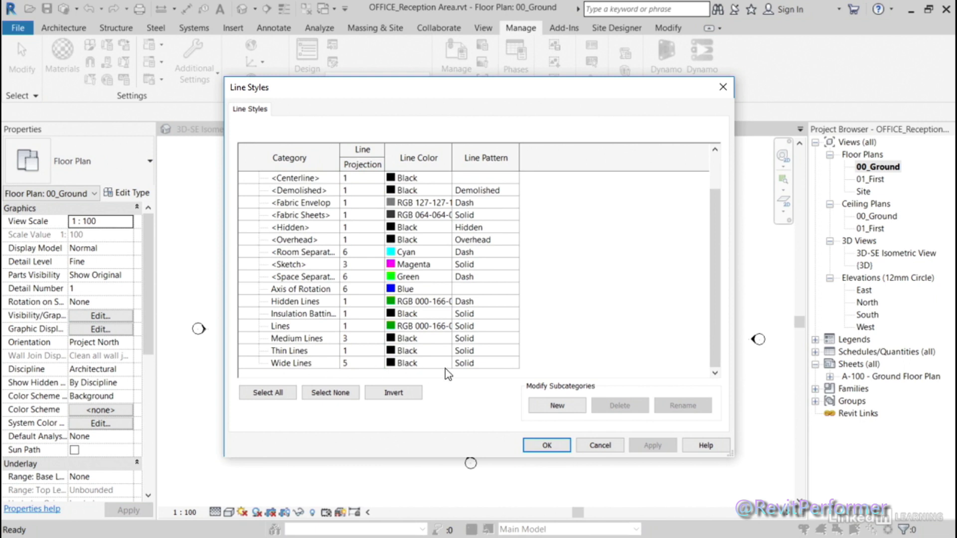
left_click(564, 405)
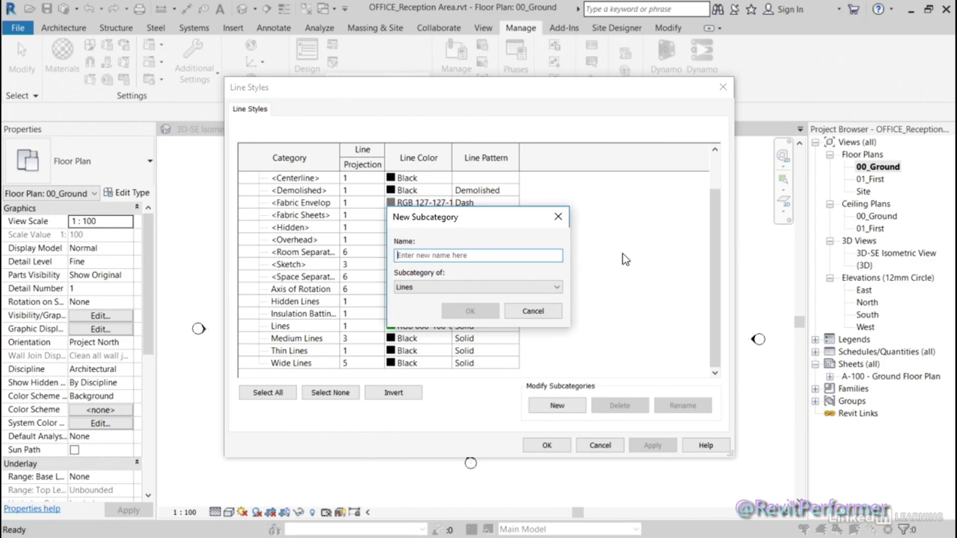
type("Dashed Lines")
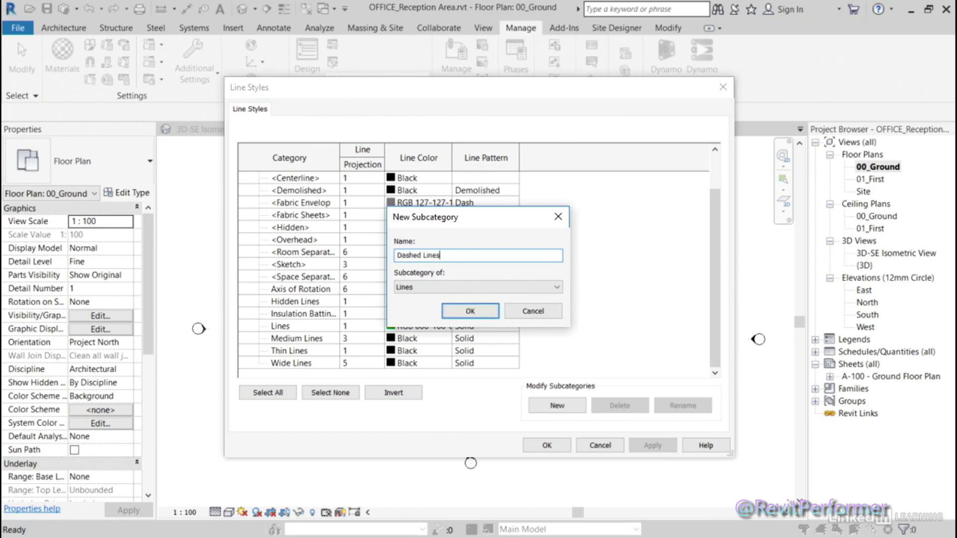
left_click(451, 313)
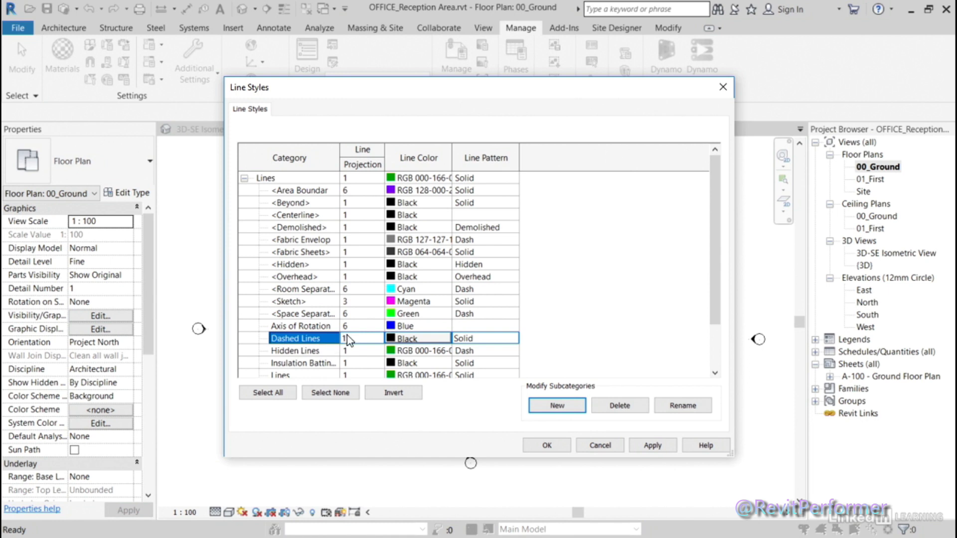
- Set the Dashed Lines style's color to Red and its line pattern to Dash, and apply the changes
left_click(394, 339)
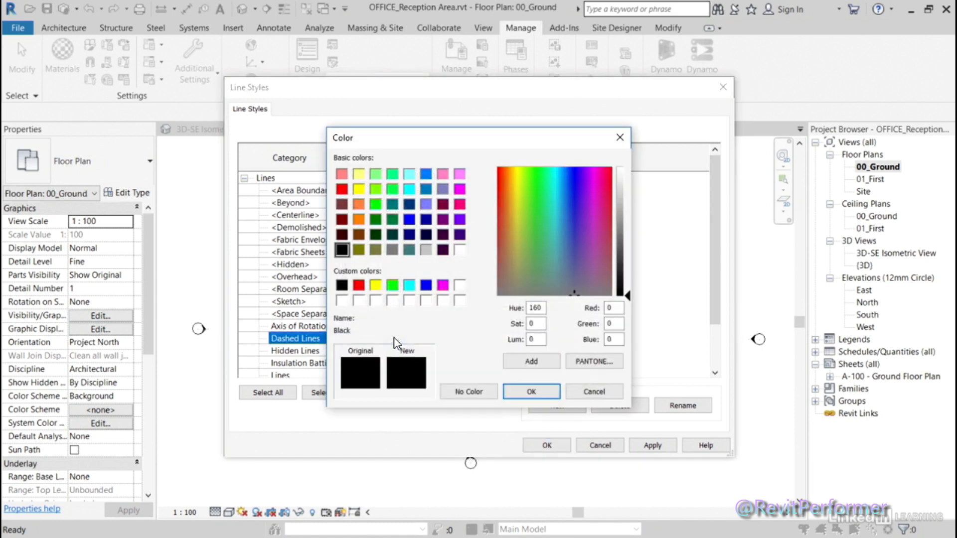
left_click(364, 287)
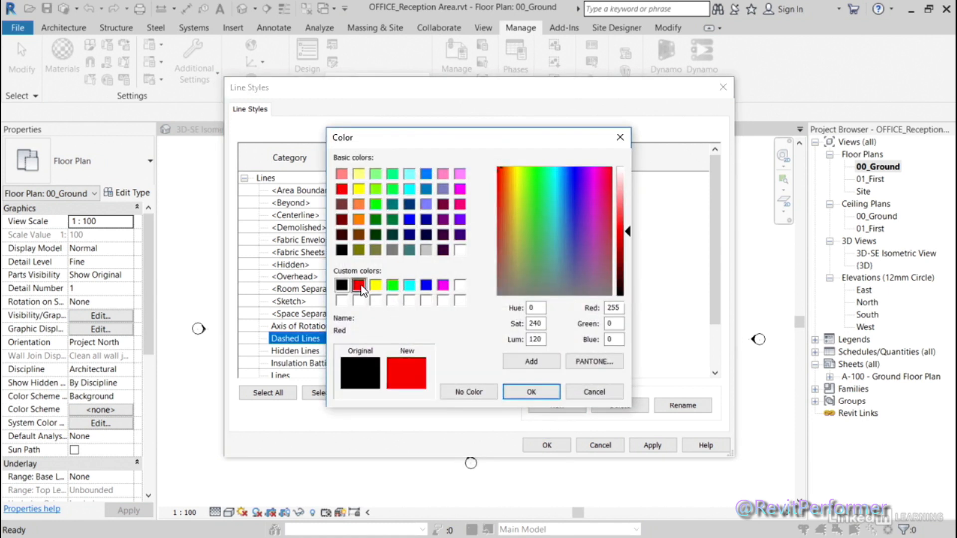
left_click(515, 392)
left_click(462, 338)
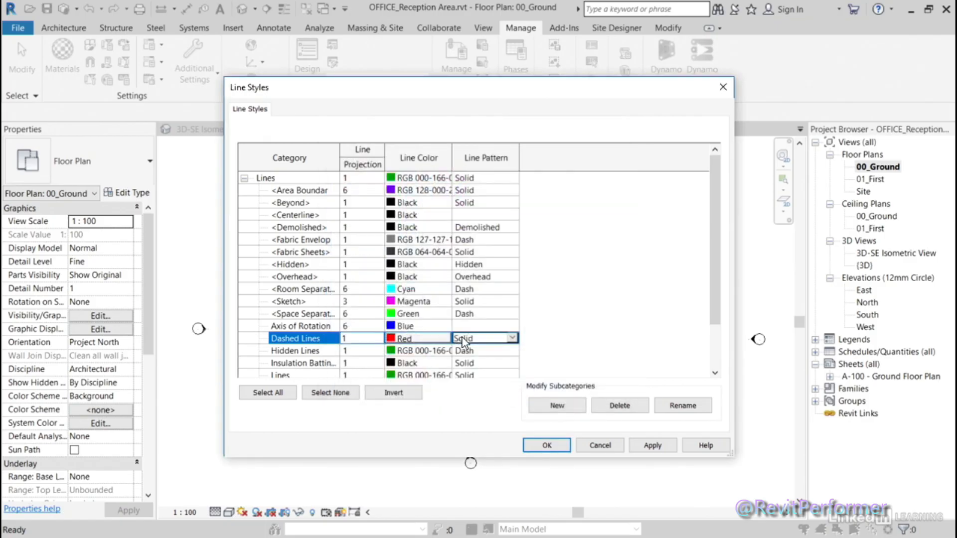
left_click(512, 339)
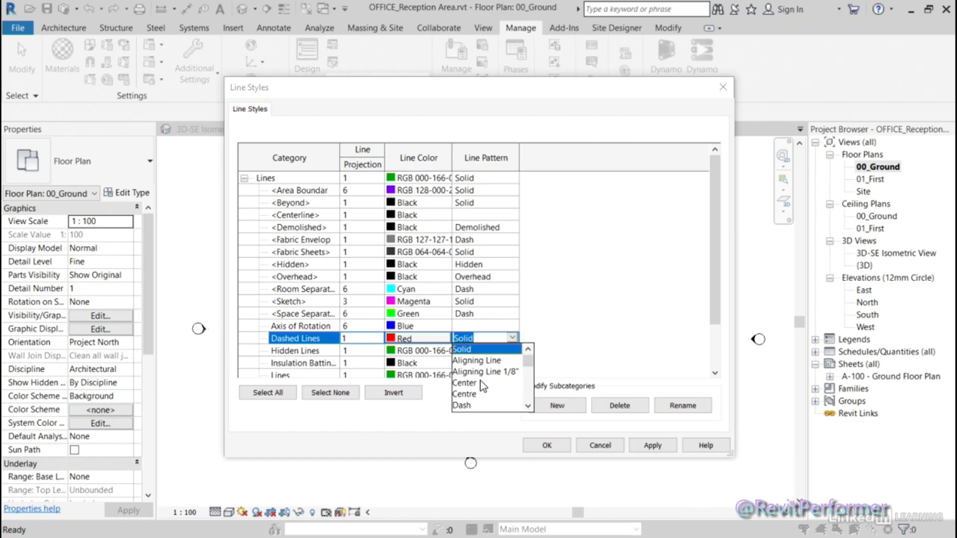
left_click(470, 406)
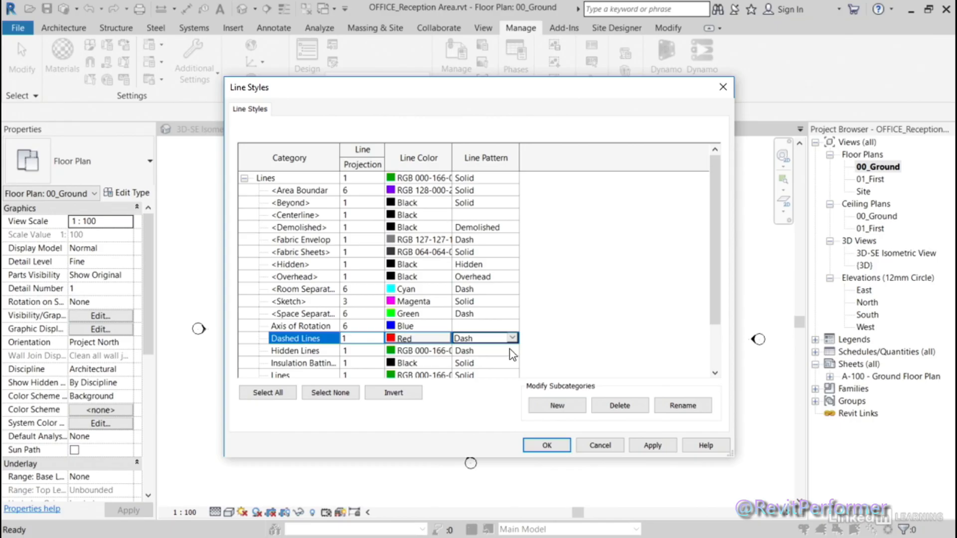
left_click(663, 444)
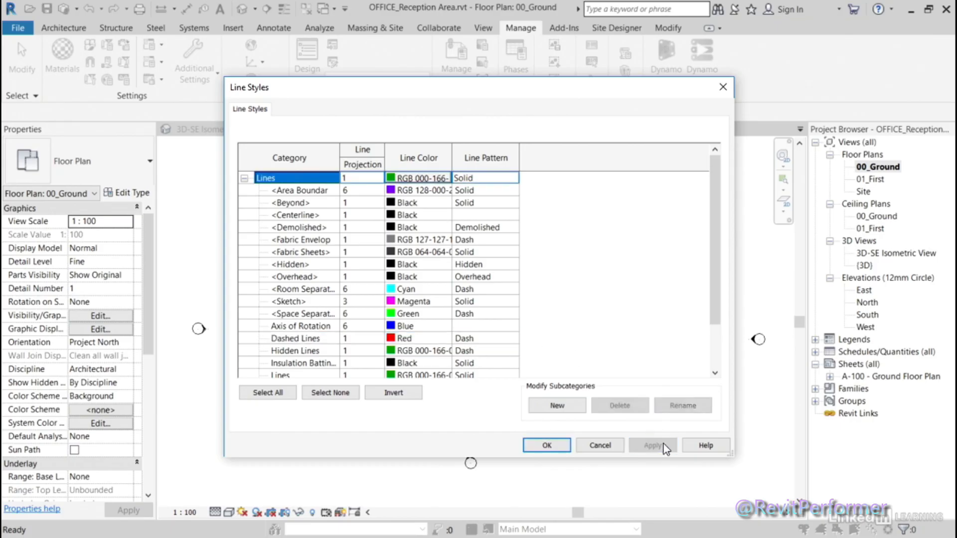
left_click(561, 451)
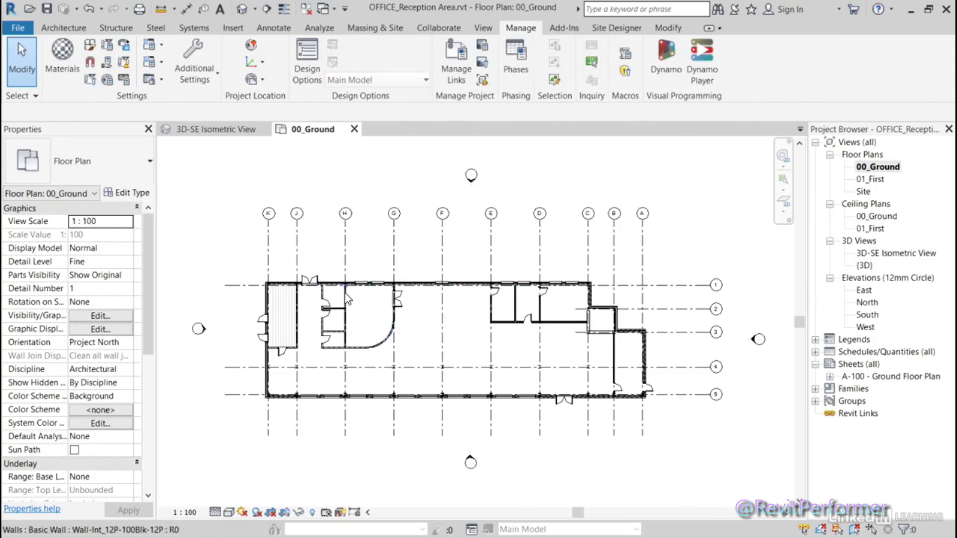
- Draw a closed rectangle of detail lines about 2800 mm wide in the Dashed Lines style inside the curved-wall room between grids H and G
scroll(330, 309, "up", 5)
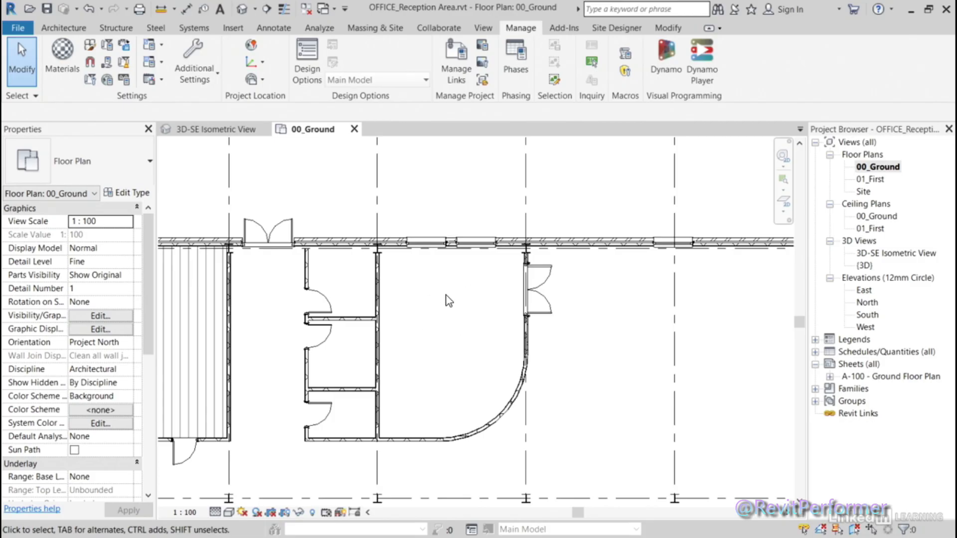
left_click(273, 28)
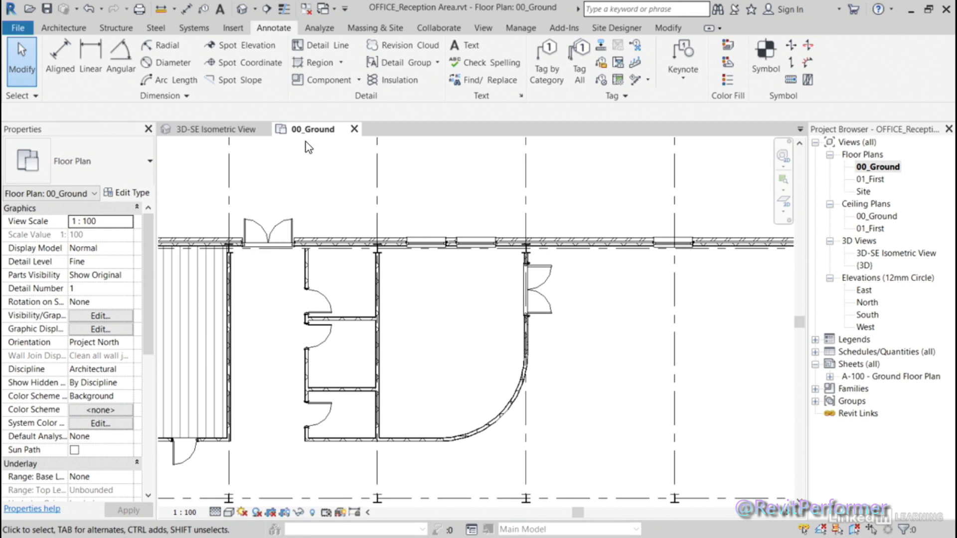
left_click(325, 49)
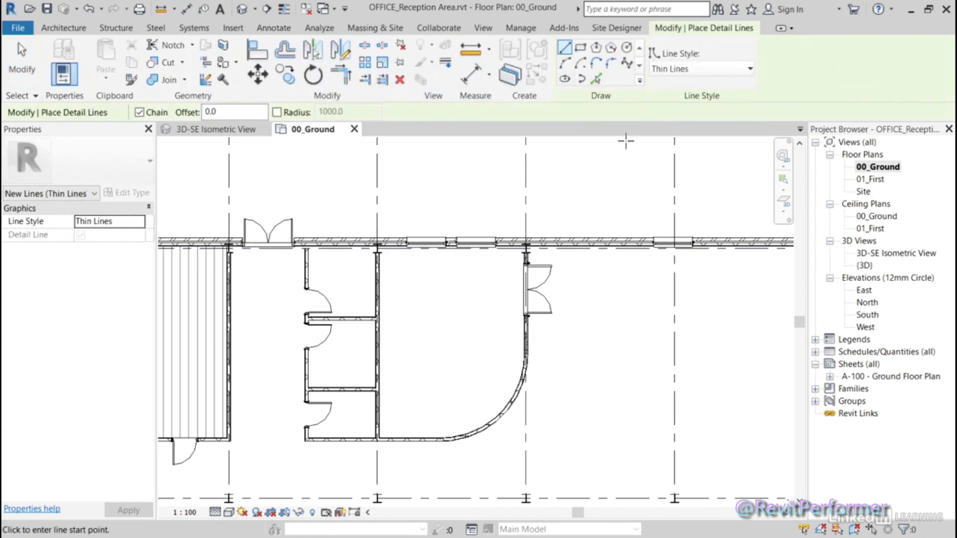
left_click(750, 69)
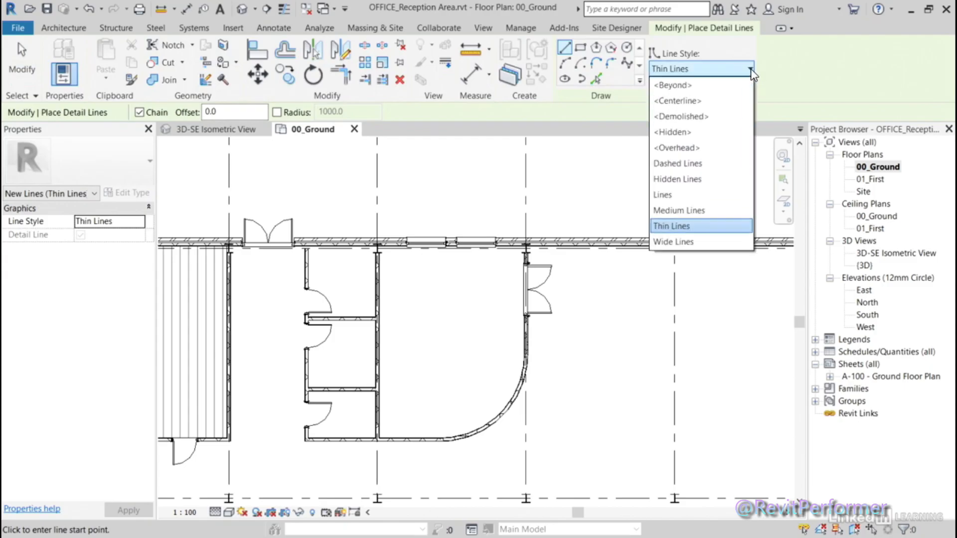
left_click(689, 166)
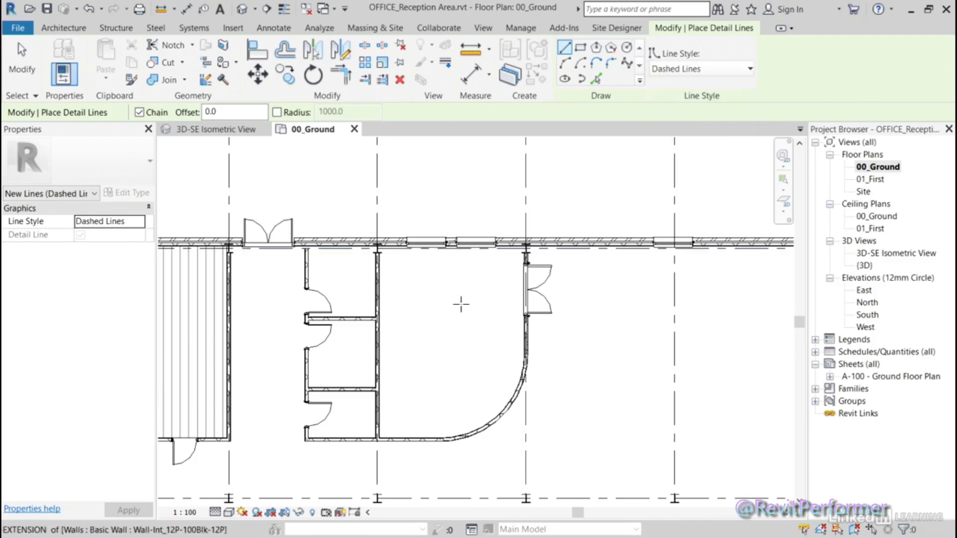
left_click(403, 268)
left_click(482, 268)
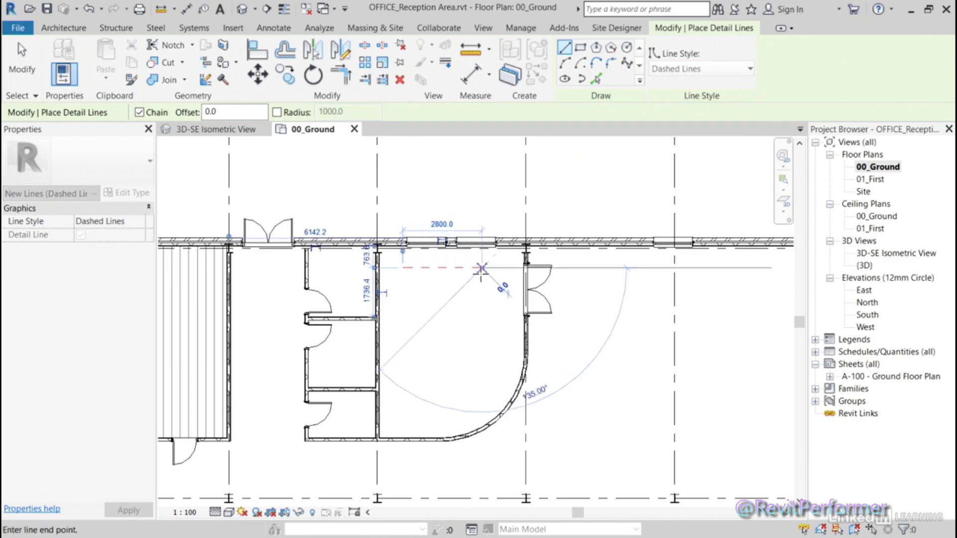
left_click(482, 339)
left_click(403, 339)
left_click(402, 268)
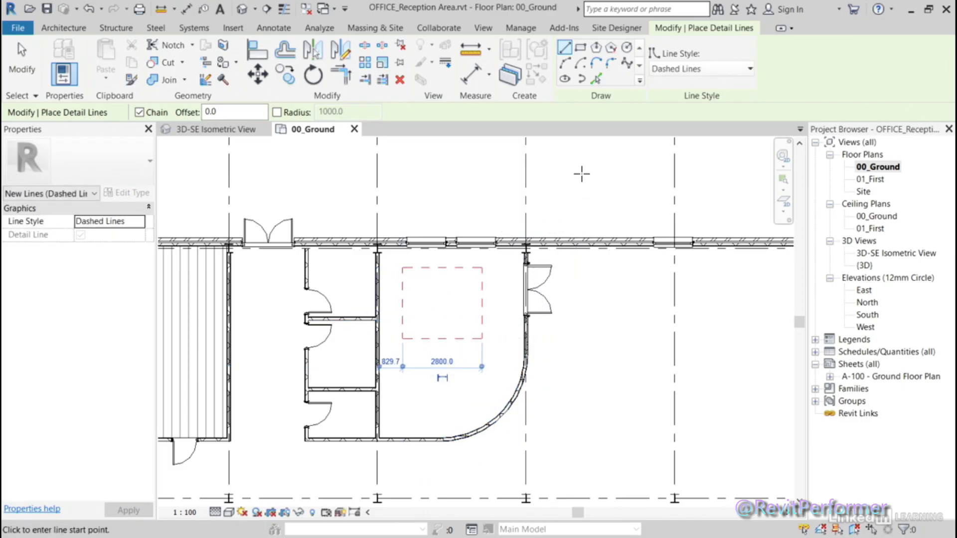
key("Escape")
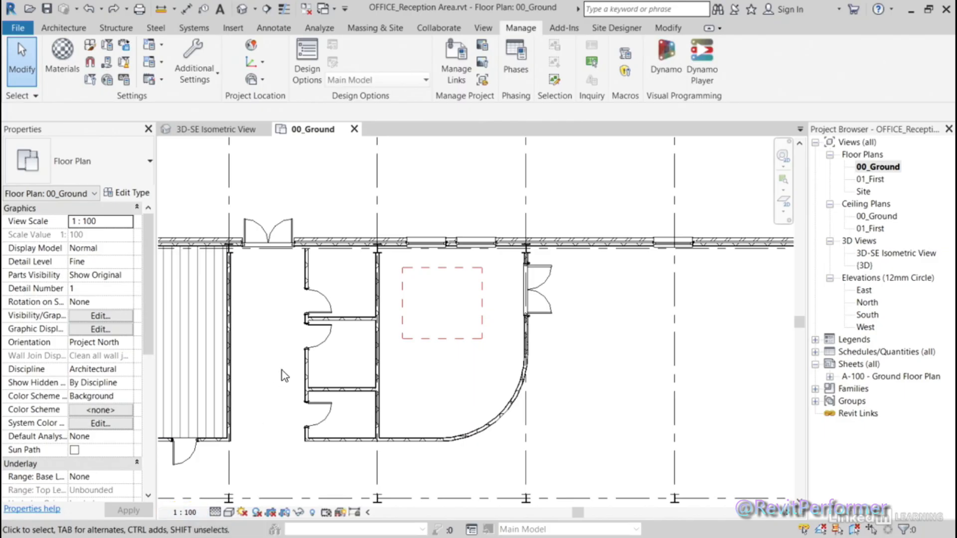
- Examine the model line weights table, checking the width of weight 1 at the 1:100 view scale
left_click(212, 79)
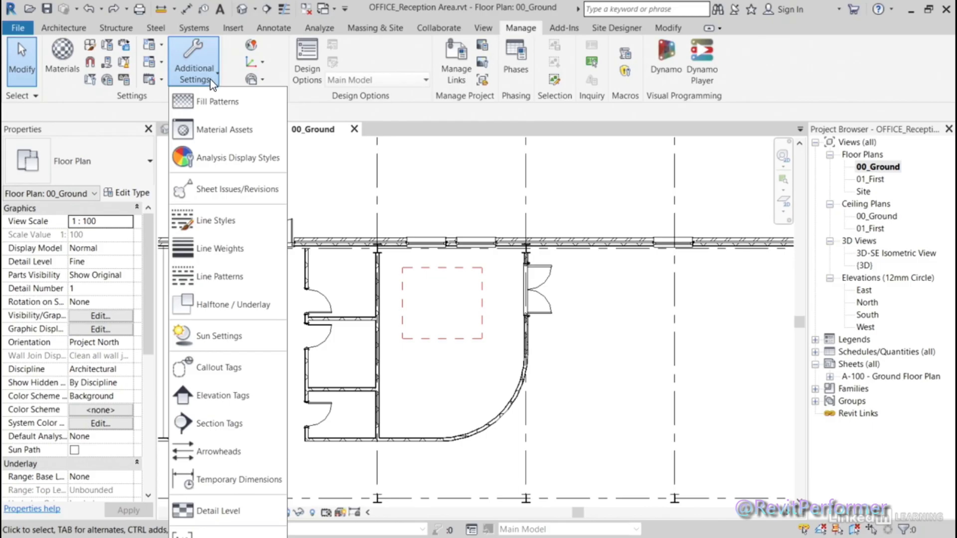
left_click(222, 258)
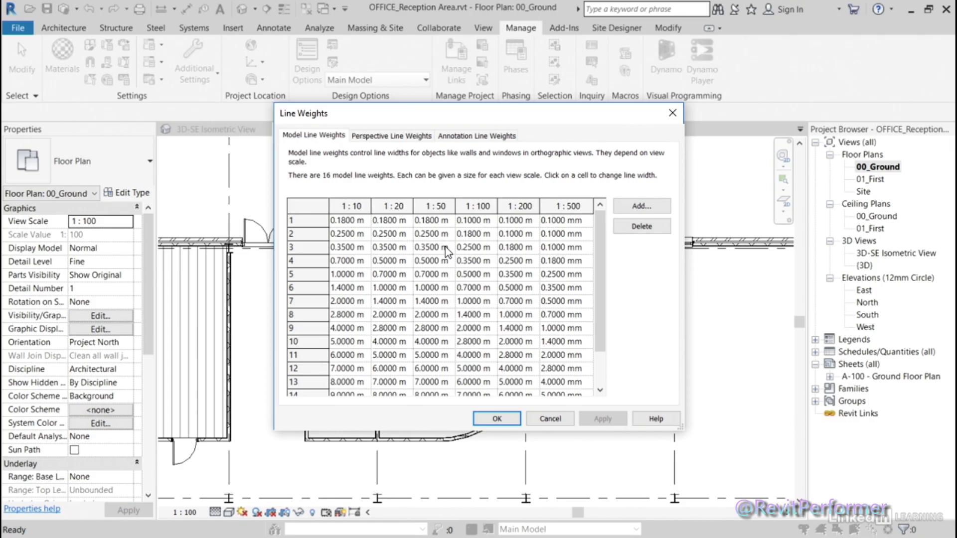
left_click(477, 221)
left_click(508, 418)
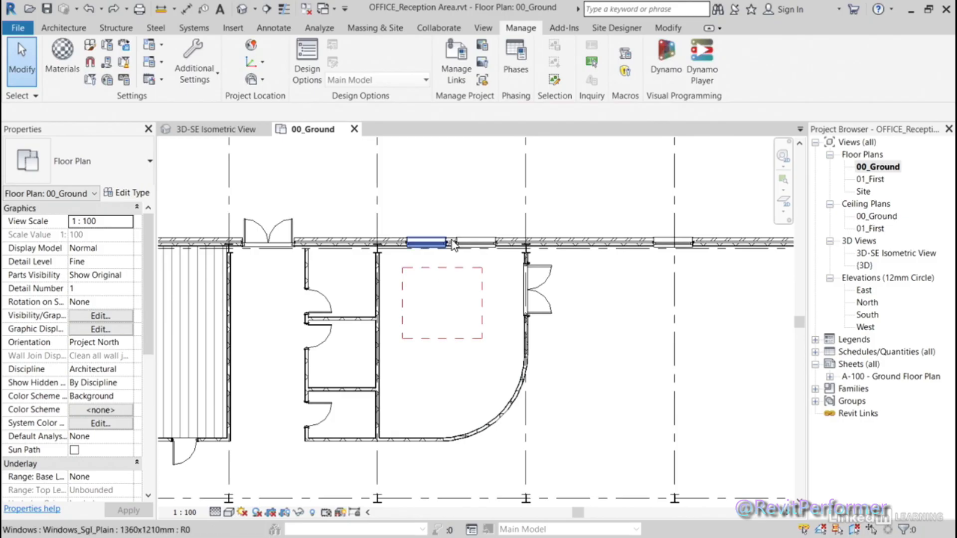
- Set the Dashed Lines style's projection line weight to 5 and apply the change
left_click(208, 73)
left_click(216, 221)
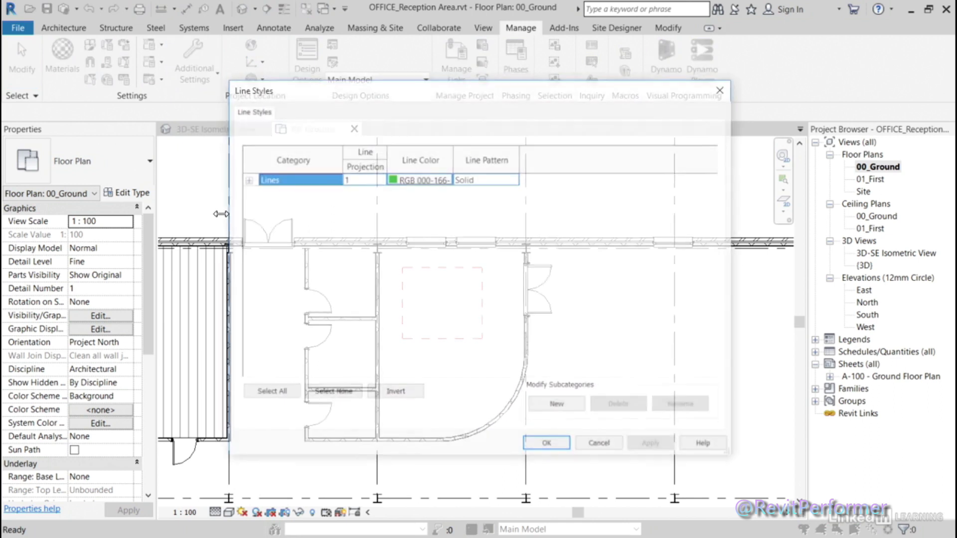
left_click(245, 178)
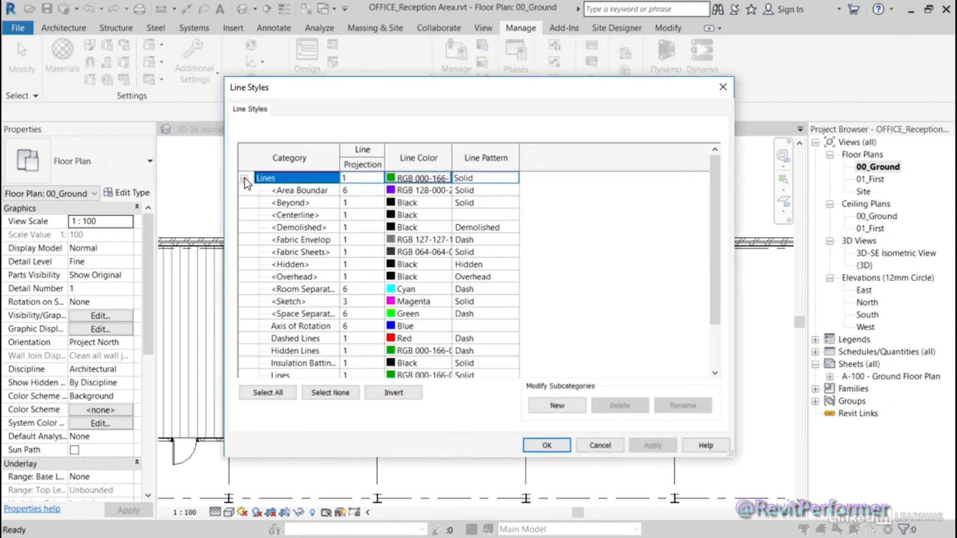
left_click(295, 338)
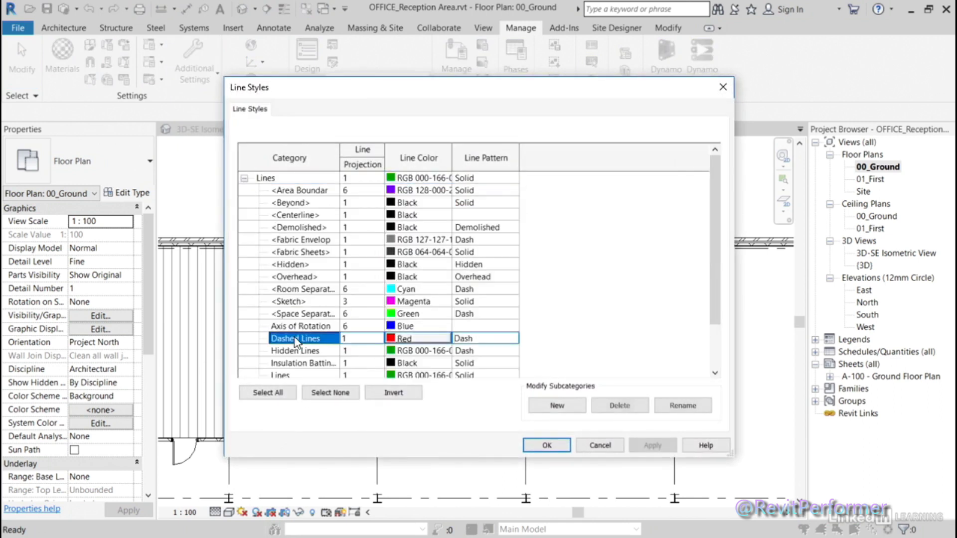
left_click(355, 339)
left_click(377, 338)
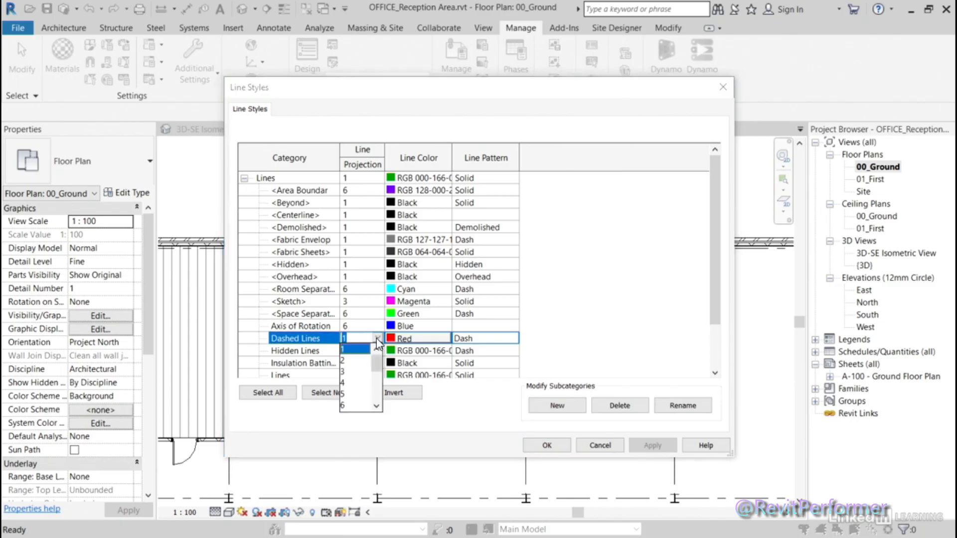
left_click(345, 394)
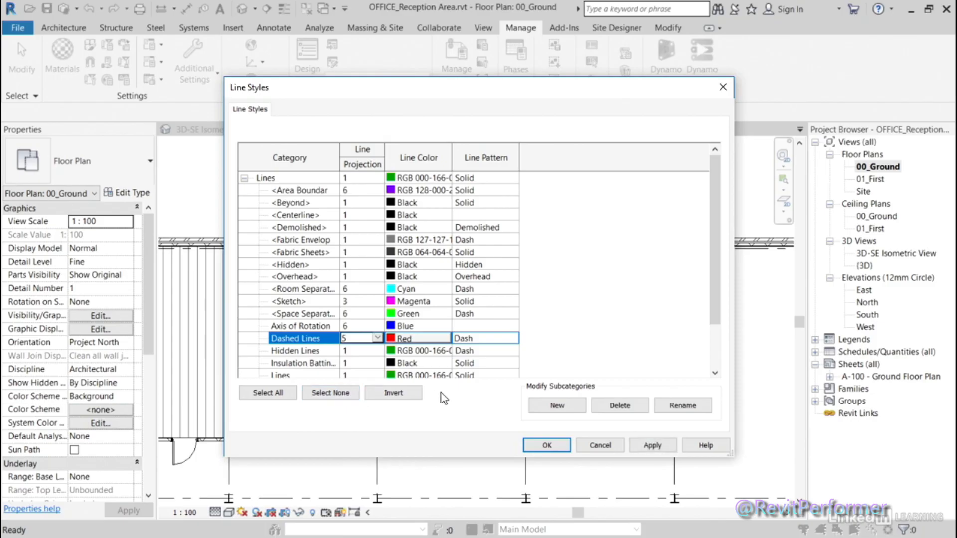
left_click(651, 445)
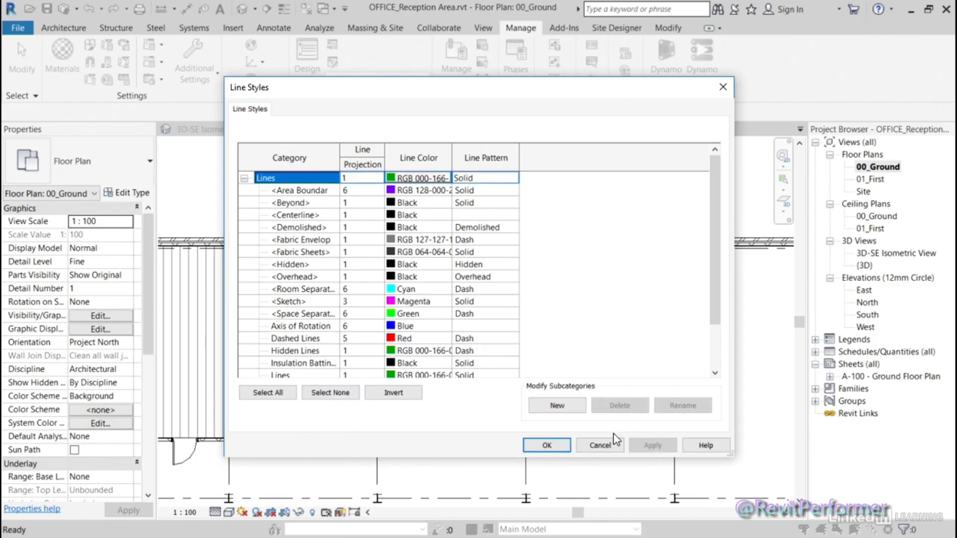
left_click(547, 445)
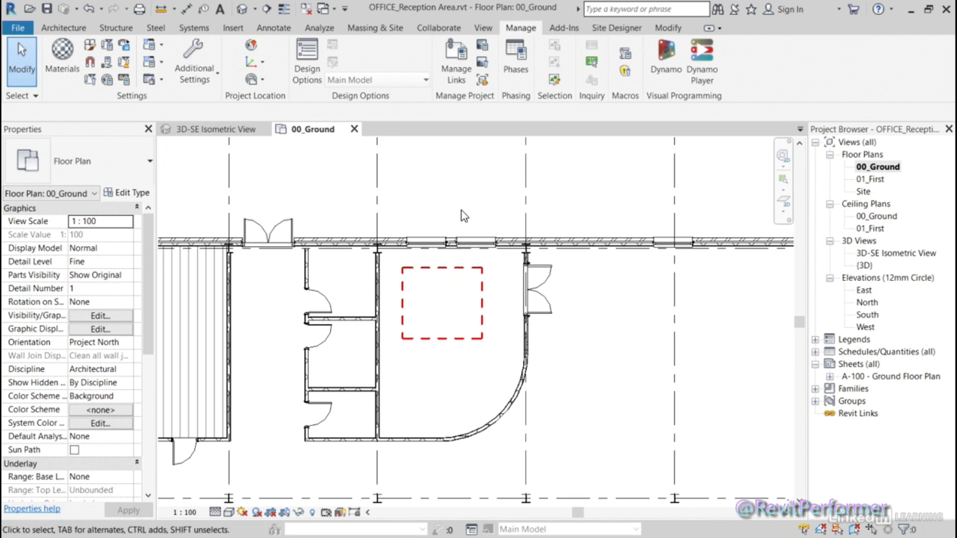
- Examine the dash and space lengths that define the Dash line pattern, leaving the pattern unedited
left_click(211, 81)
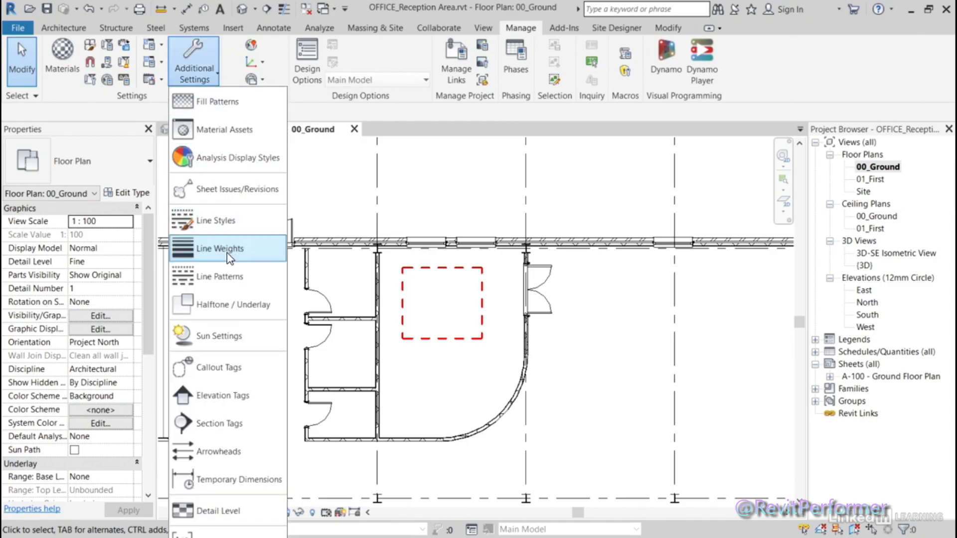
left_click(227, 277)
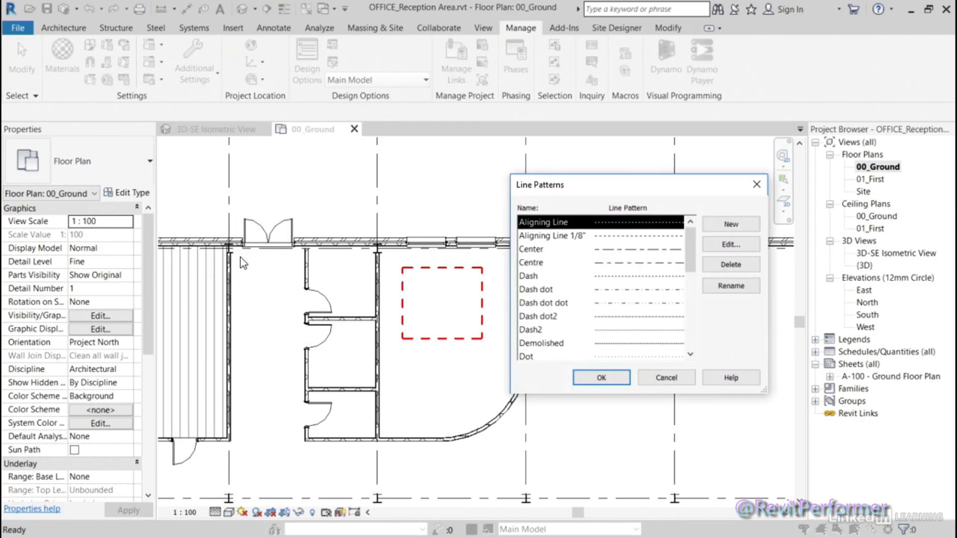
left_click_drag(610, 188, 614, 96)
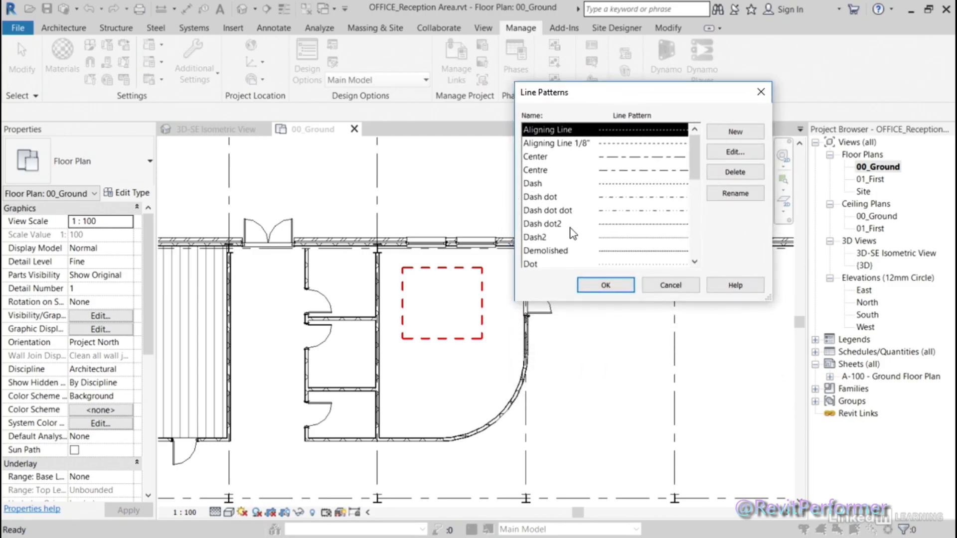
left_click(539, 184)
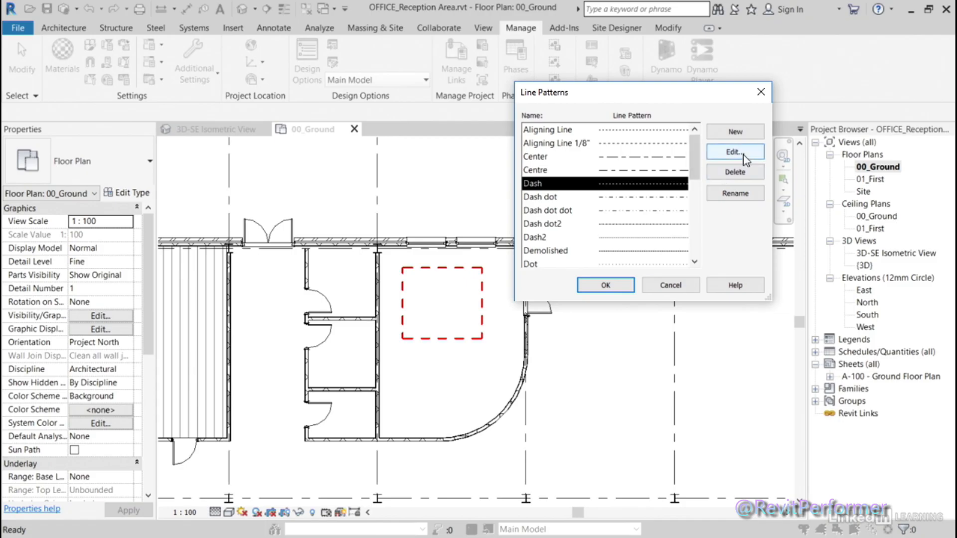
left_click(724, 154)
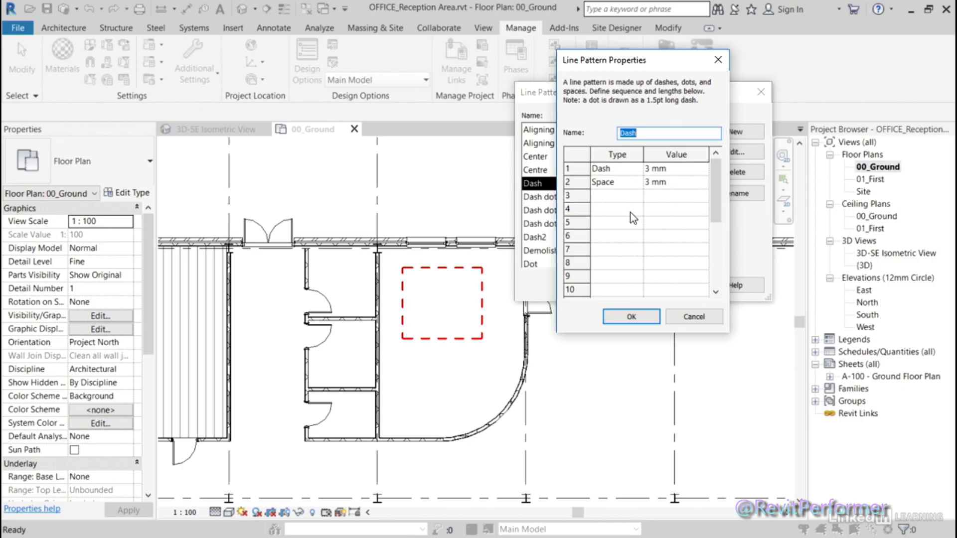
left_click(696, 319)
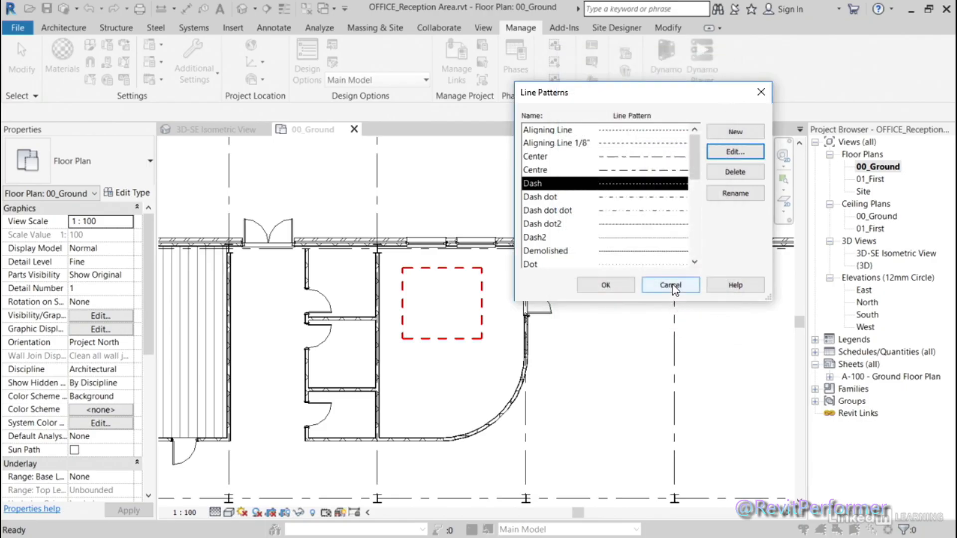
left_click(673, 286)
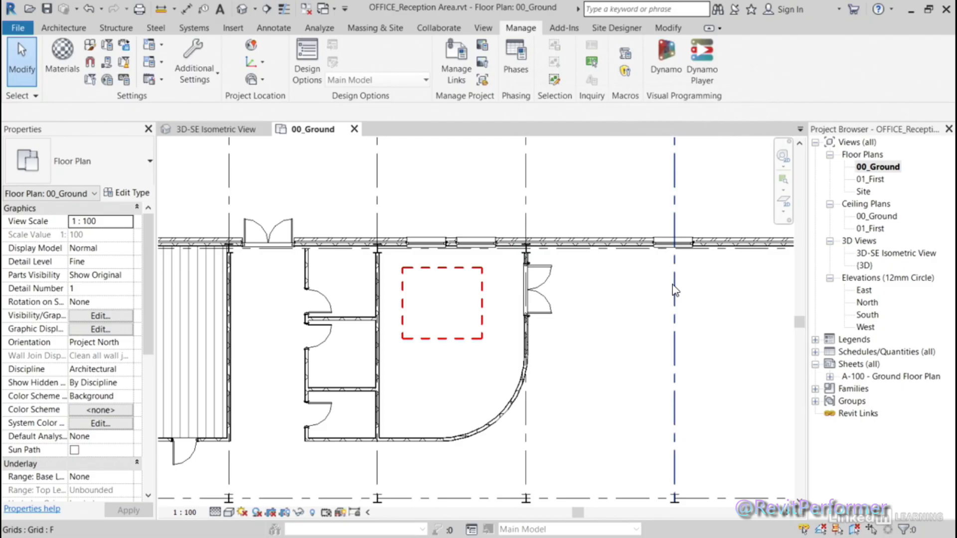
- Change the Dashed Lines style's line pattern to Dash dot and apply it to the rectangle in the plan
left_click(195, 74)
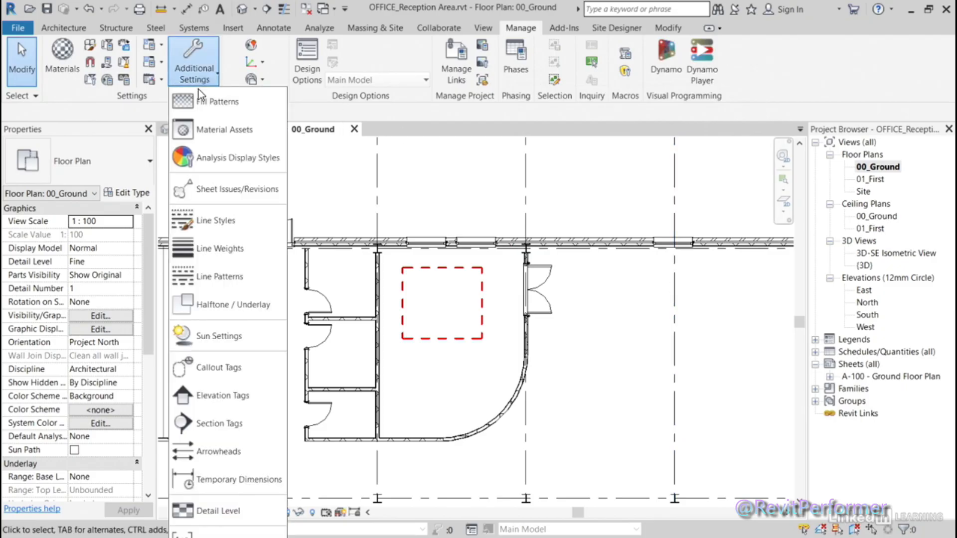
left_click(218, 224)
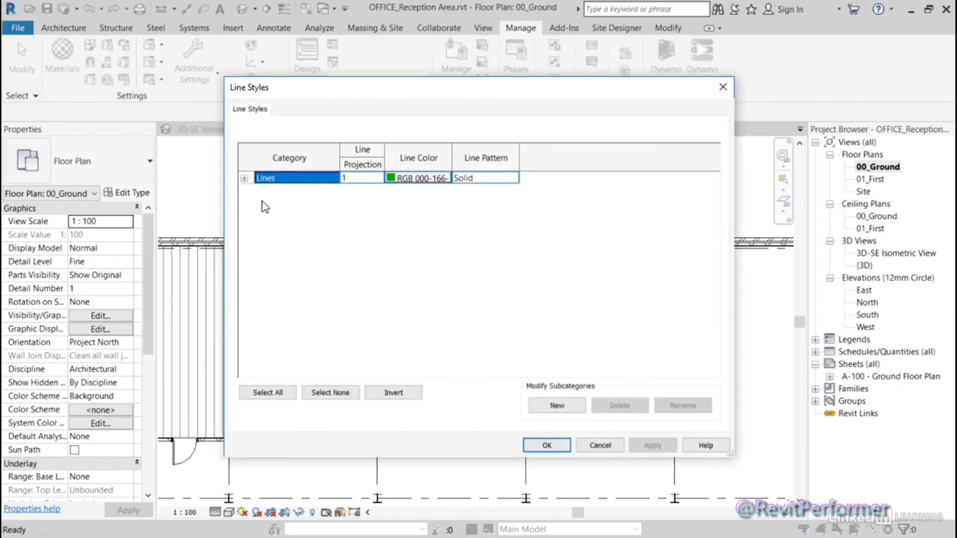
left_click(245, 178)
left_click(296, 339)
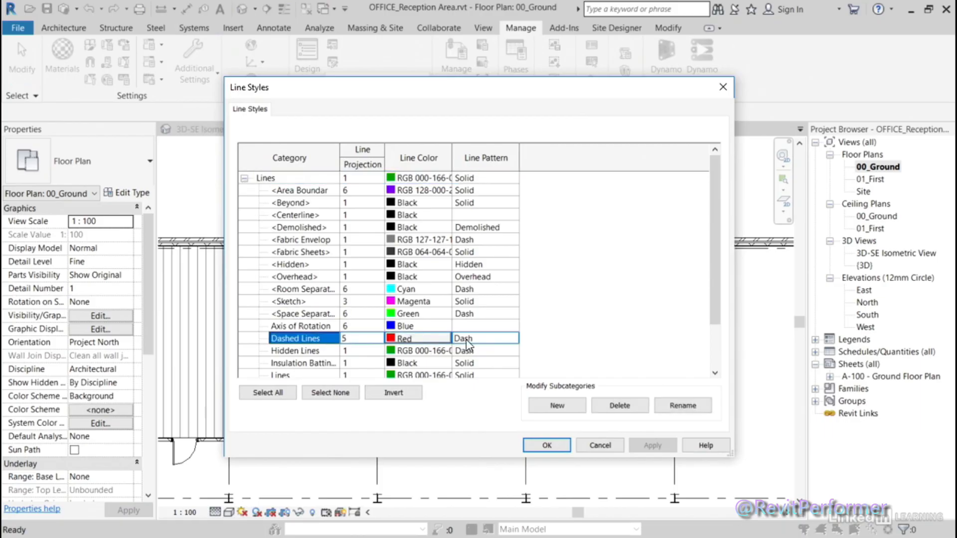
left_click(494, 339)
left_click(513, 339)
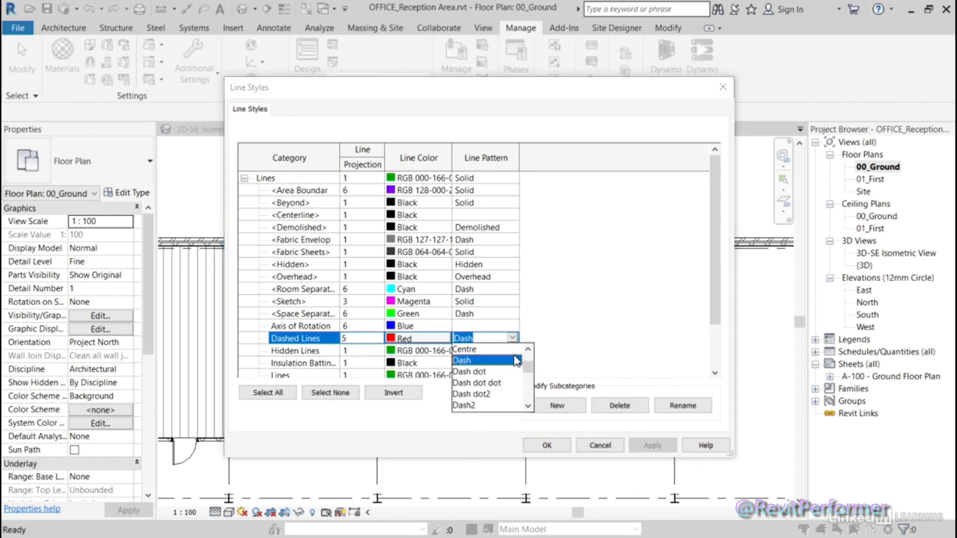
left_click(476, 372)
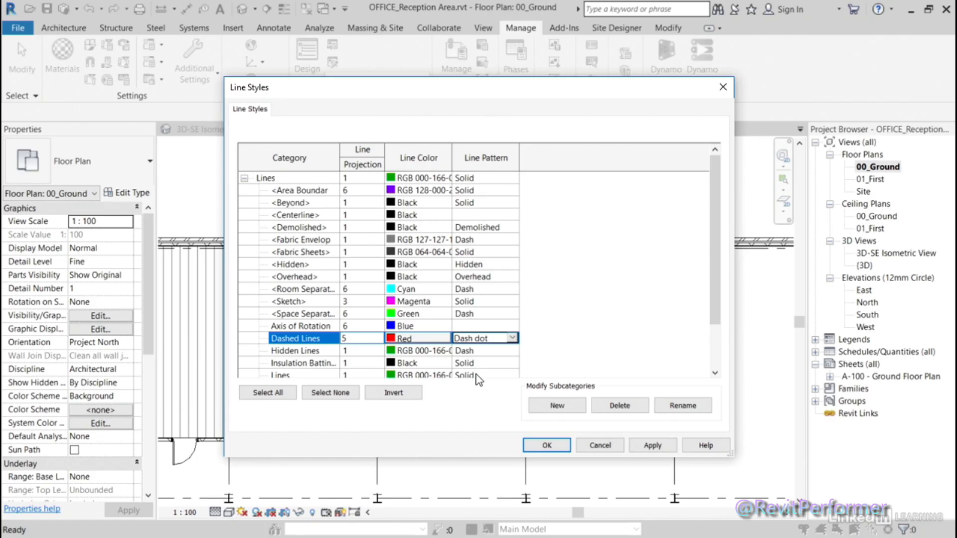
left_click(660, 446)
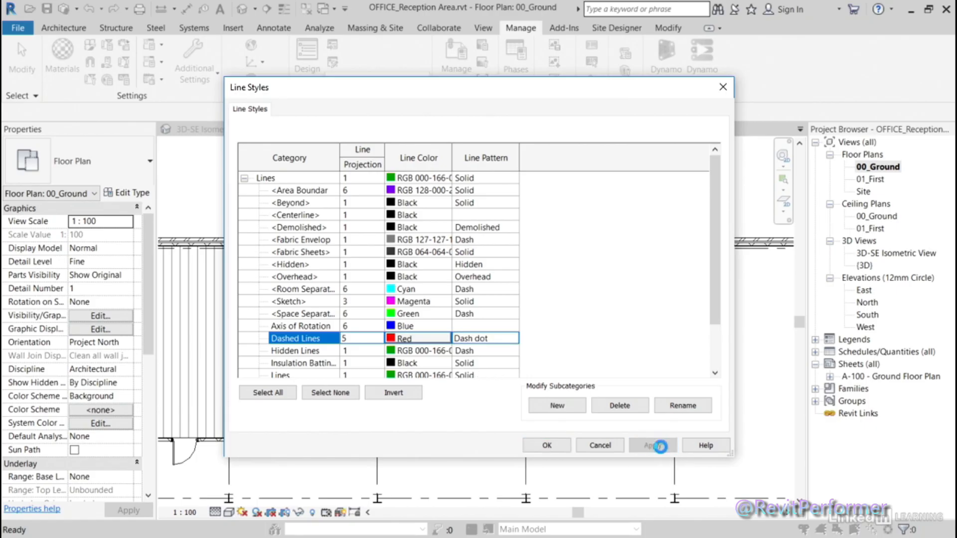
left_click(548, 445)
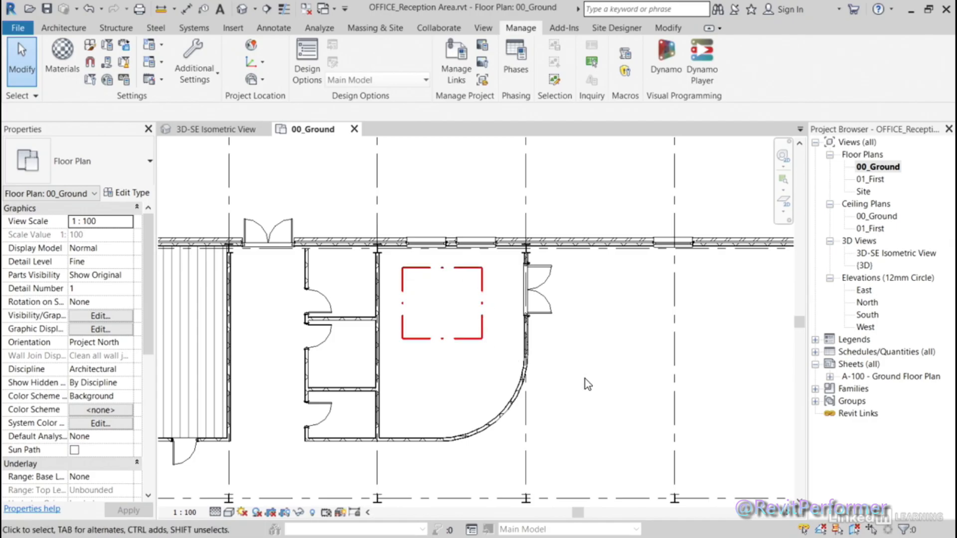
- Set the Dashed Lines style's line pattern back to Dash and apply the change
left_click(202, 80)
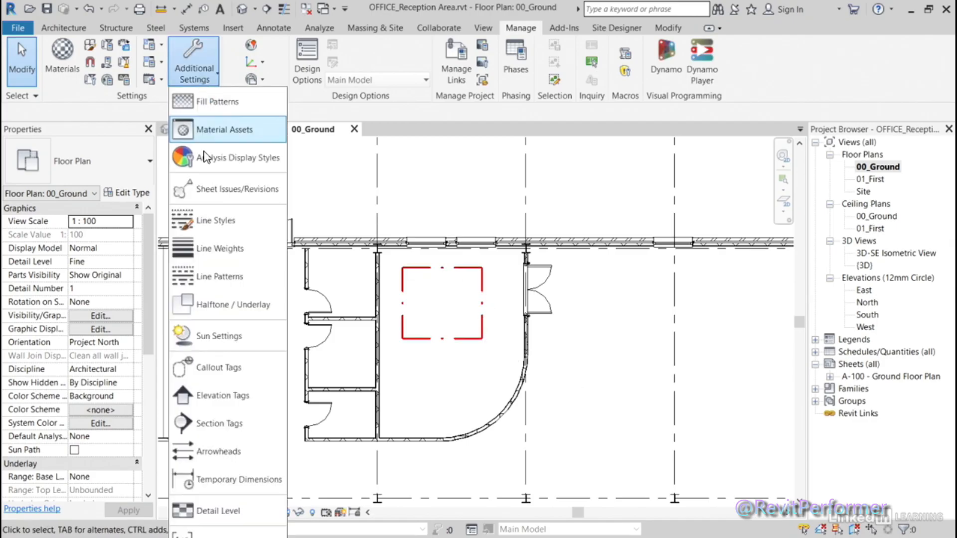
left_click(211, 223)
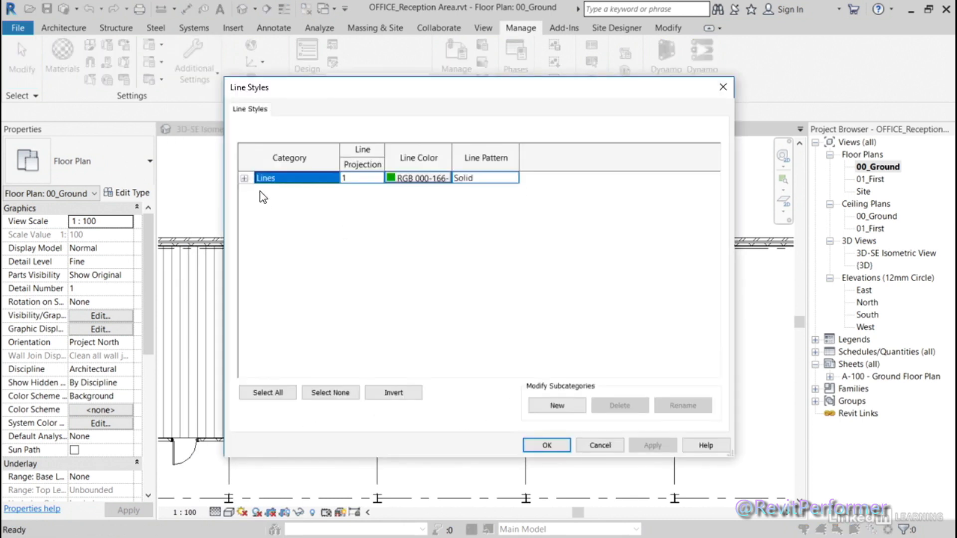
left_click(245, 178)
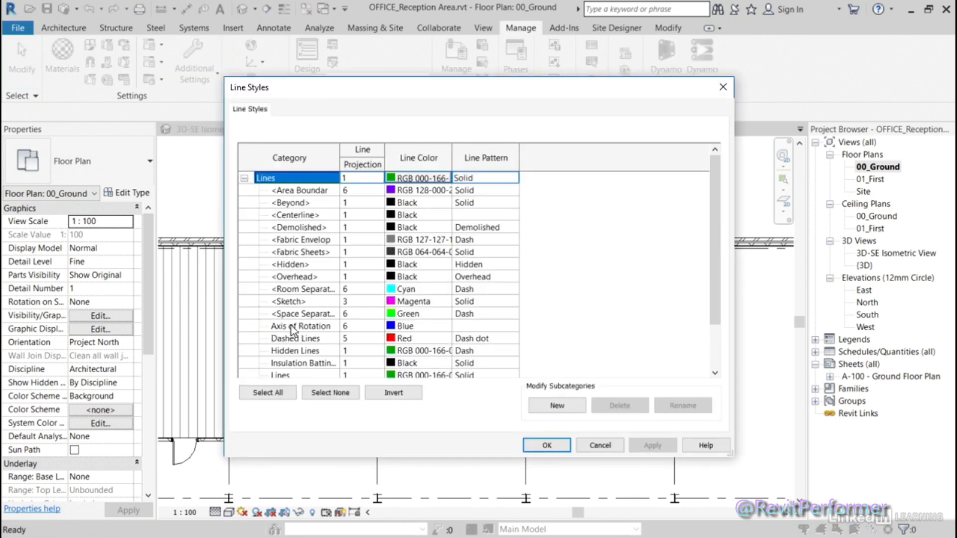
left_click(308, 341)
left_click(474, 339)
left_click(513, 339)
left_click(480, 352)
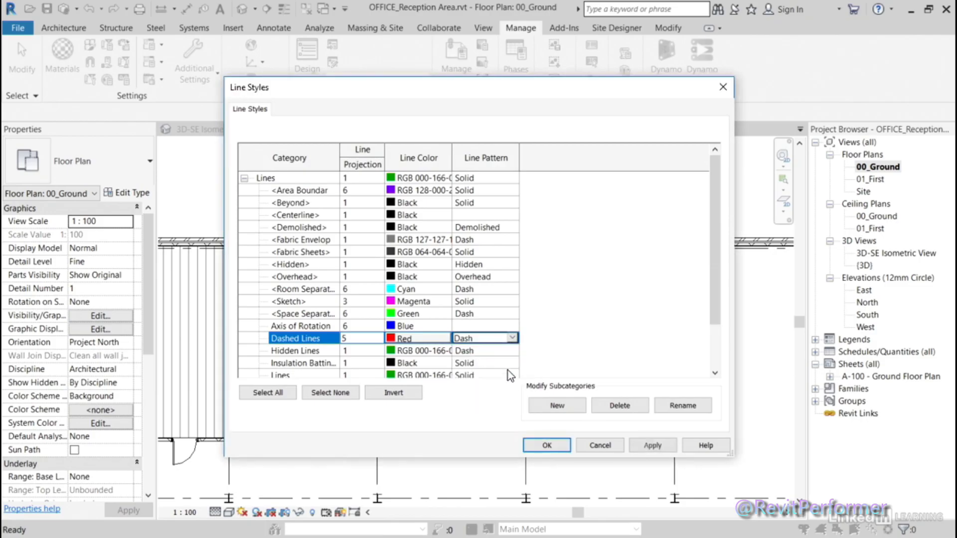
left_click(650, 446)
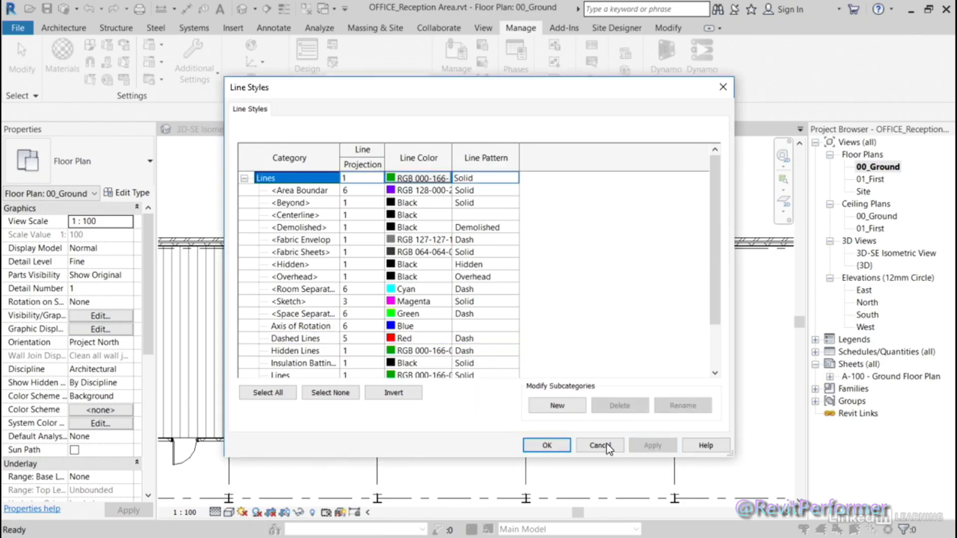
left_click(550, 445)
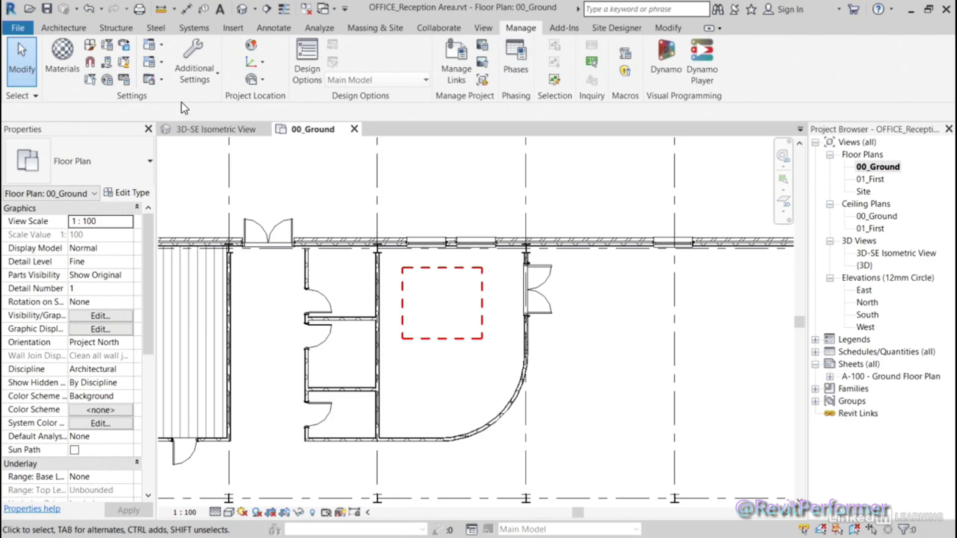
- Examine the Halftone/Underlay settings, checking the available weight and pattern overrides and the halftone brightness, and keep the existing options
left_click(215, 79)
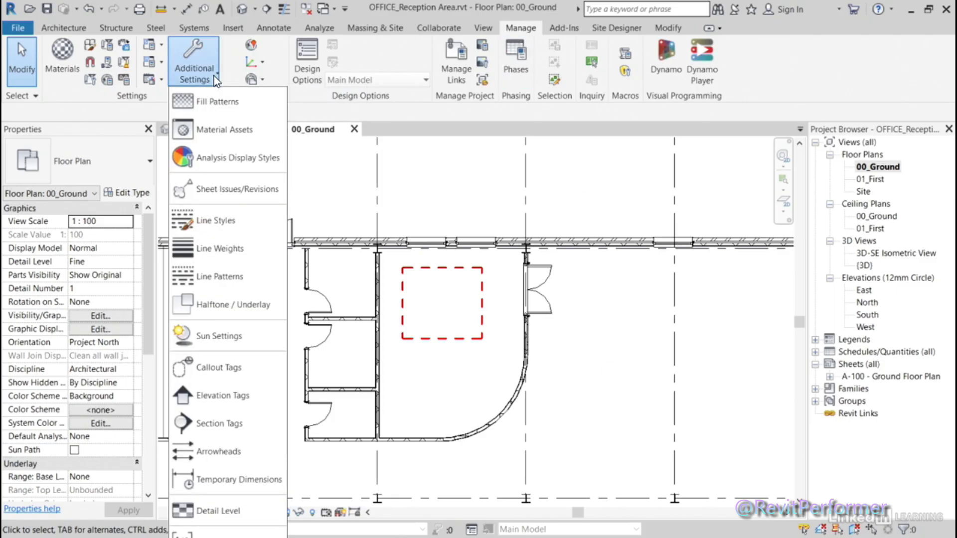
left_click(204, 309)
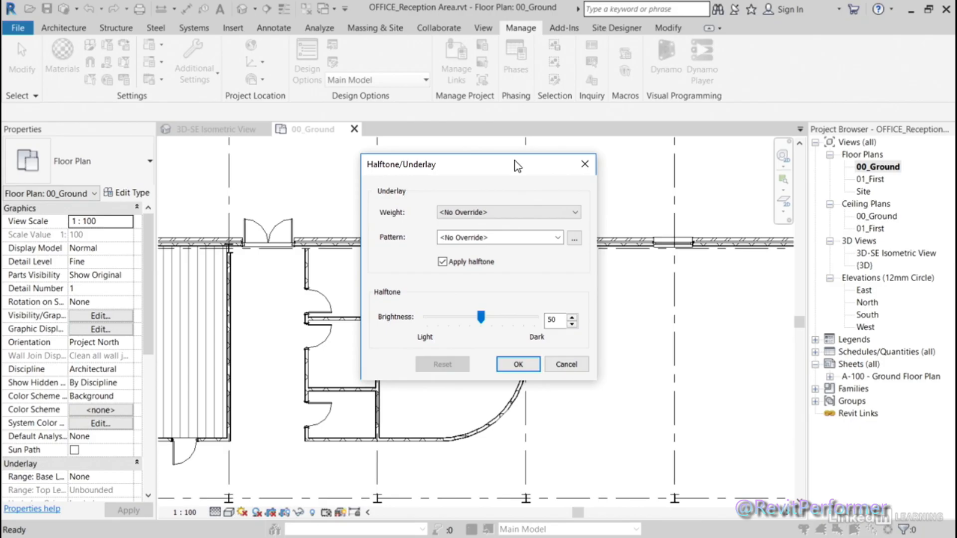
left_click(576, 213)
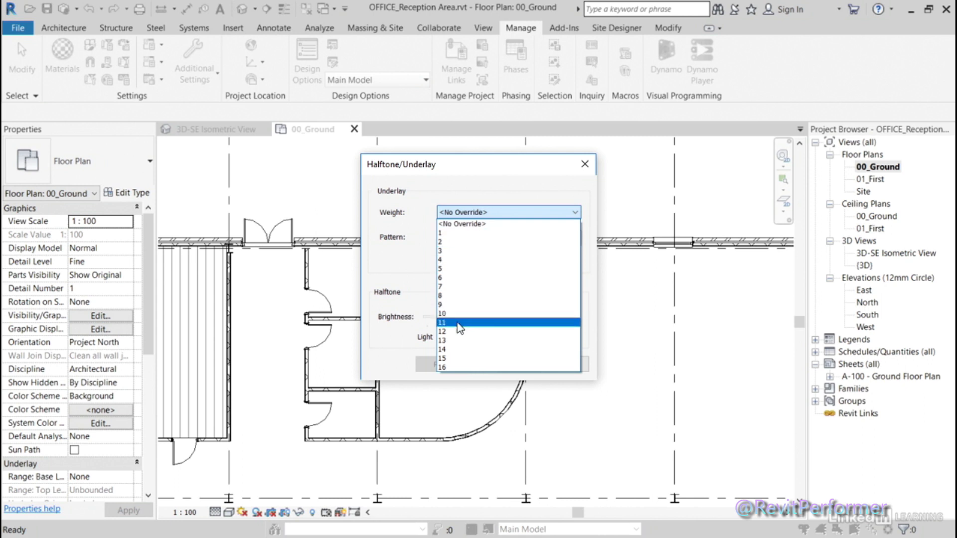
left_click(473, 224)
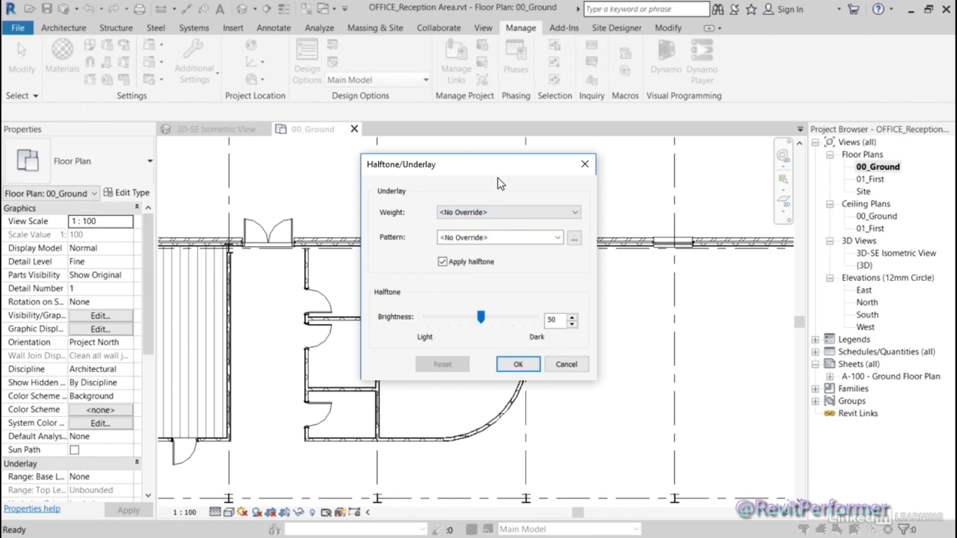
left_click(558, 238)
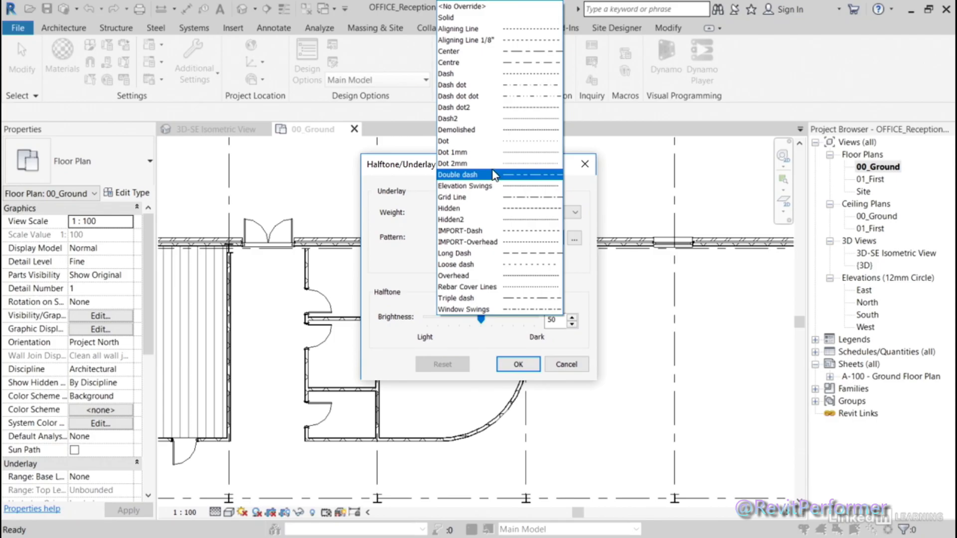
left_click(581, 140)
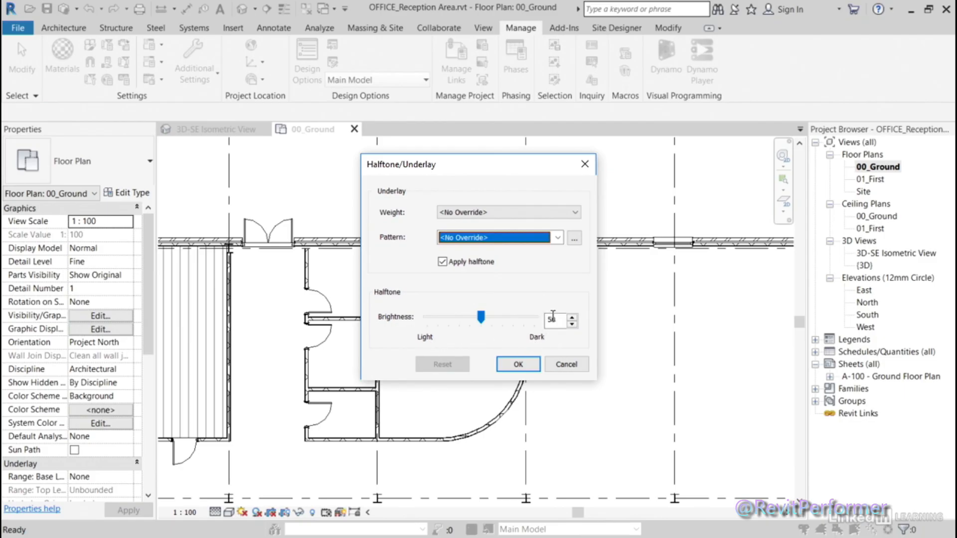
left_click(518, 364)
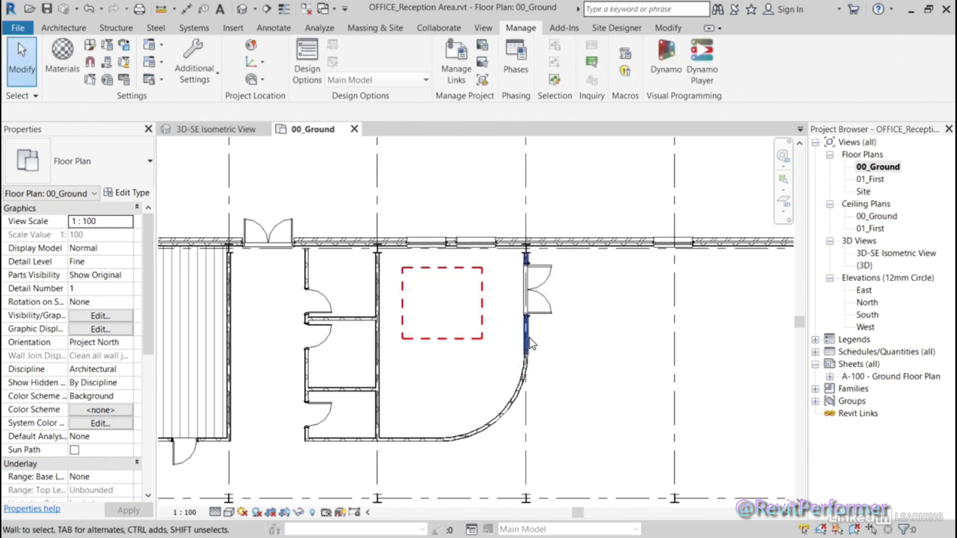
- Override the wall category's graphics in the 00_Ground view with Halftone, starting from the long exterior wall
left_click(597, 242)
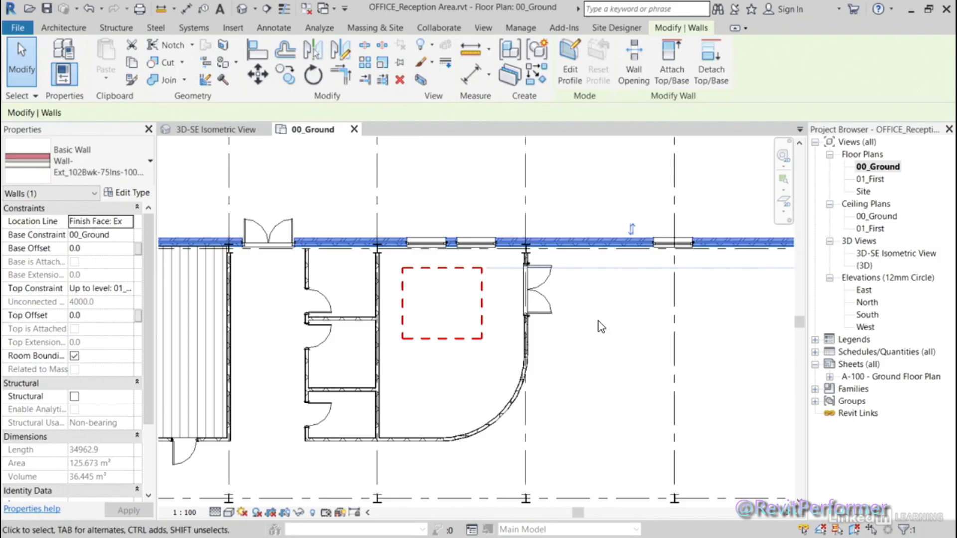
right_click(432, 172)
mouse_move(501, 276)
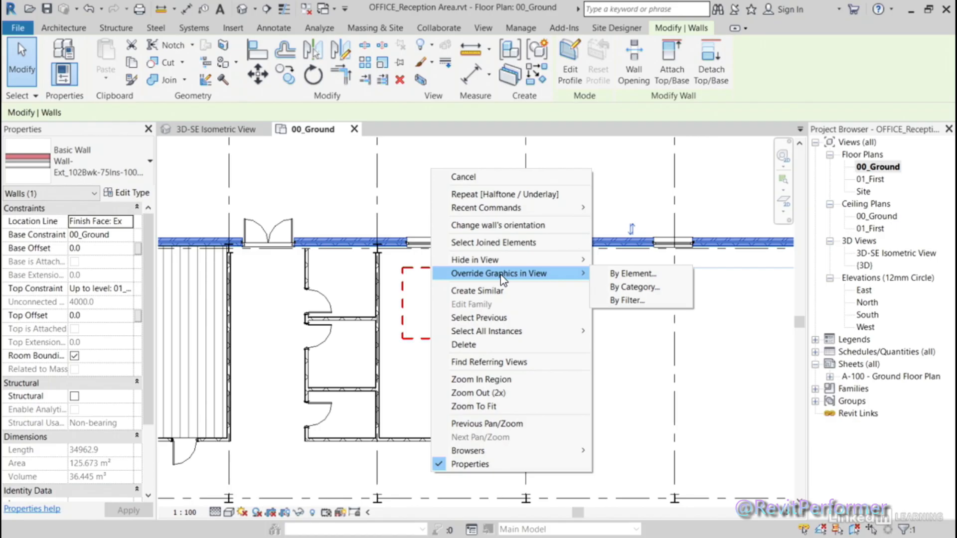
left_click(617, 288)
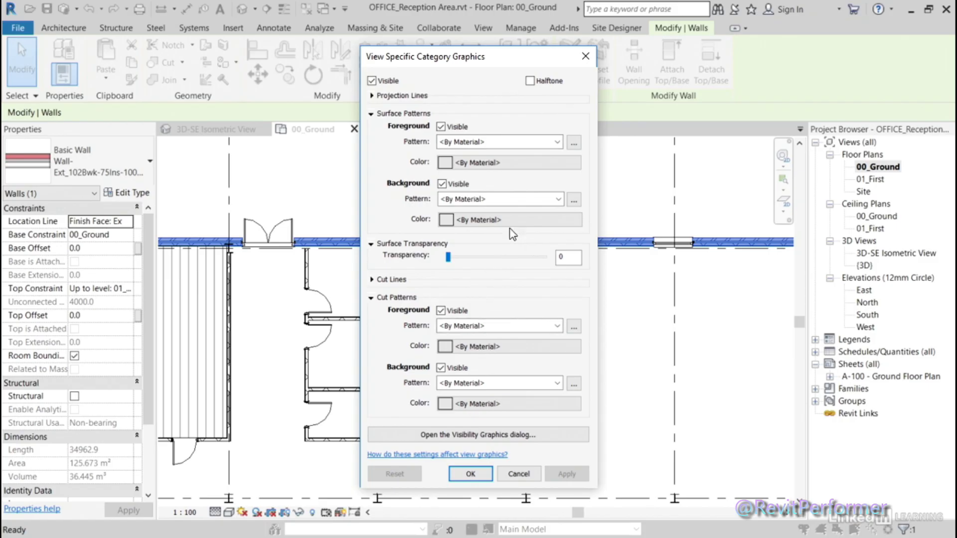
left_click(530, 80)
left_click(565, 474)
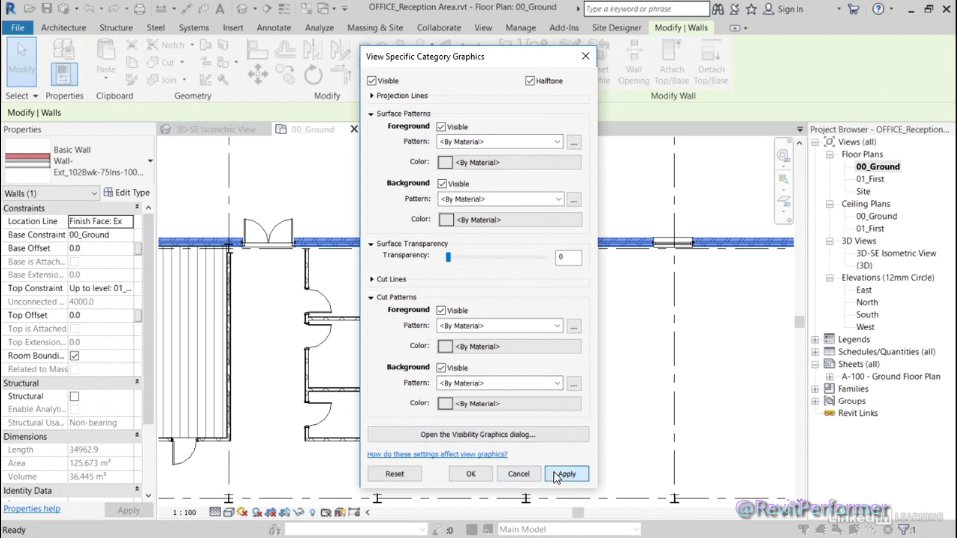
left_click(474, 474)
scroll(603, 299, "down", 4)
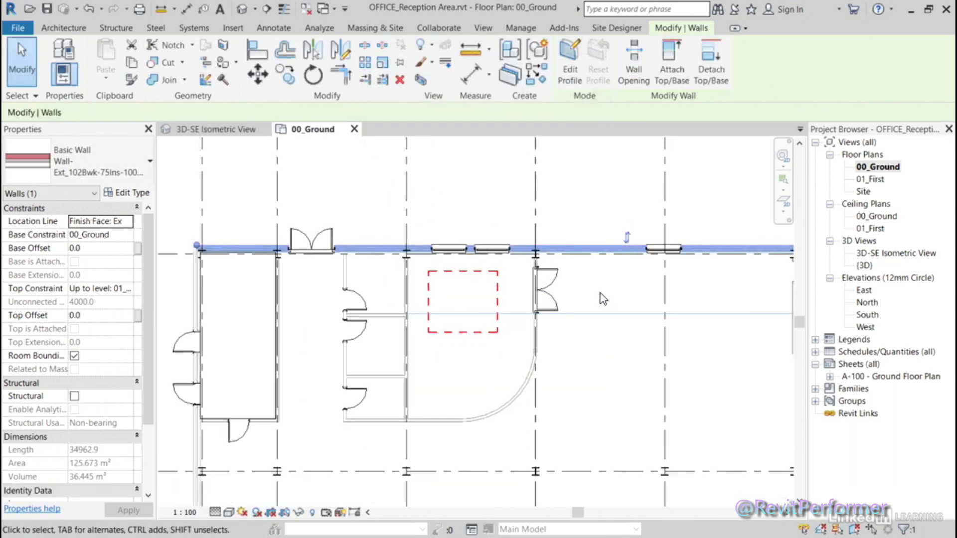
middle_click_drag(601, 374, 450, 313)
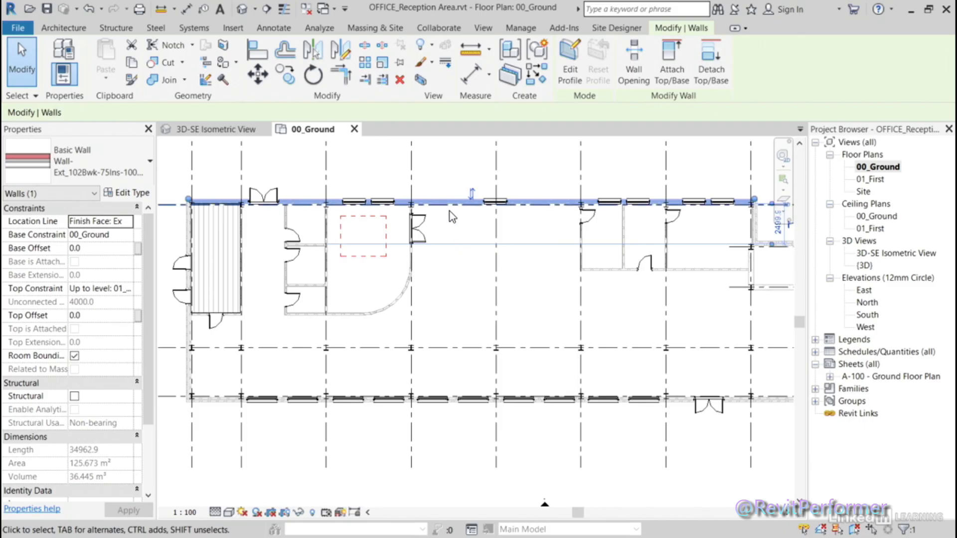
- Remove the Halftone override from the wall category in the 00_Ground view and deselect the exterior wall
right_click(443, 233)
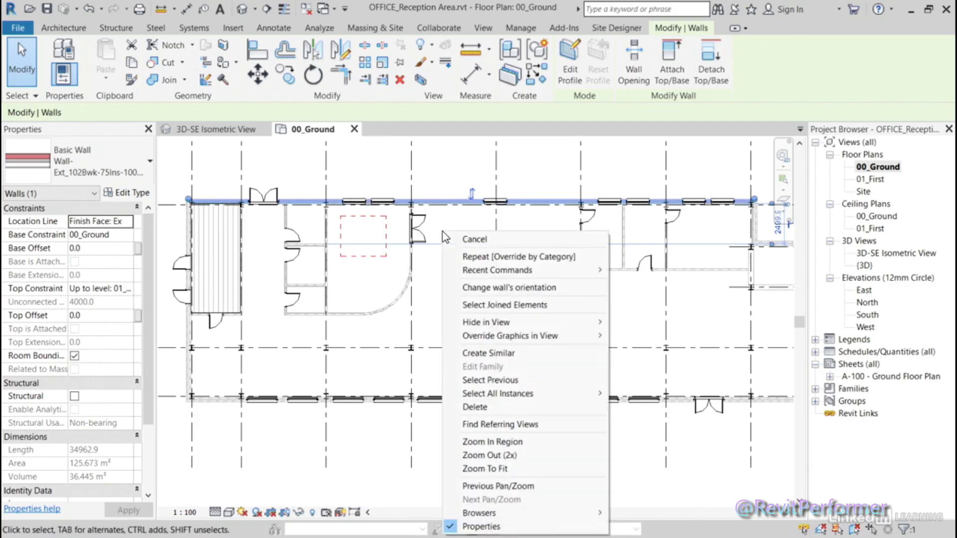
mouse_move(526, 344)
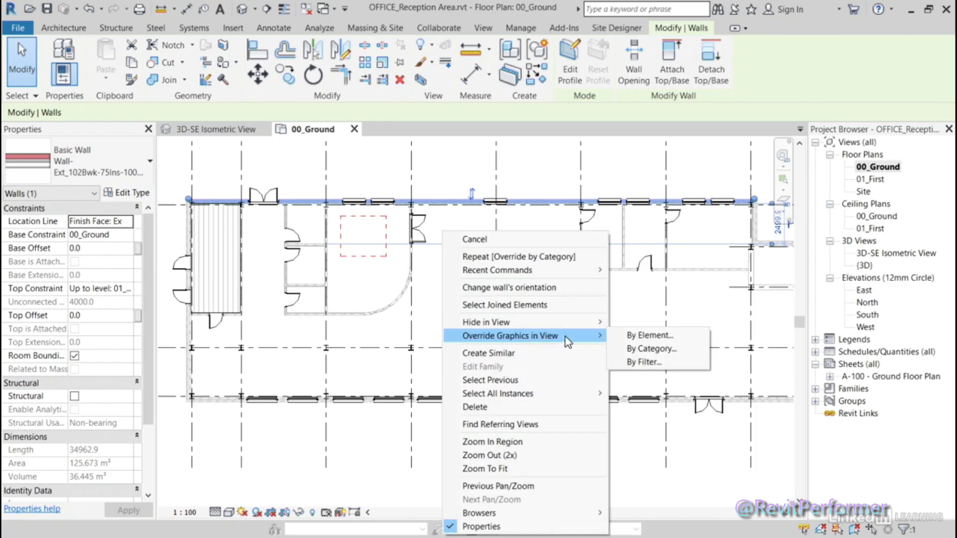
left_click(641, 350)
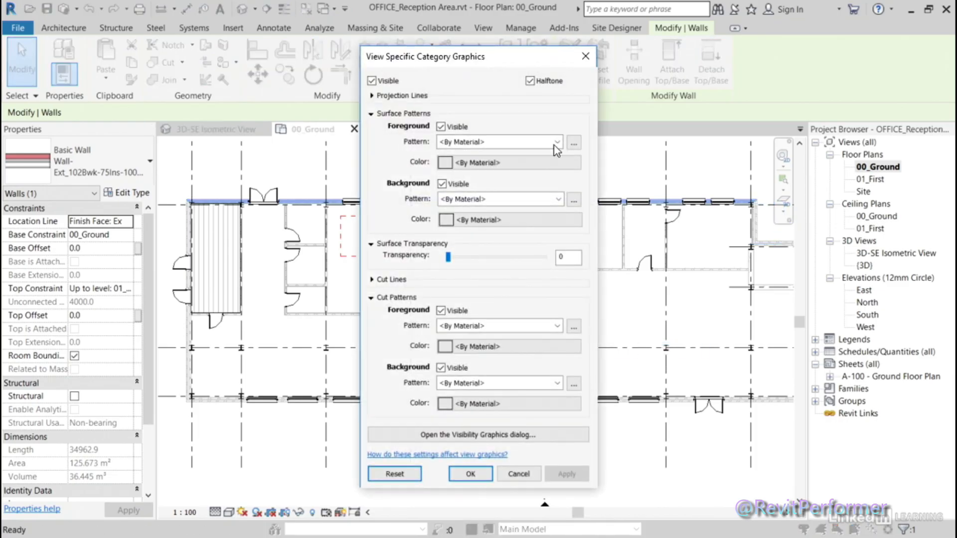
left_click(530, 81)
left_click(531, 81)
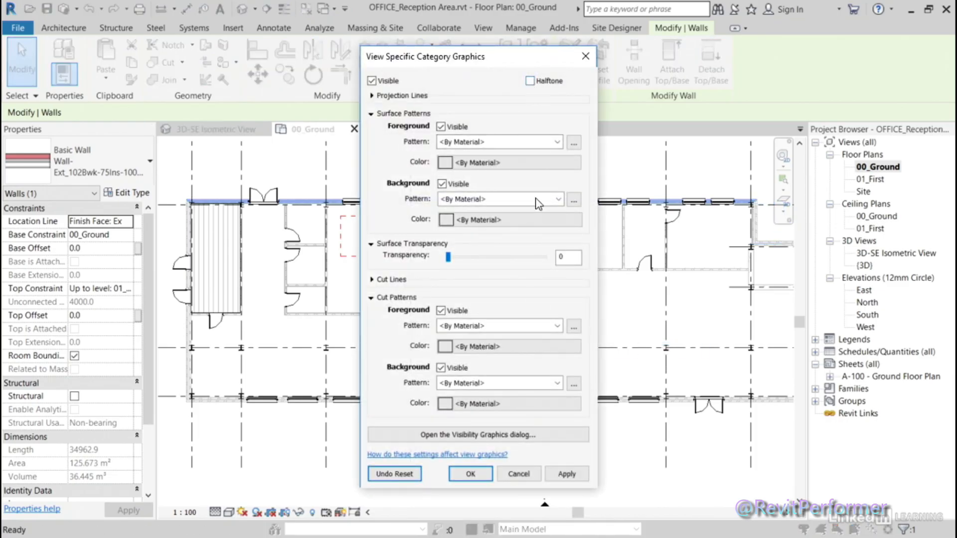
left_click(572, 478)
left_click(461, 473)
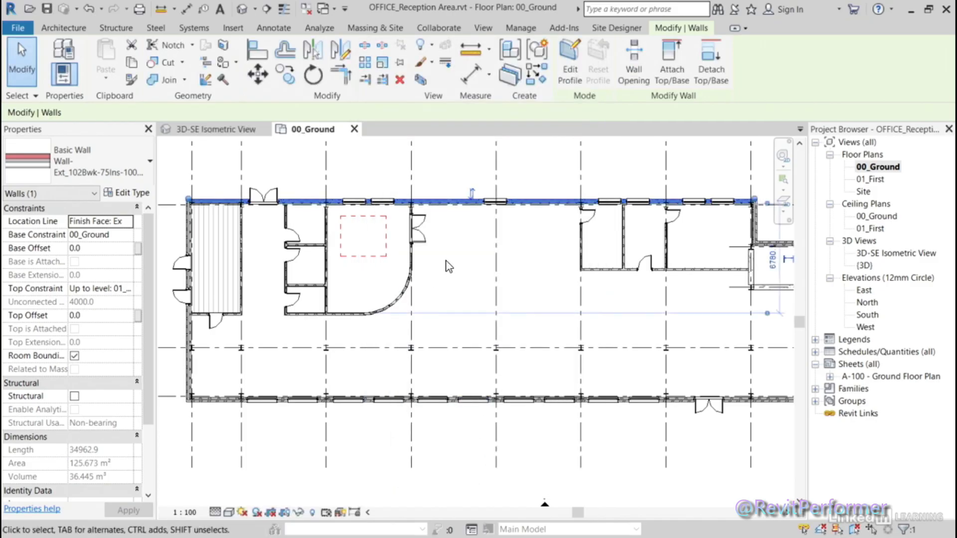
key("Escape")
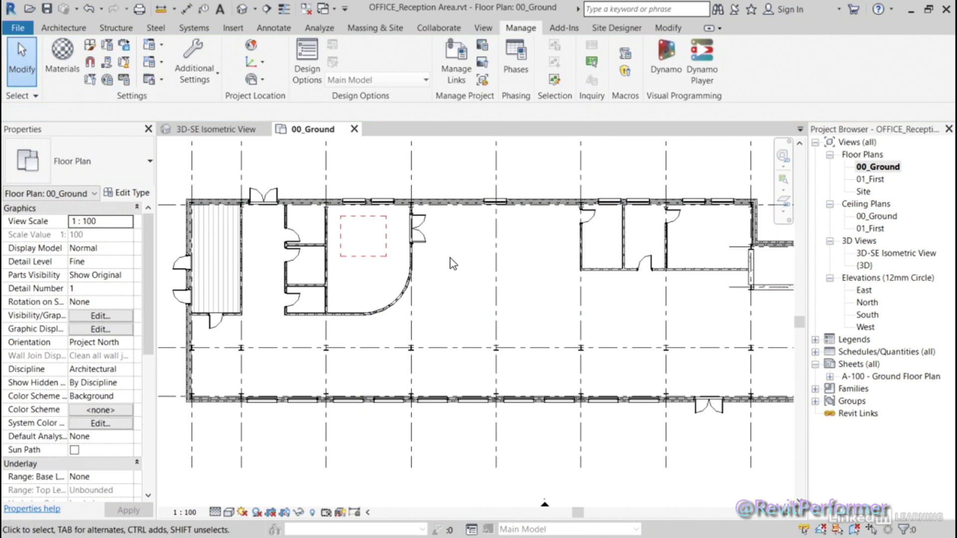
scroll(453, 266, "down", 1)
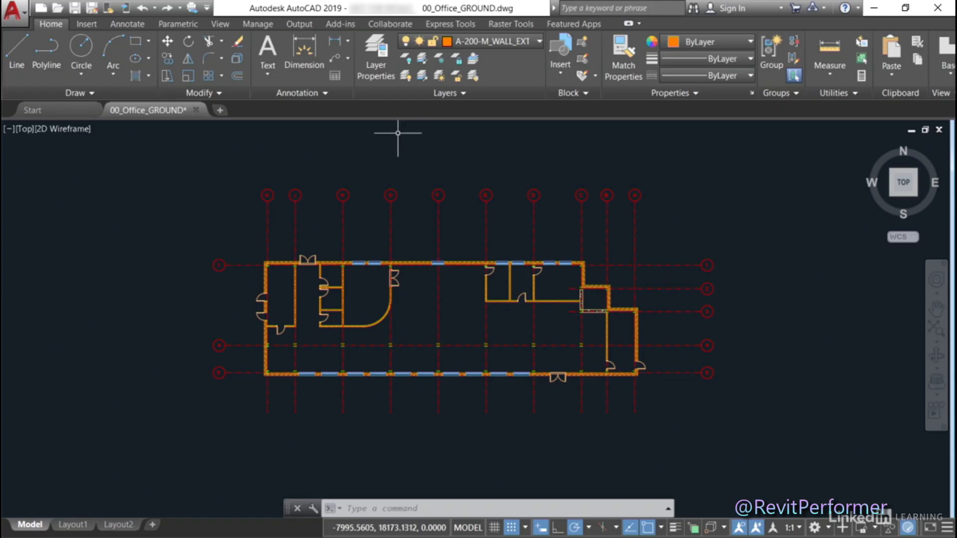
- In AutoCAD, open linetype loading for the Z-030-M_GRID layer and choose acadiso.lin as the linetype source file
left_click(375, 72)
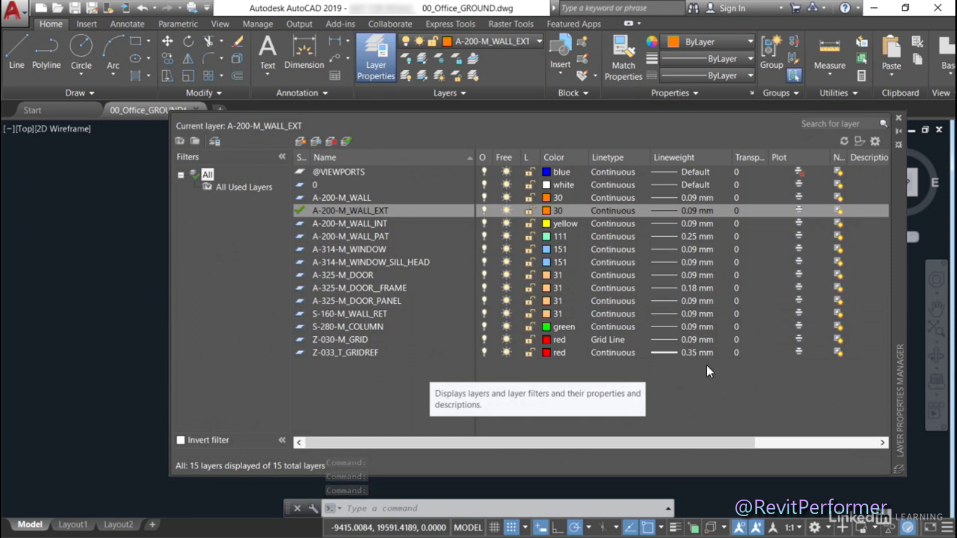
left_click(611, 339)
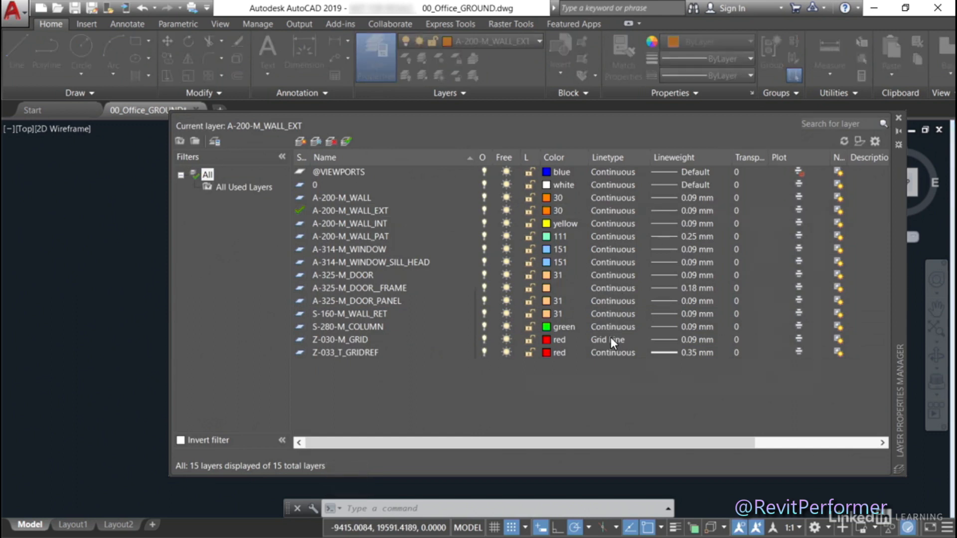
left_click(694, 382)
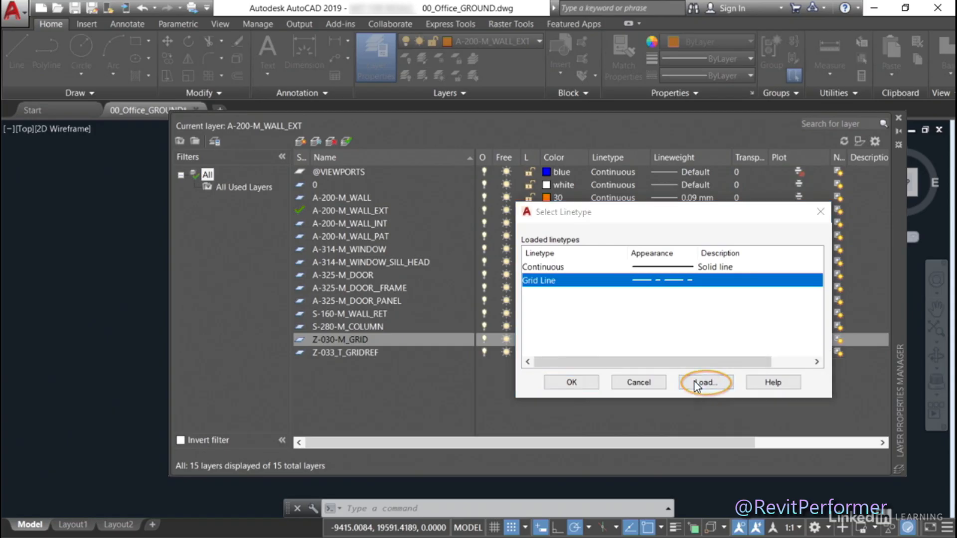
left_click_drag(425, 209, 339, 151)
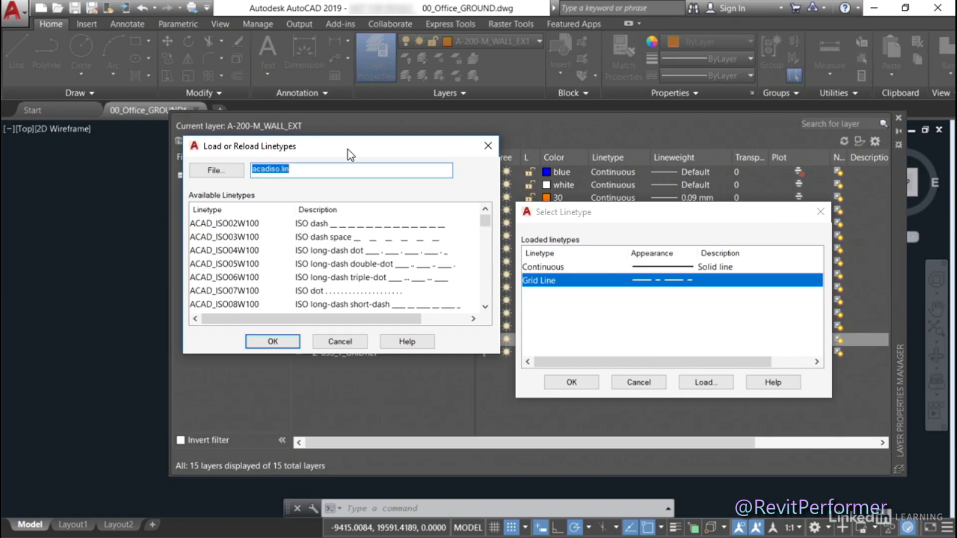
left_click(216, 170)
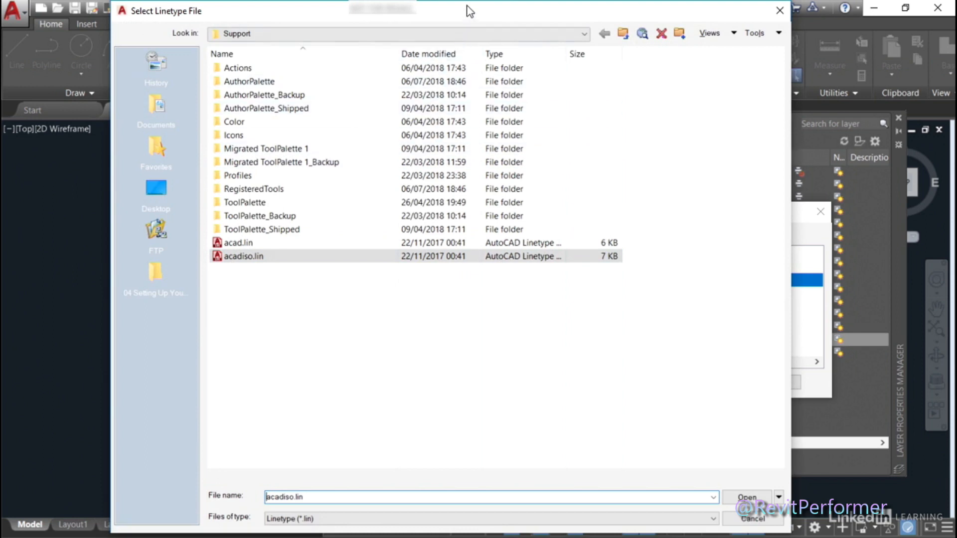
left_click_drag(465, 1, 449, 198)
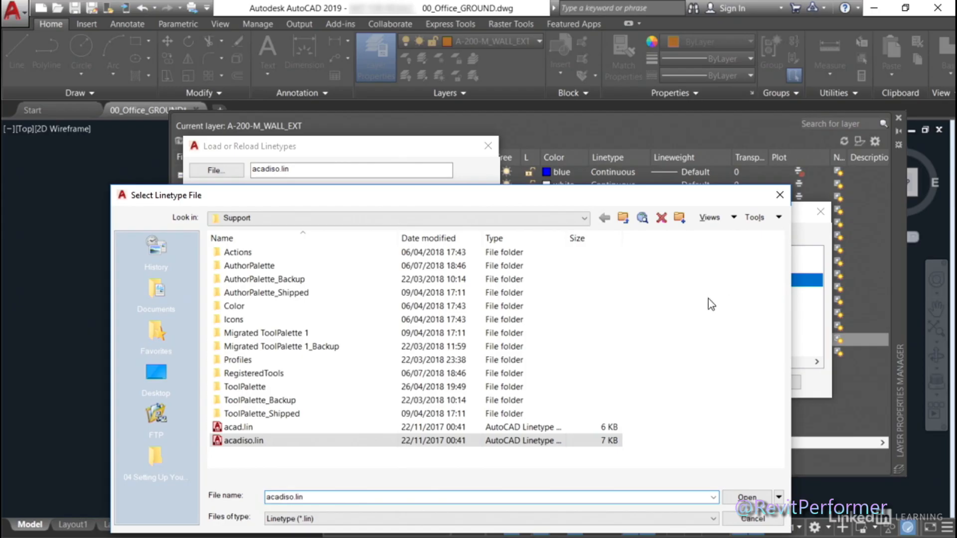
left_click_drag(538, 197, 478, 59)
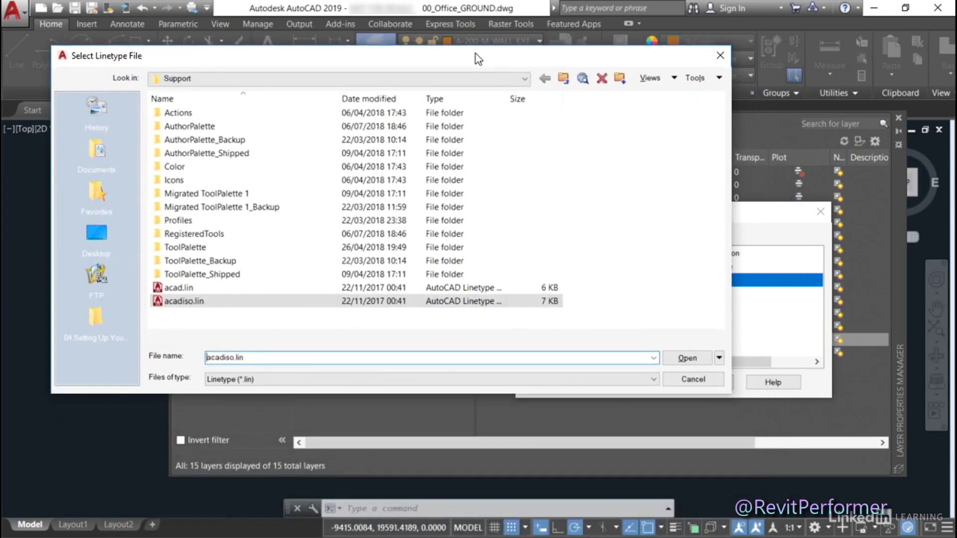
double_click(187, 304)
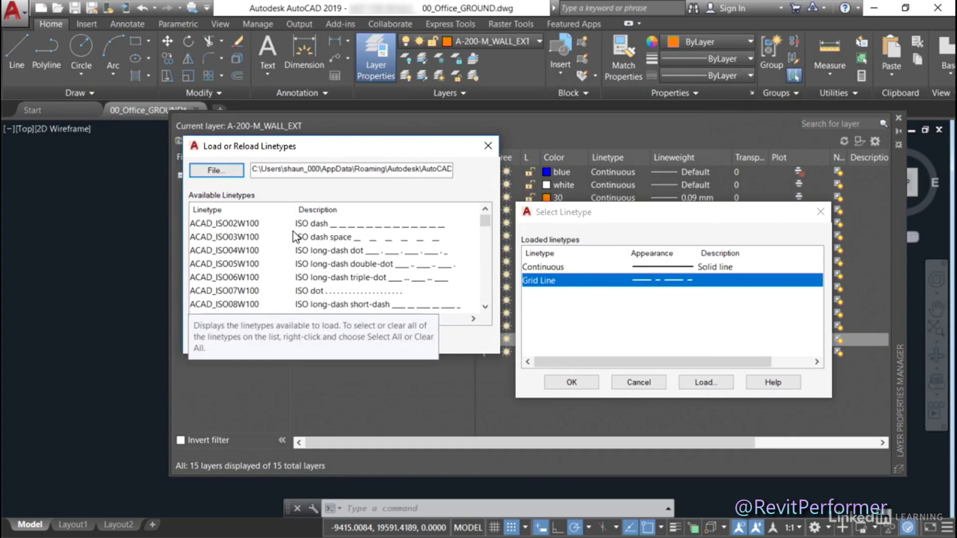
- Examine the border, center, dash dot and dashed definitions of acadiso.lin in Notepad, keeping Grid Line as the Z-030-M_GRID layer's linetype
left_click(220, 172)
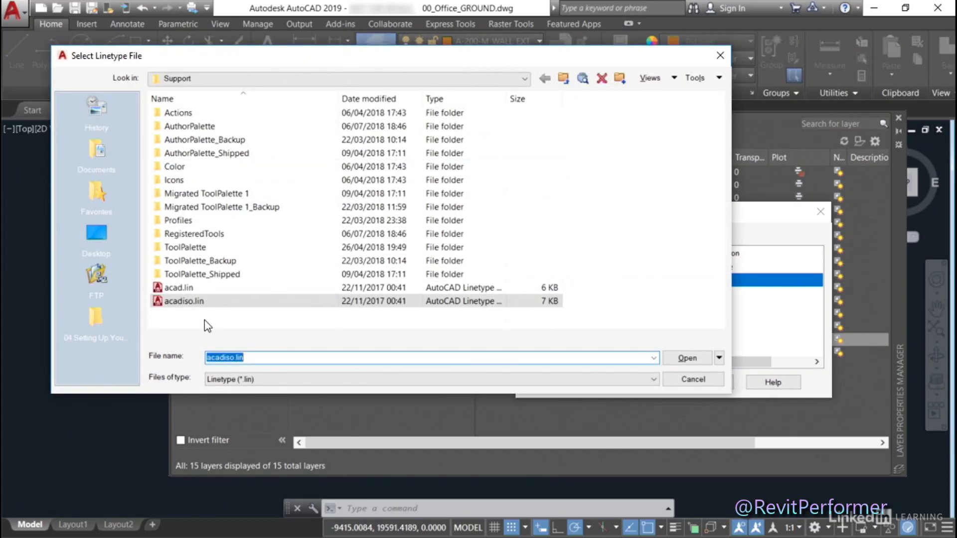
right_click(187, 301)
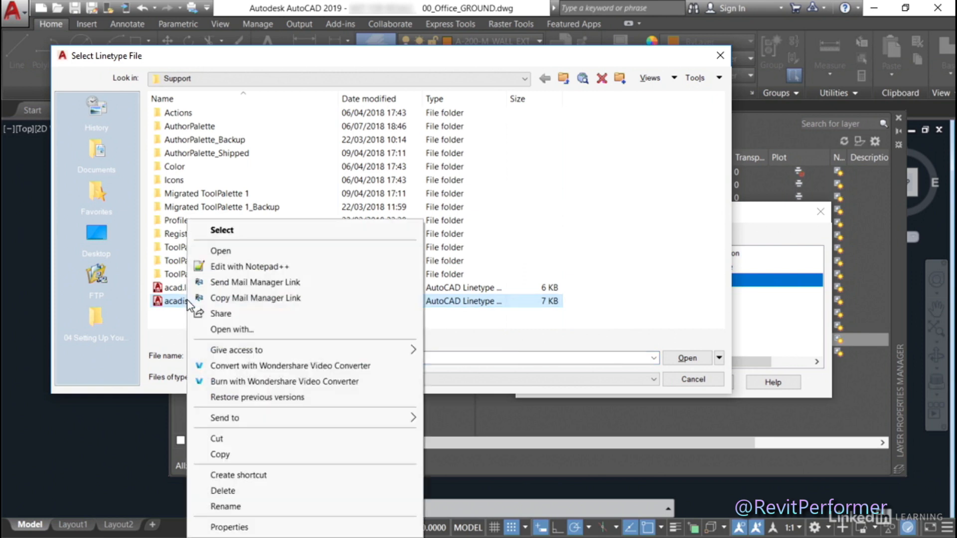
left_click(231, 329)
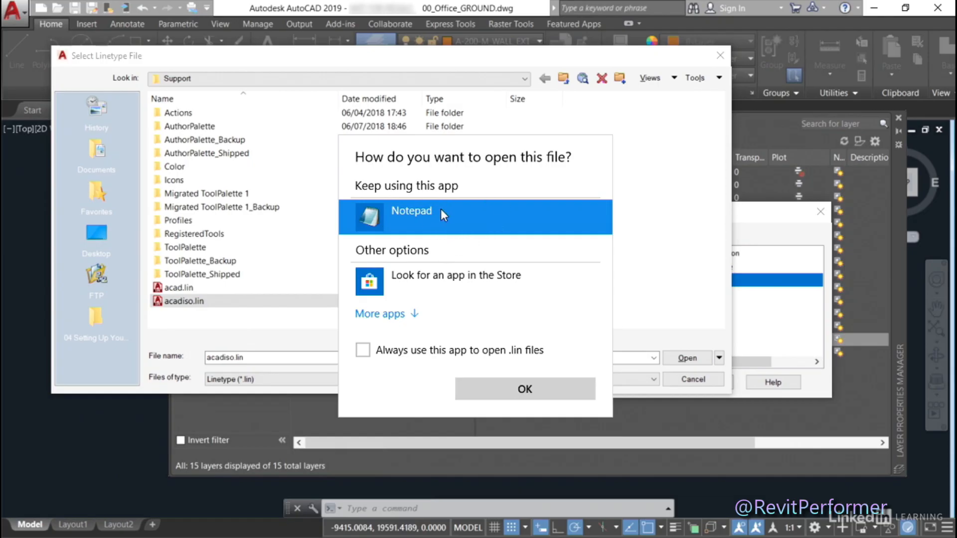
left_click(490, 398)
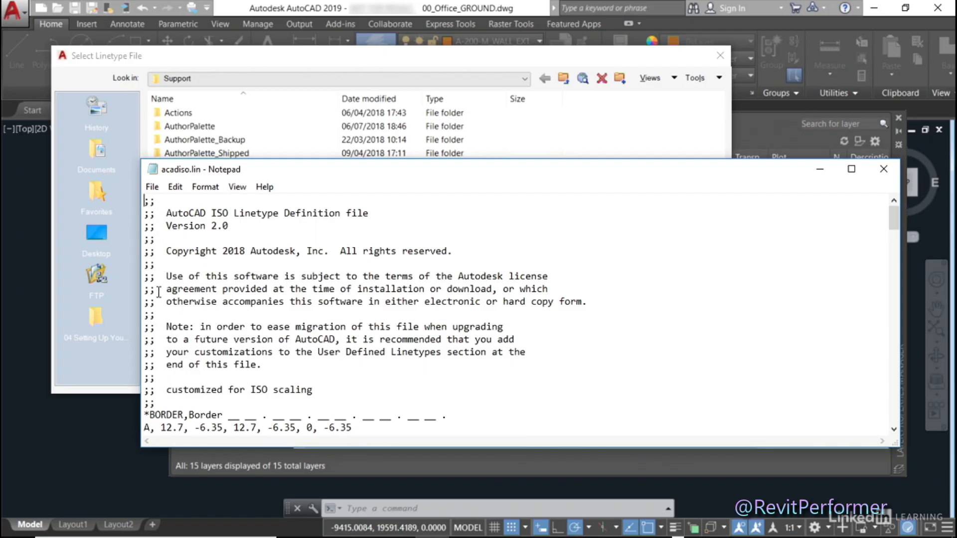
left_click_drag(895, 225, 894, 241)
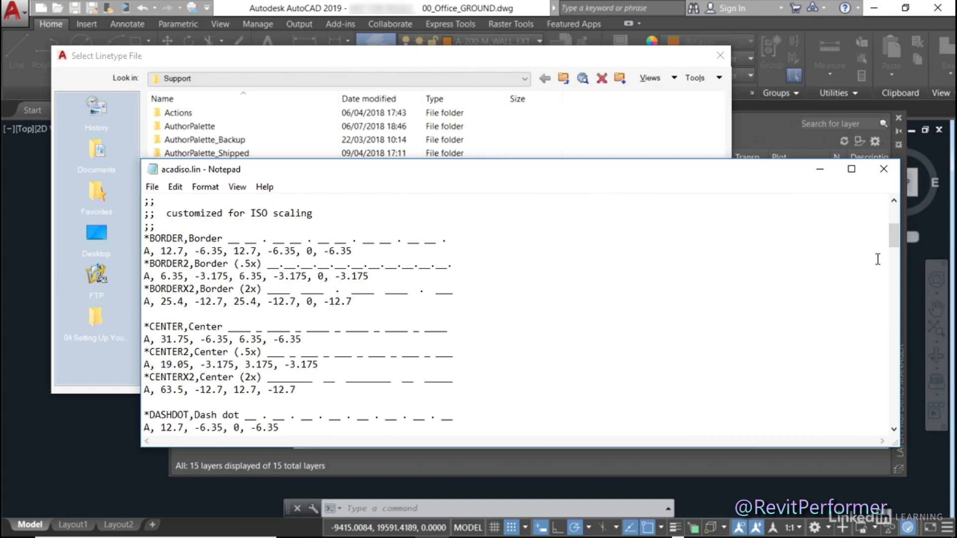
left_click_drag(896, 245, 895, 262)
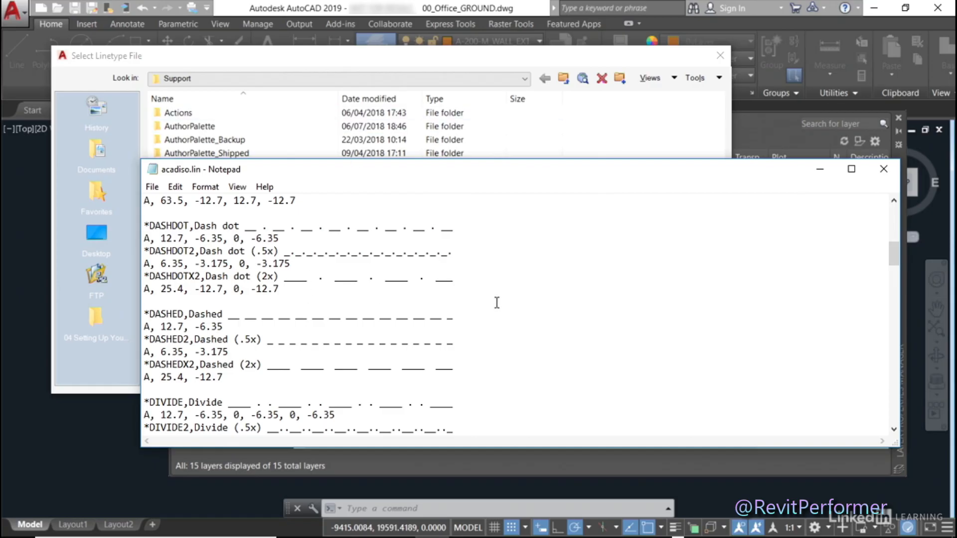
left_click(883, 170)
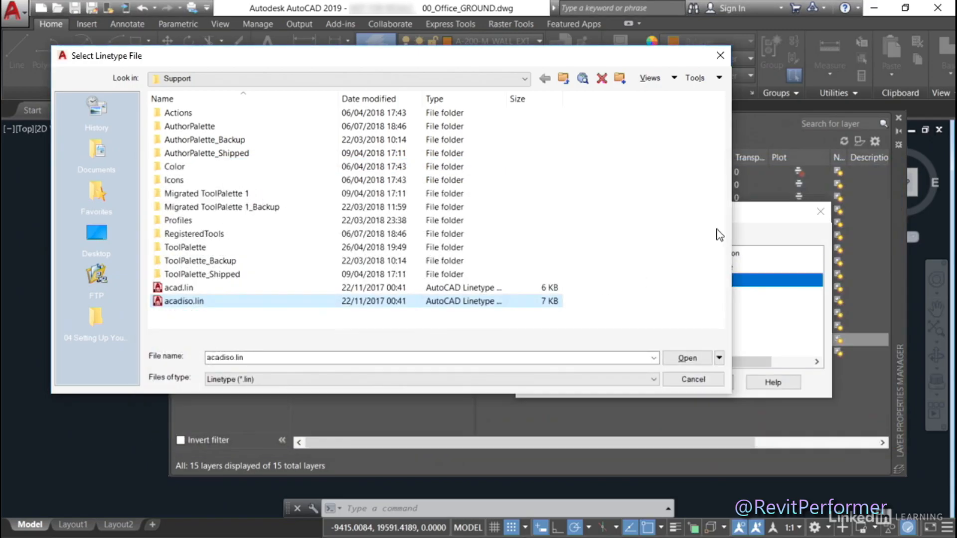
left_click(719, 56)
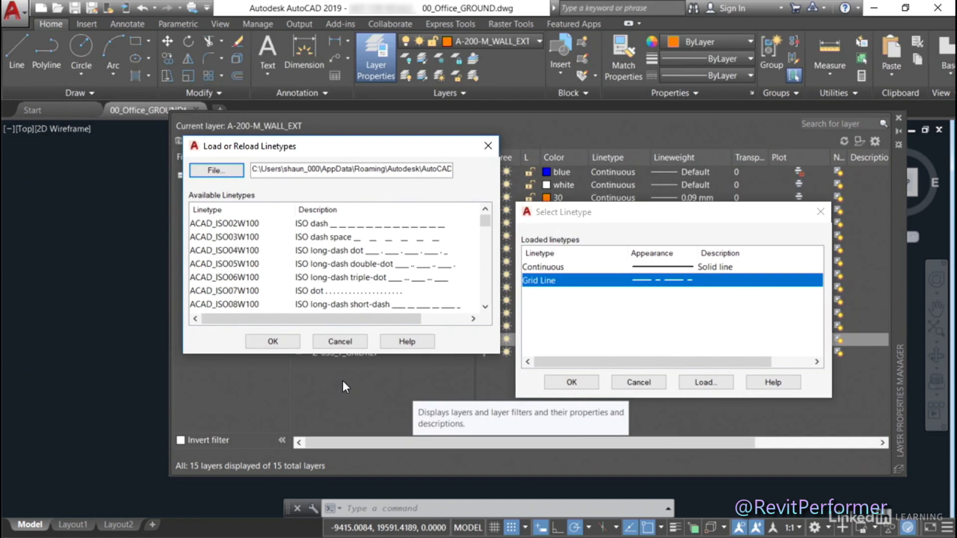
left_click(344, 343)
left_click(572, 382)
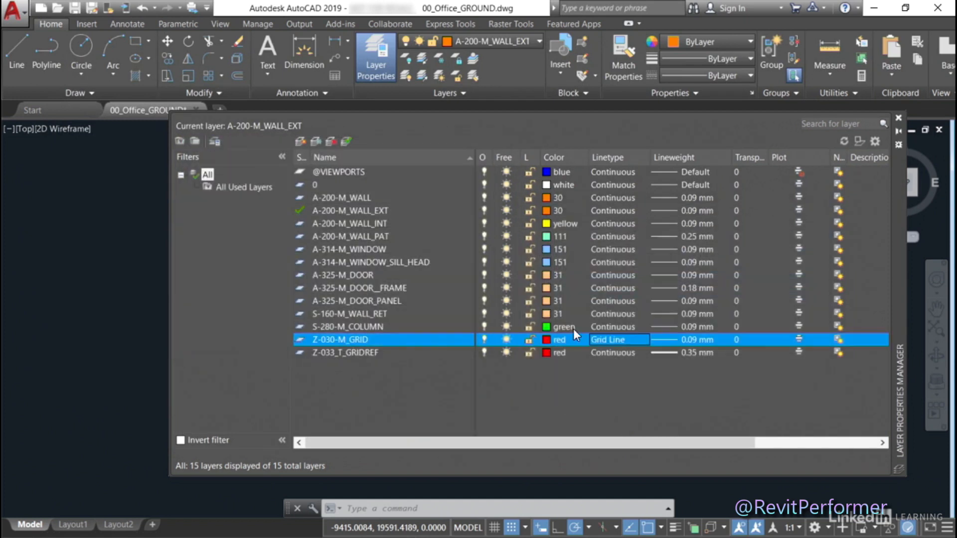
left_click(899, 118)
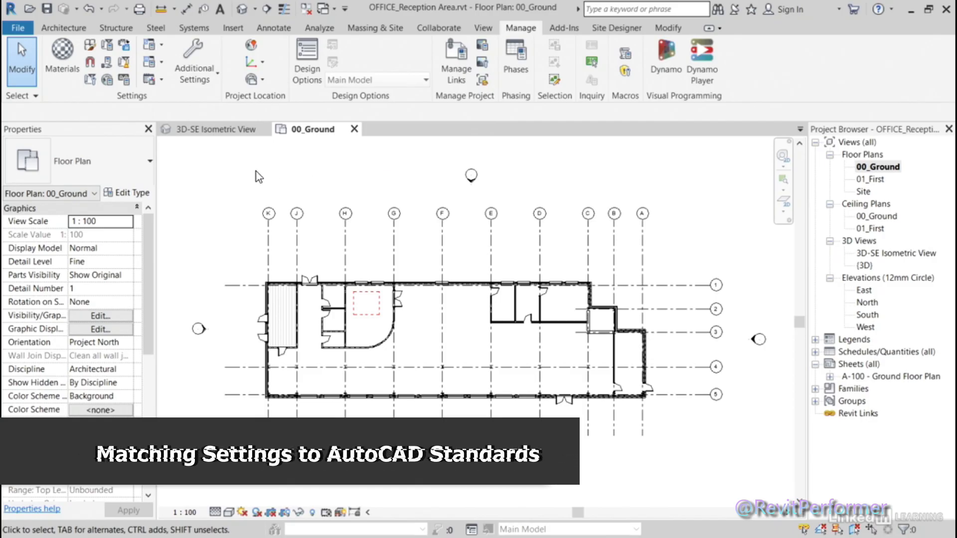
- In Revit, examine the name, type and value fields that define a new line pattern, and cancel without creating one
left_click(204, 85)
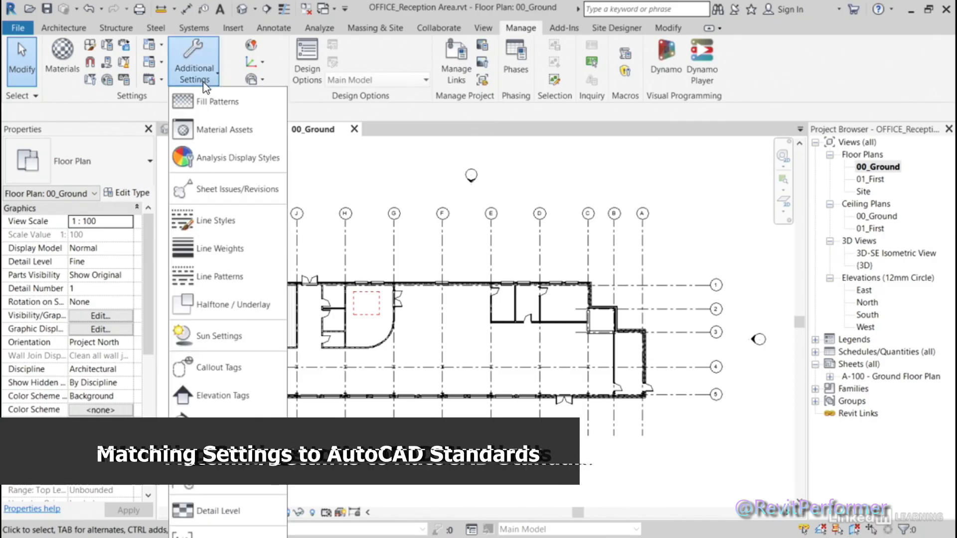
left_click(220, 278)
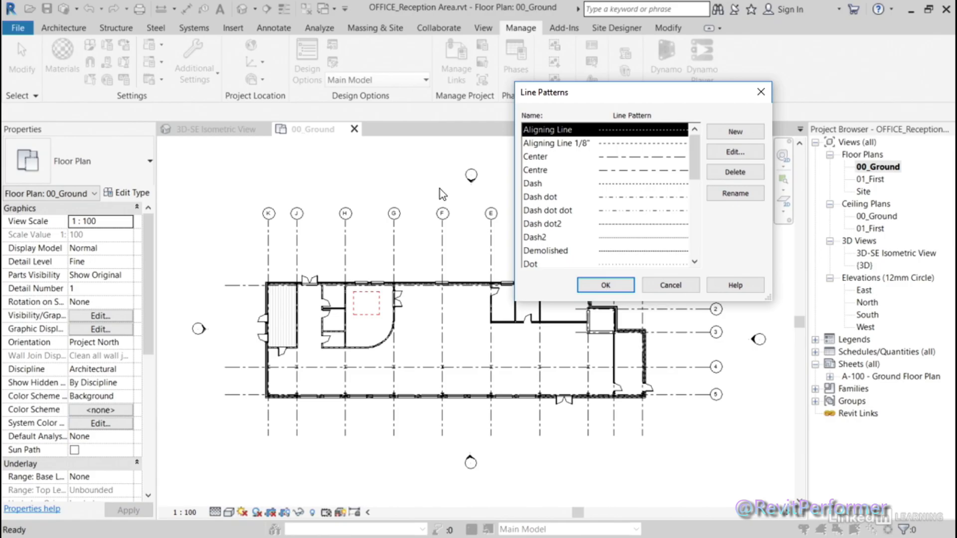
left_click(726, 134)
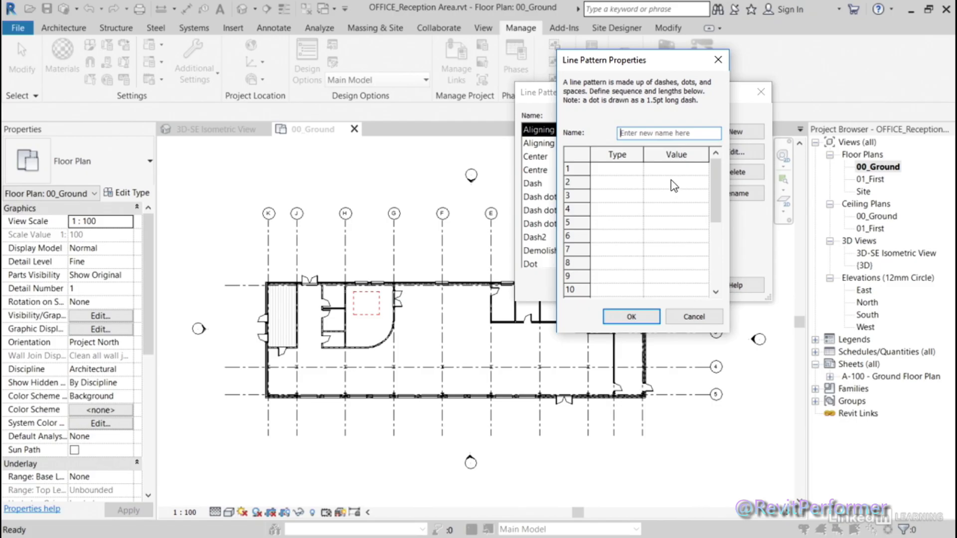
left_click(684, 317)
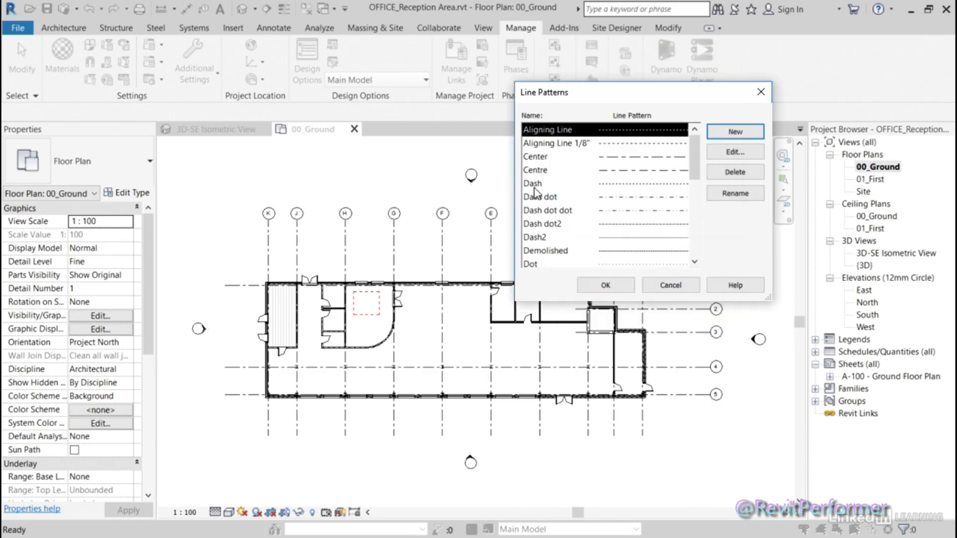
- Examine the dash and space values that define the existing Dash line pattern, leaving it without changes
left_click(535, 187)
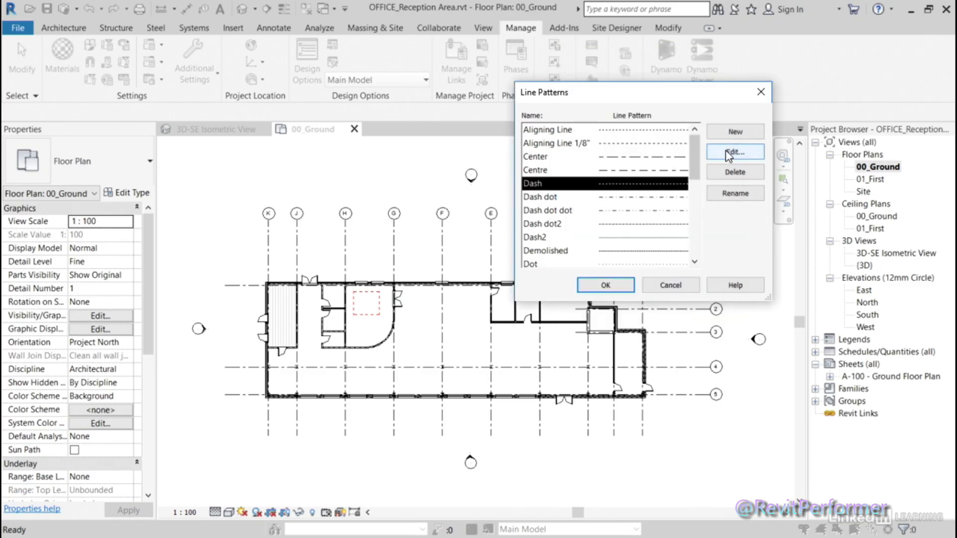
left_click(729, 156)
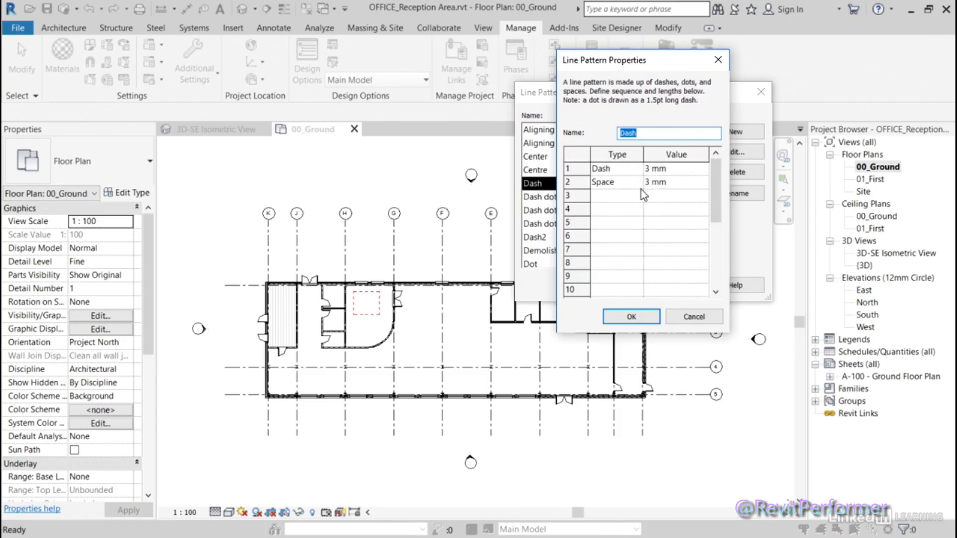
left_click(694, 317)
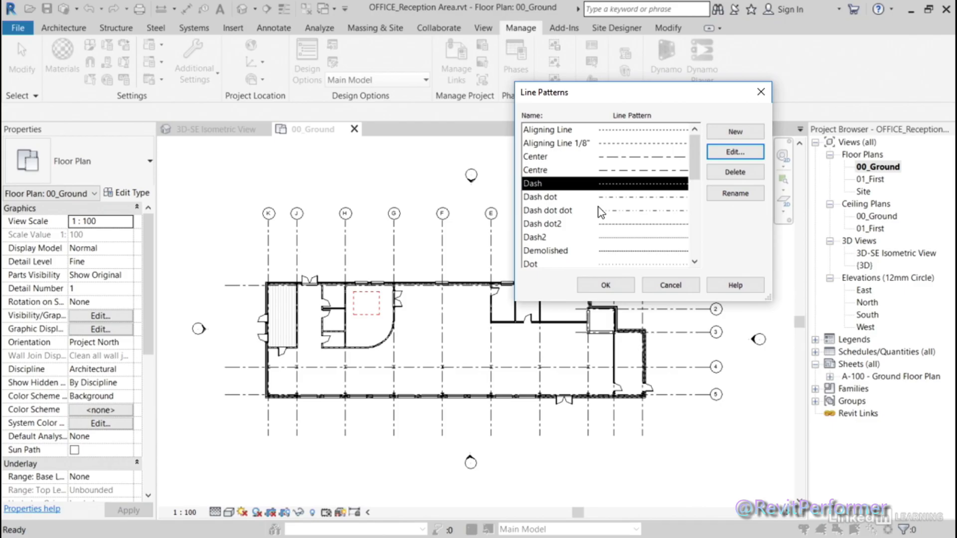
- Start a new line pattern named Dash 2 with a 1.5 mm dash as its first segment
left_click(722, 132)
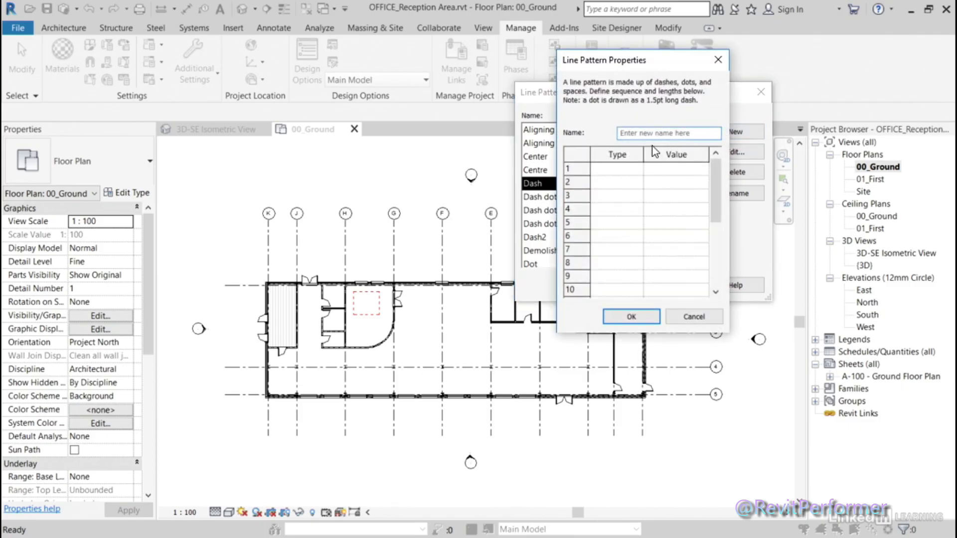
left_click(663, 133)
type("Dash 2")
left_click(627, 171)
left_click(637, 170)
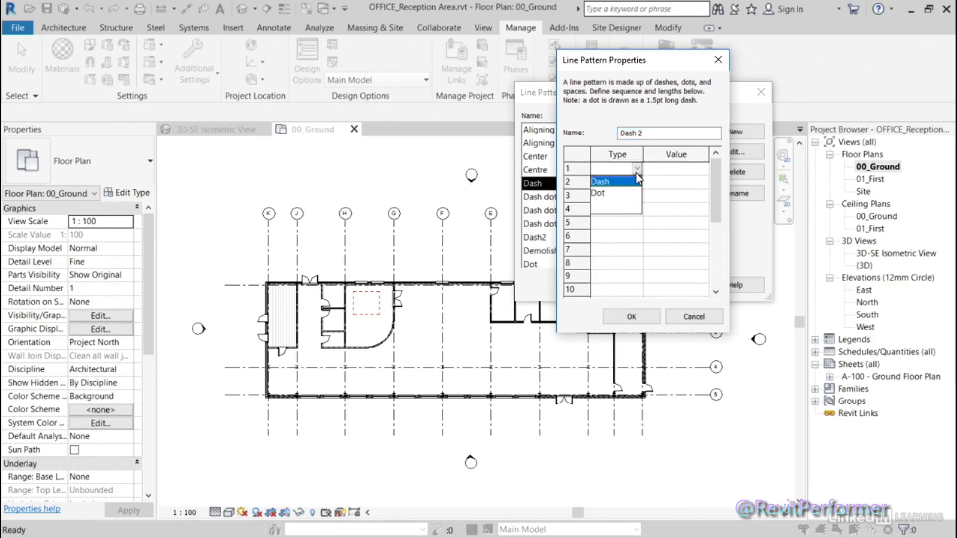
left_click(627, 183)
left_click(674, 169)
type("1.5 mm")
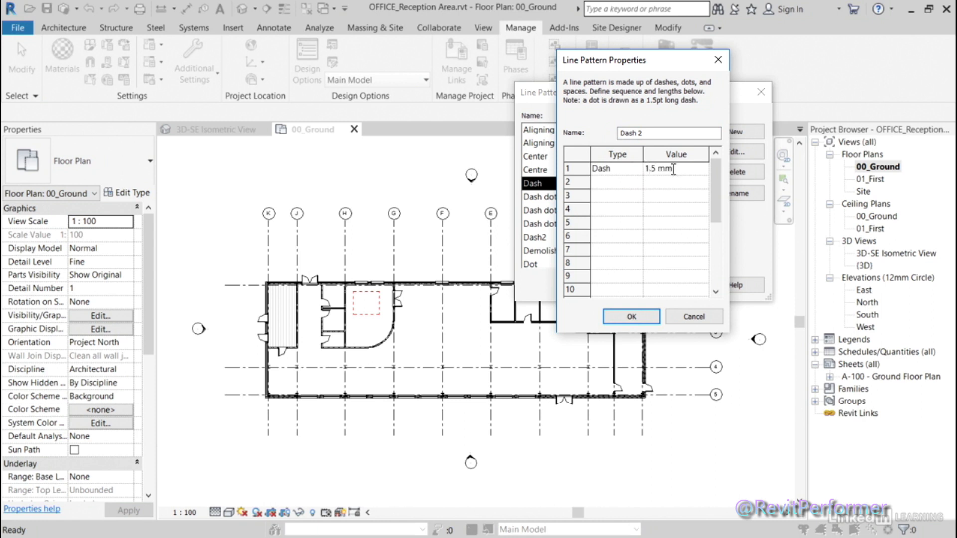
- Add a 1.5 mm space as the second segment of the new line pattern
left_click(624, 184)
left_click(637, 182)
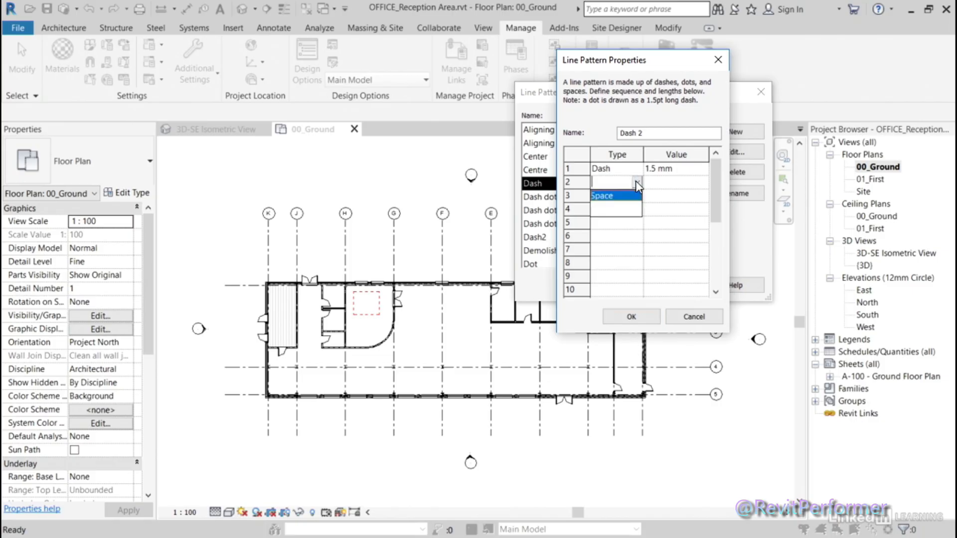
left_click(616, 196)
left_click(667, 183)
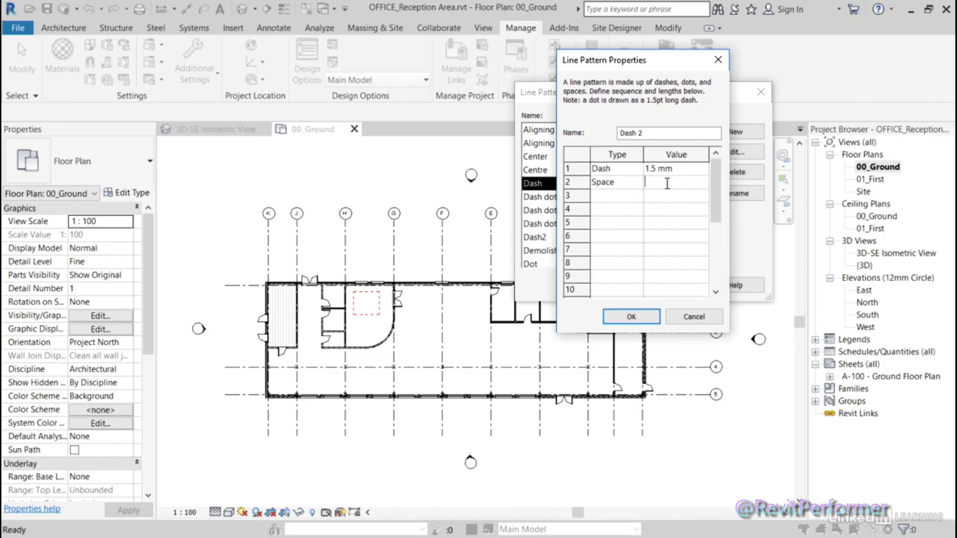
type("1.5 mm")
- Try to save the new line pattern under the name Dash2, and discard it
left_click(639, 133)
key("BackSpace")
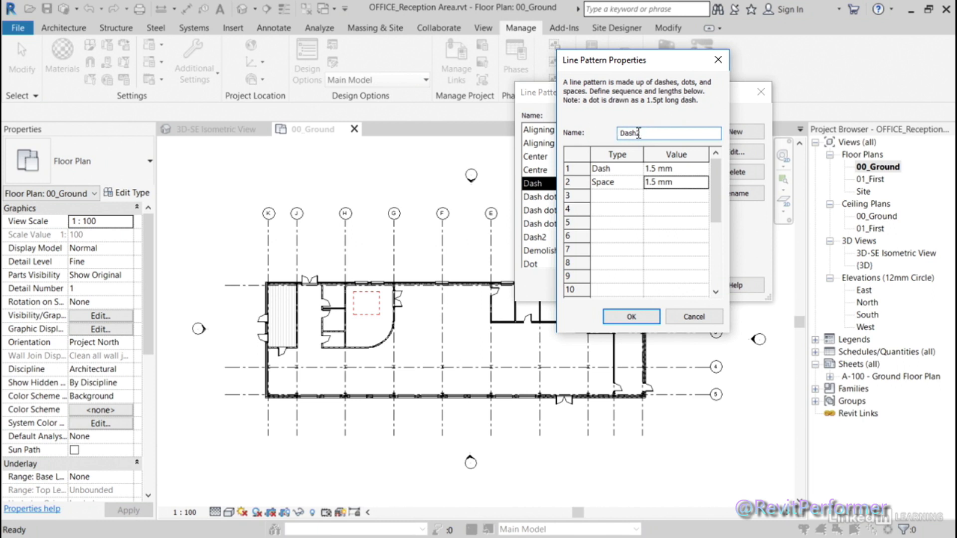
left_click(640, 317)
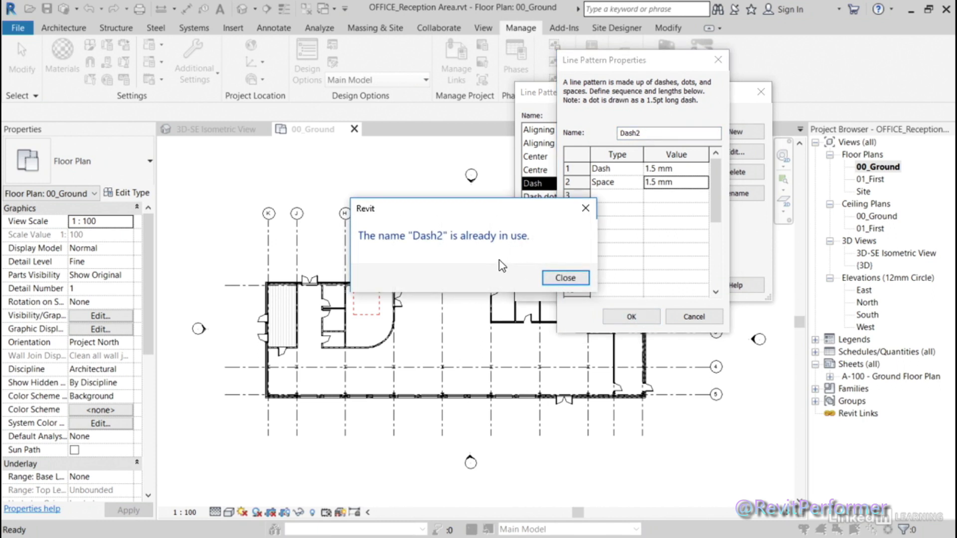
left_click(561, 274)
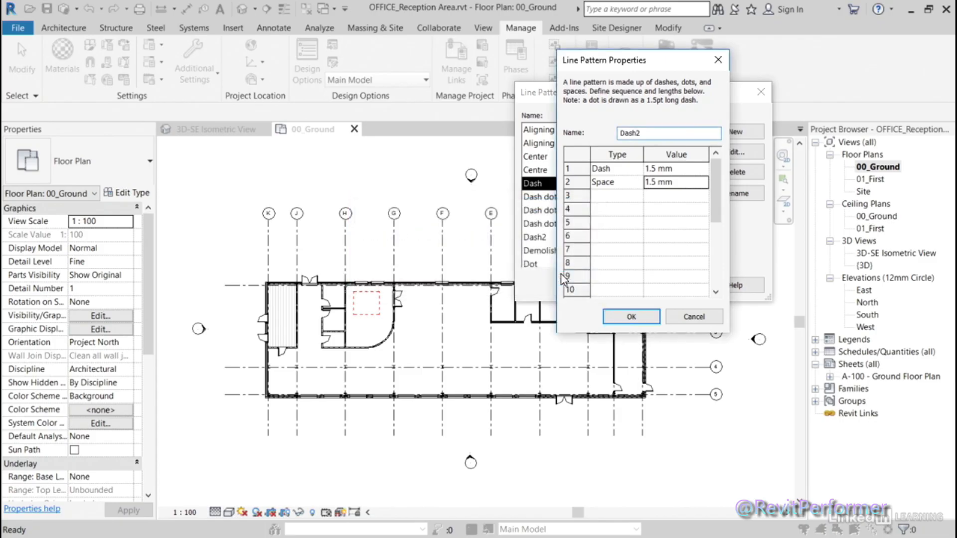
left_click(686, 316)
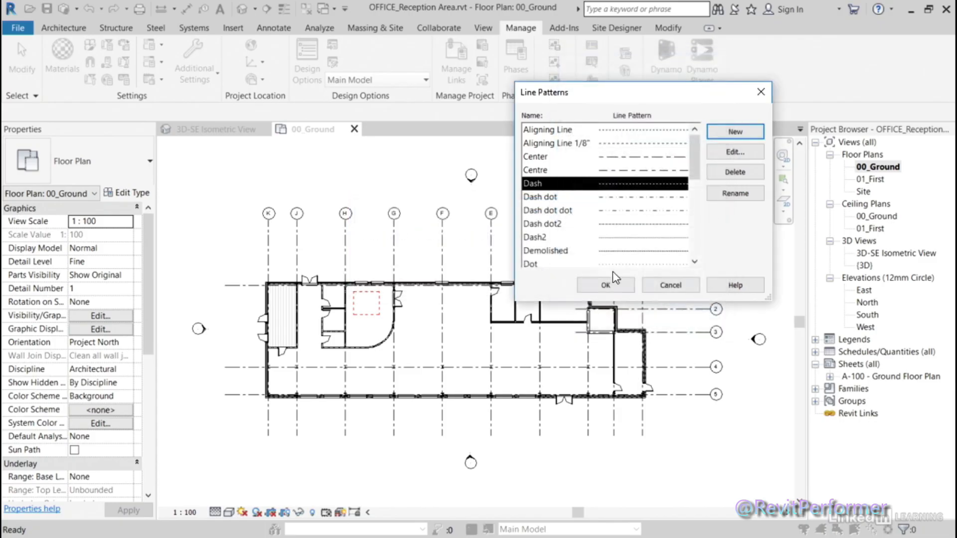
- Examine the segment definition of the existing Dash2 line pattern and leave the line patterns without changes
left_click(547, 238)
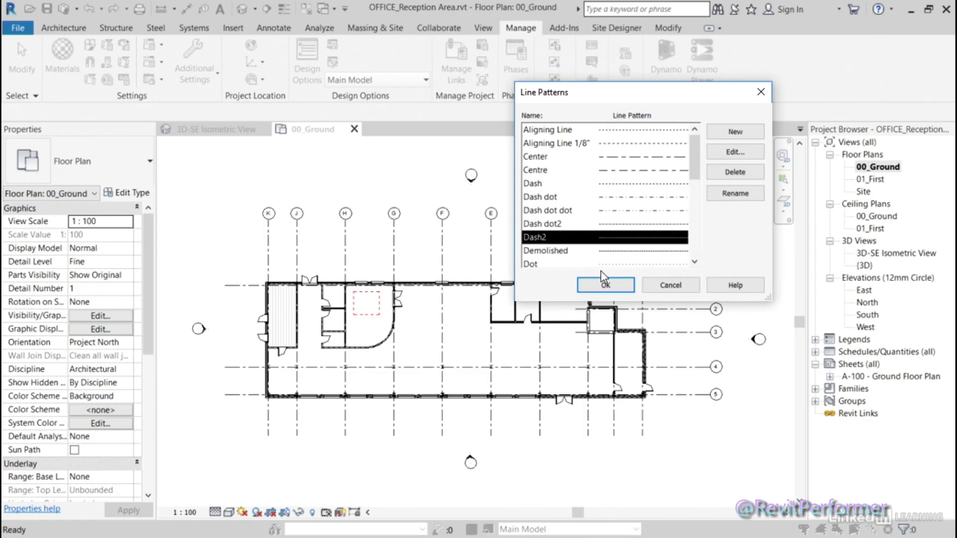
left_click(728, 154)
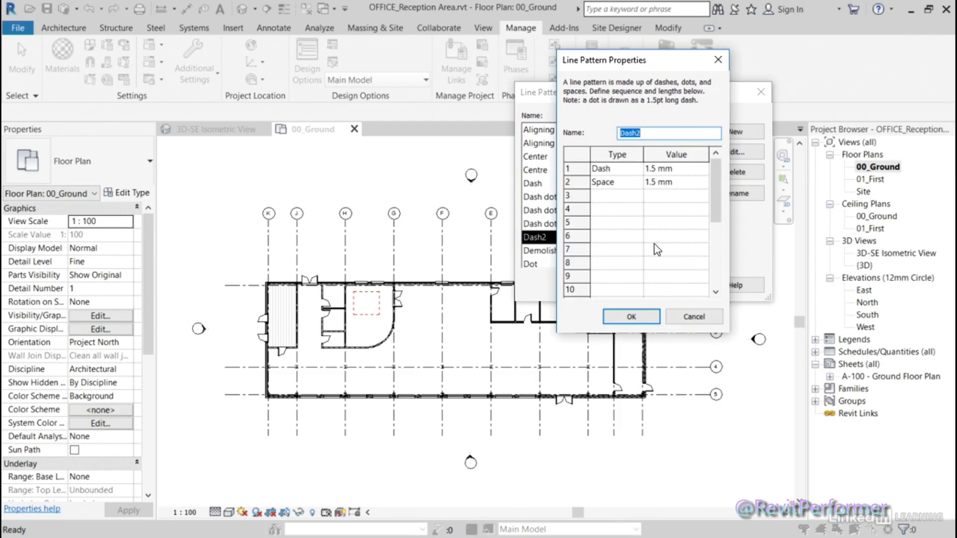
left_click(693, 317)
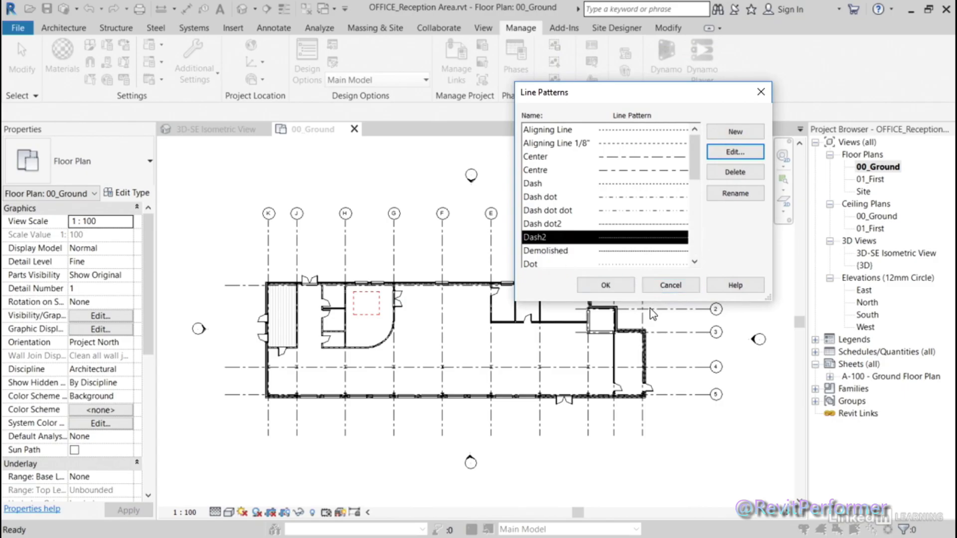
left_click(671, 286)
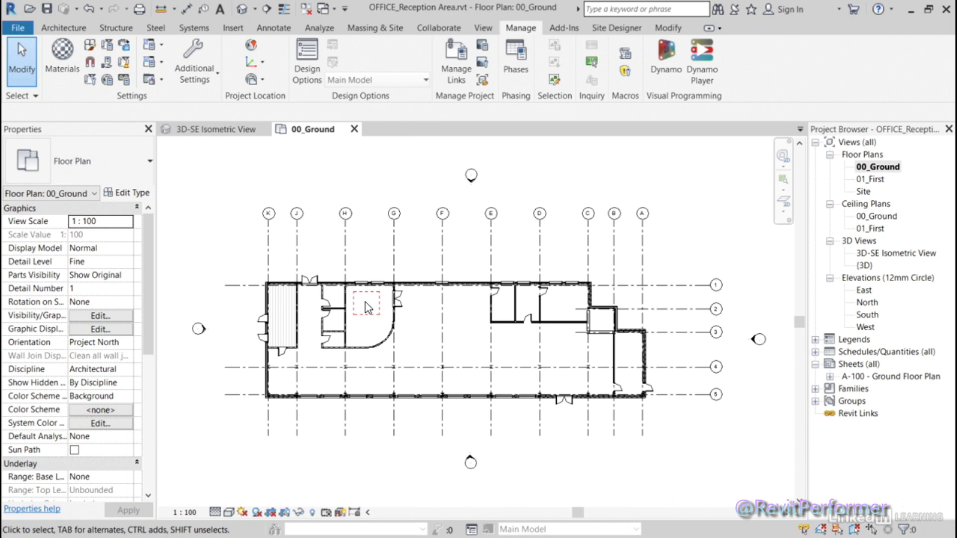
- Set the line pattern of the Dashed Lines line style to Dash2 and apply it to the red rectangle in 00_Ground
scroll(367, 305, "up", 2)
scroll(366, 305, "up", 5)
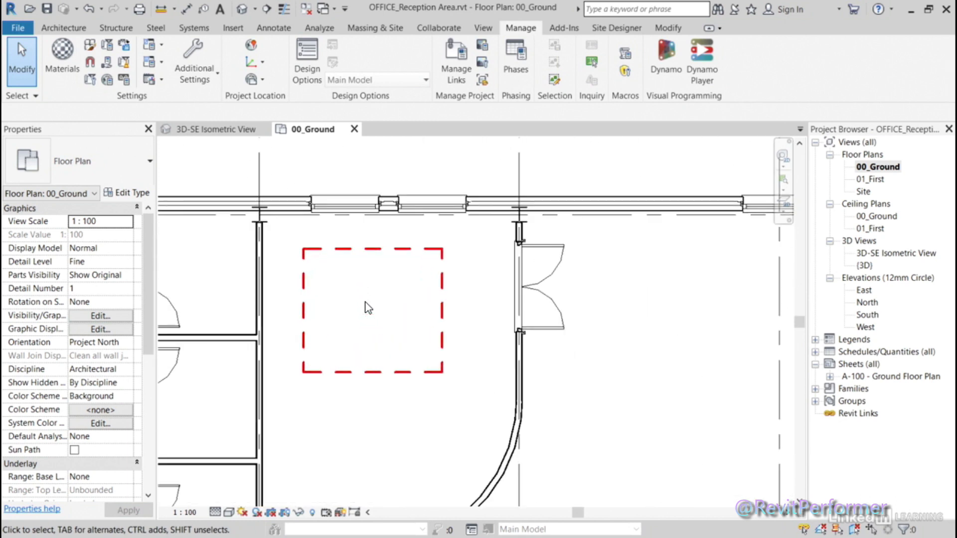
middle_click_drag(377, 285, 495, 274)
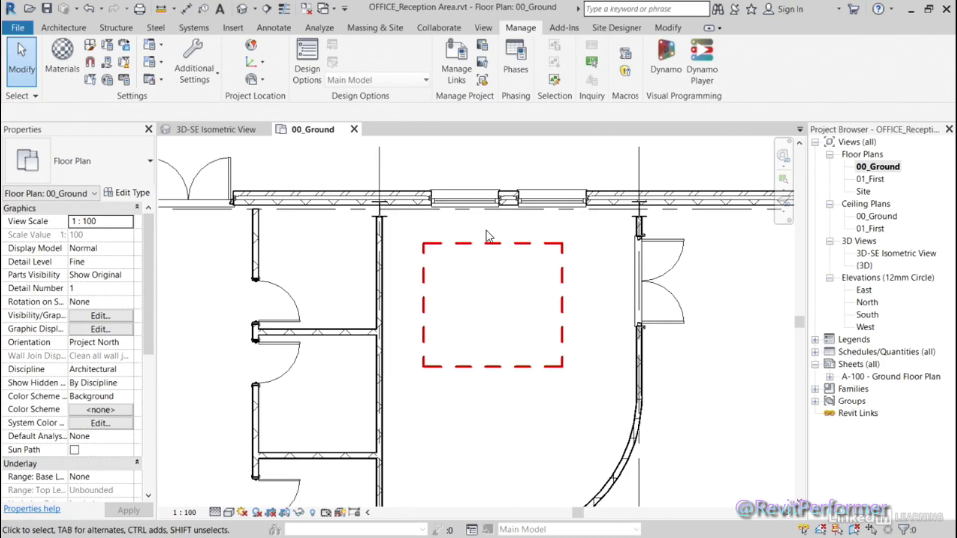
left_click(201, 82)
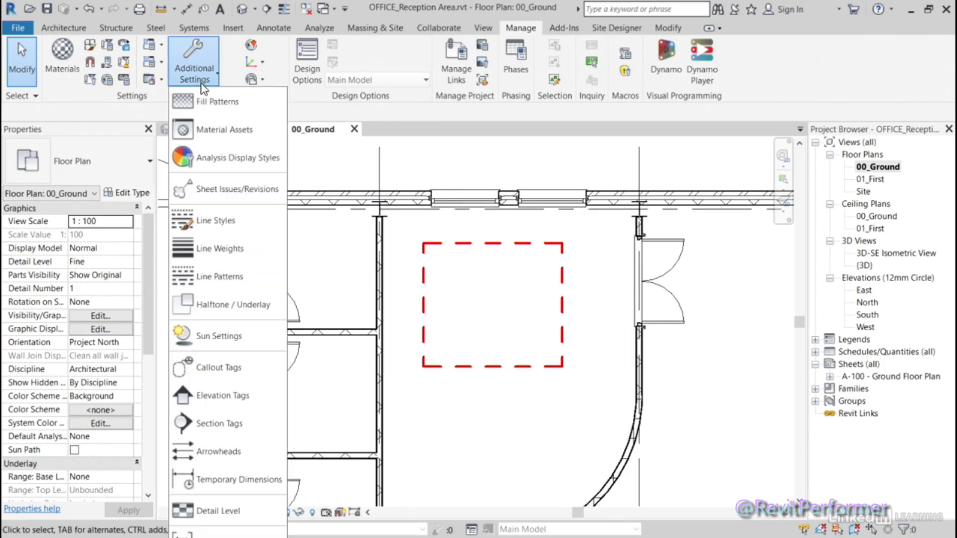
left_click(224, 217)
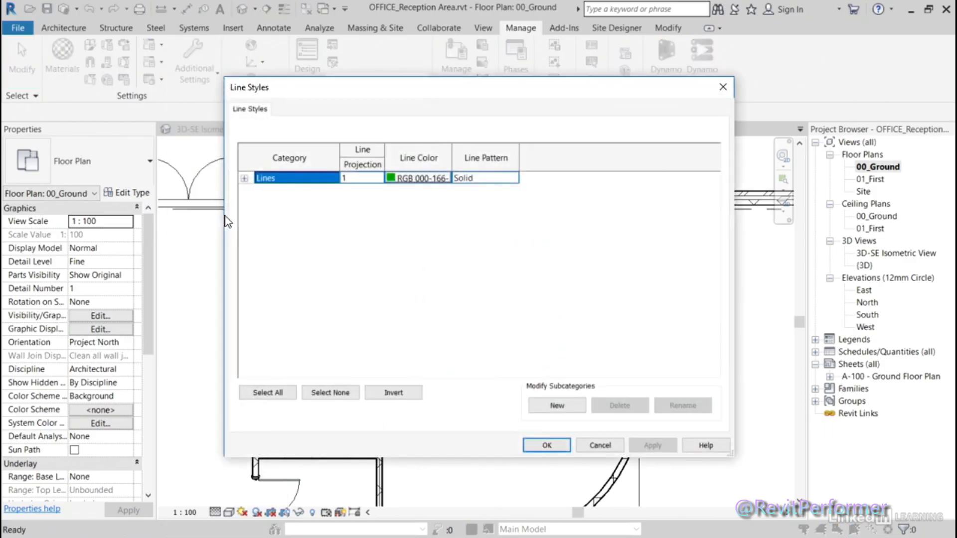
left_click(244, 178)
left_click(313, 339)
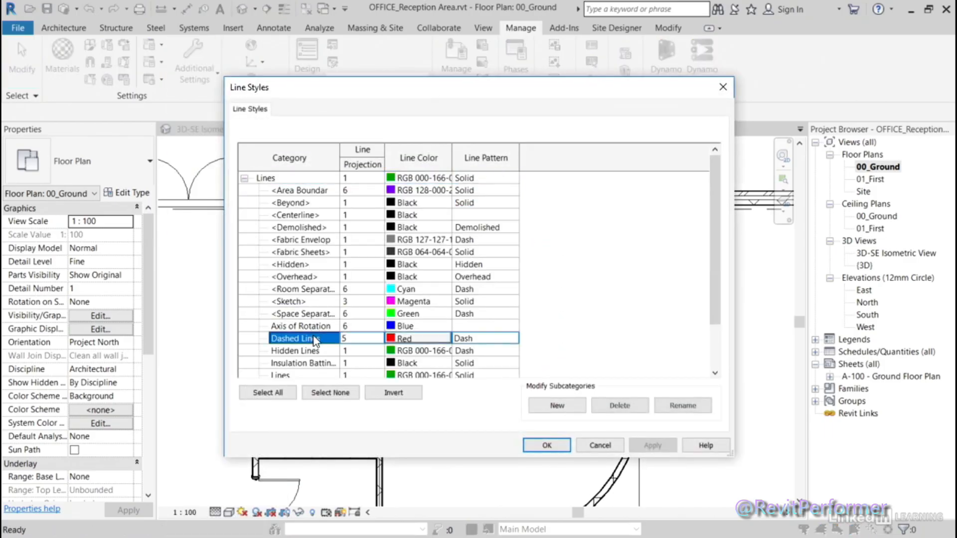
left_click(486, 338)
left_click(512, 339)
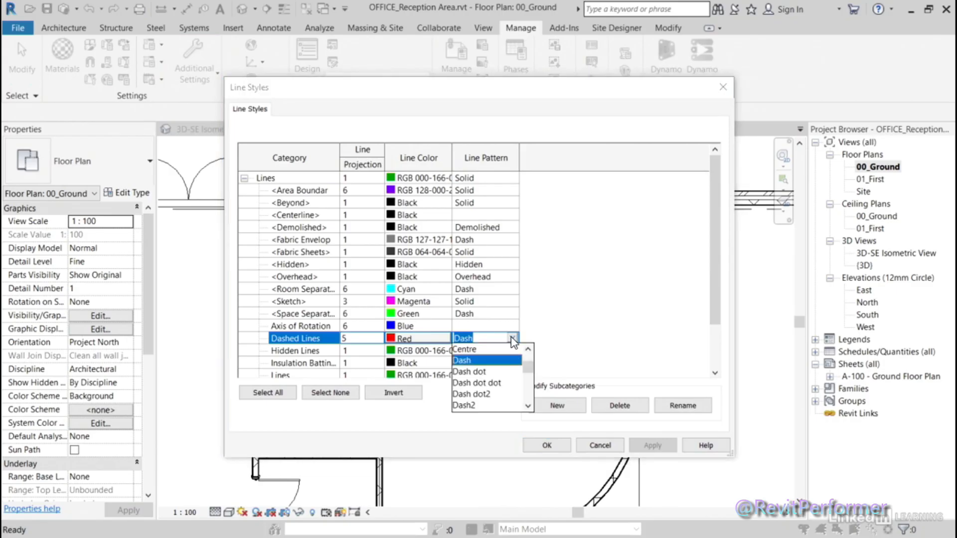
left_click(471, 410)
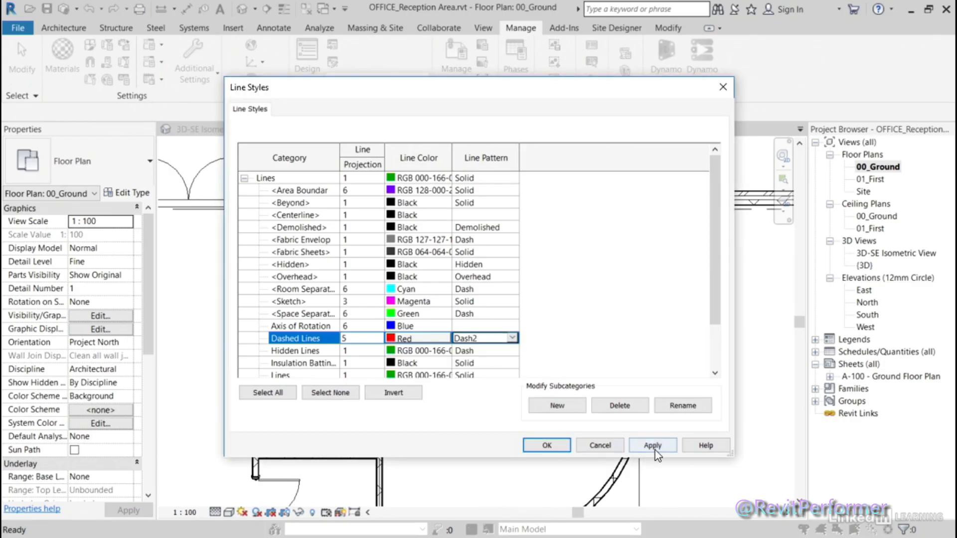
left_click(655, 448)
left_click(562, 444)
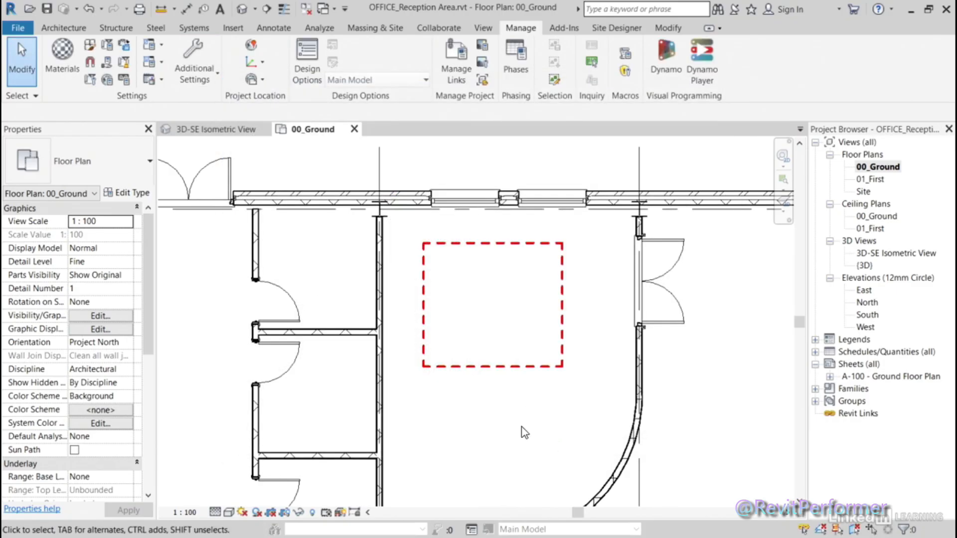